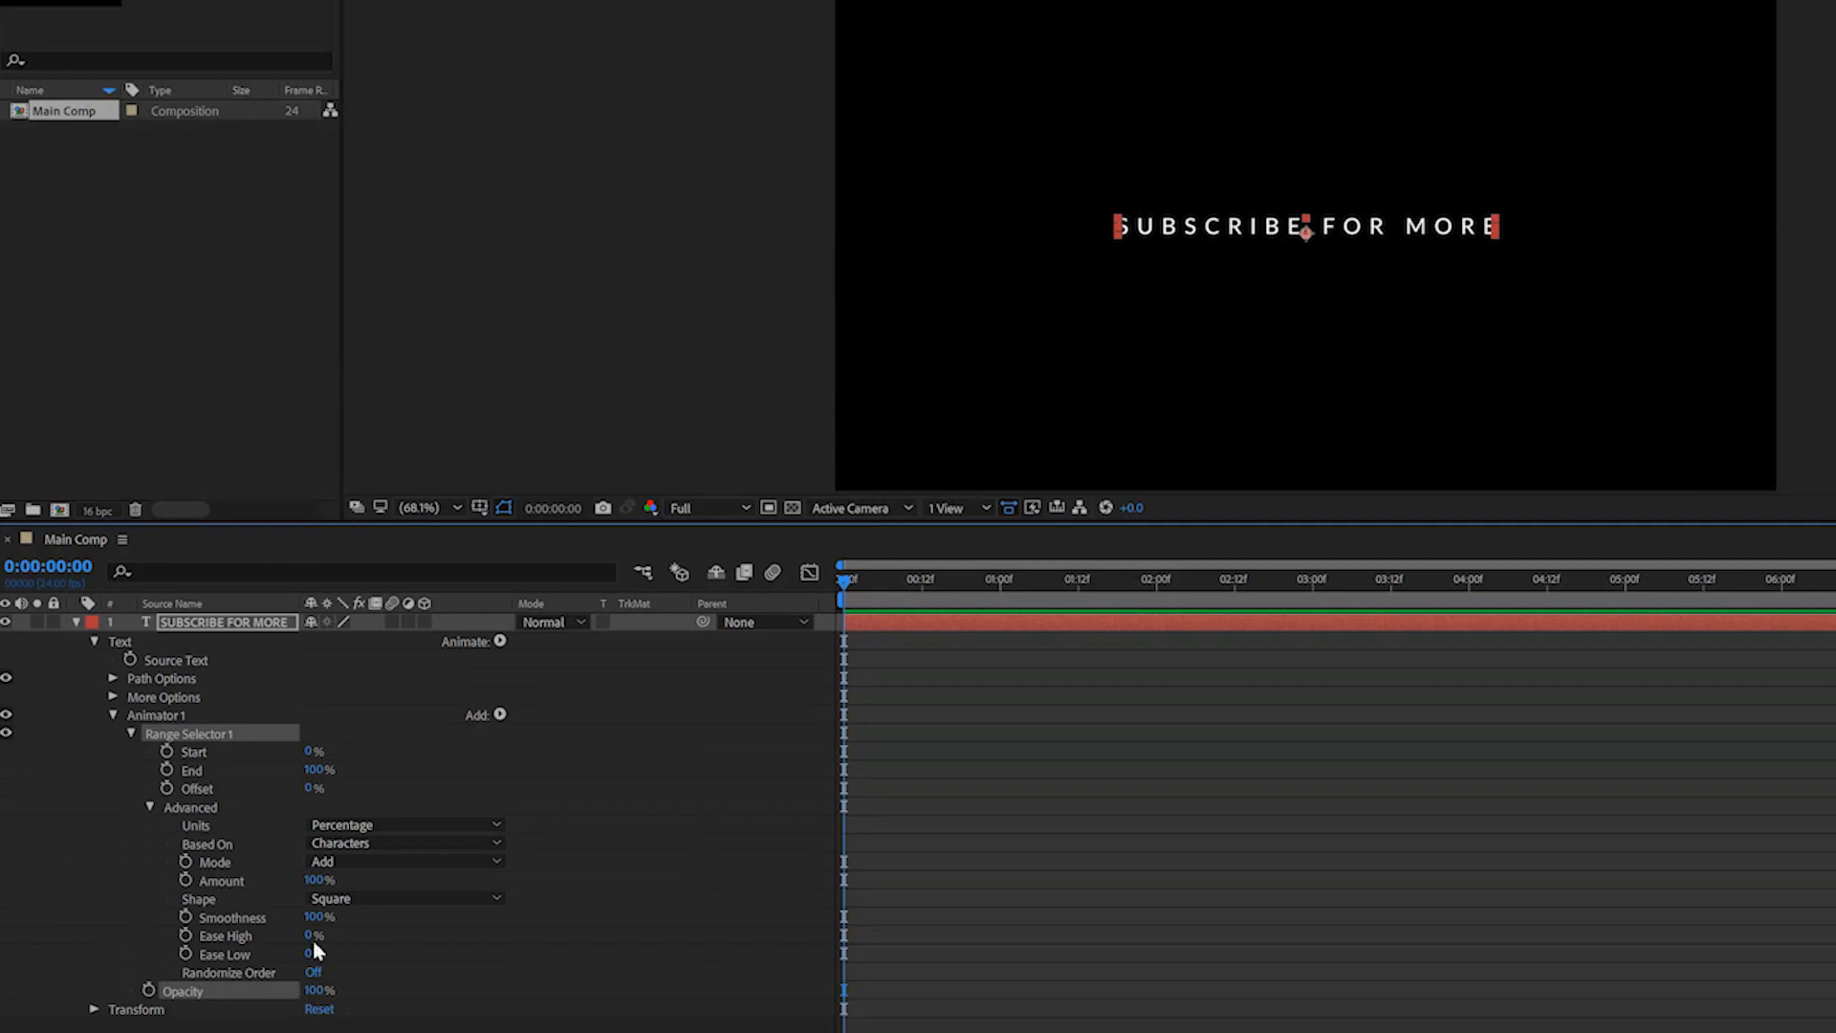
# Set Animator 1's Opacity to 0% and try out the Range Selector's Offset, undoing the trial change.
pyautogui.click(315, 991)
pyautogui.write('0')
pyautogui.press('Return')
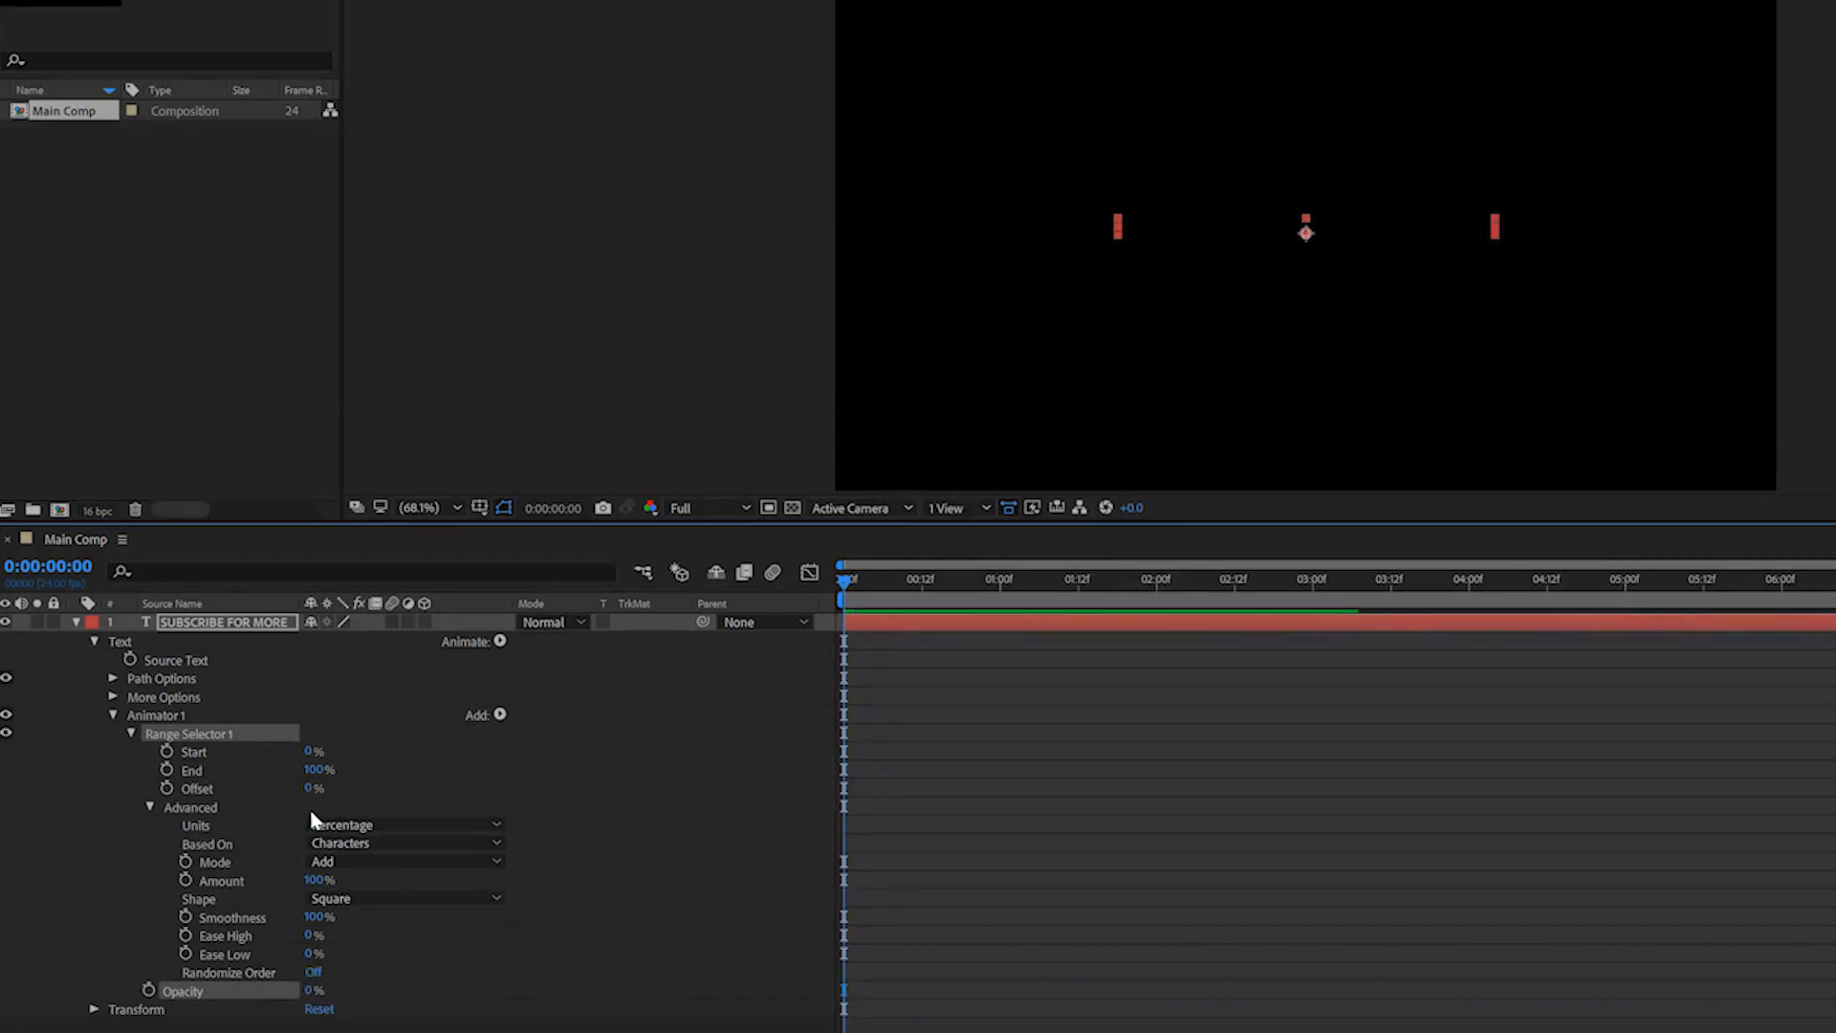
pyautogui.moveTo(310, 790); pyautogui.dragTo(478, 823)
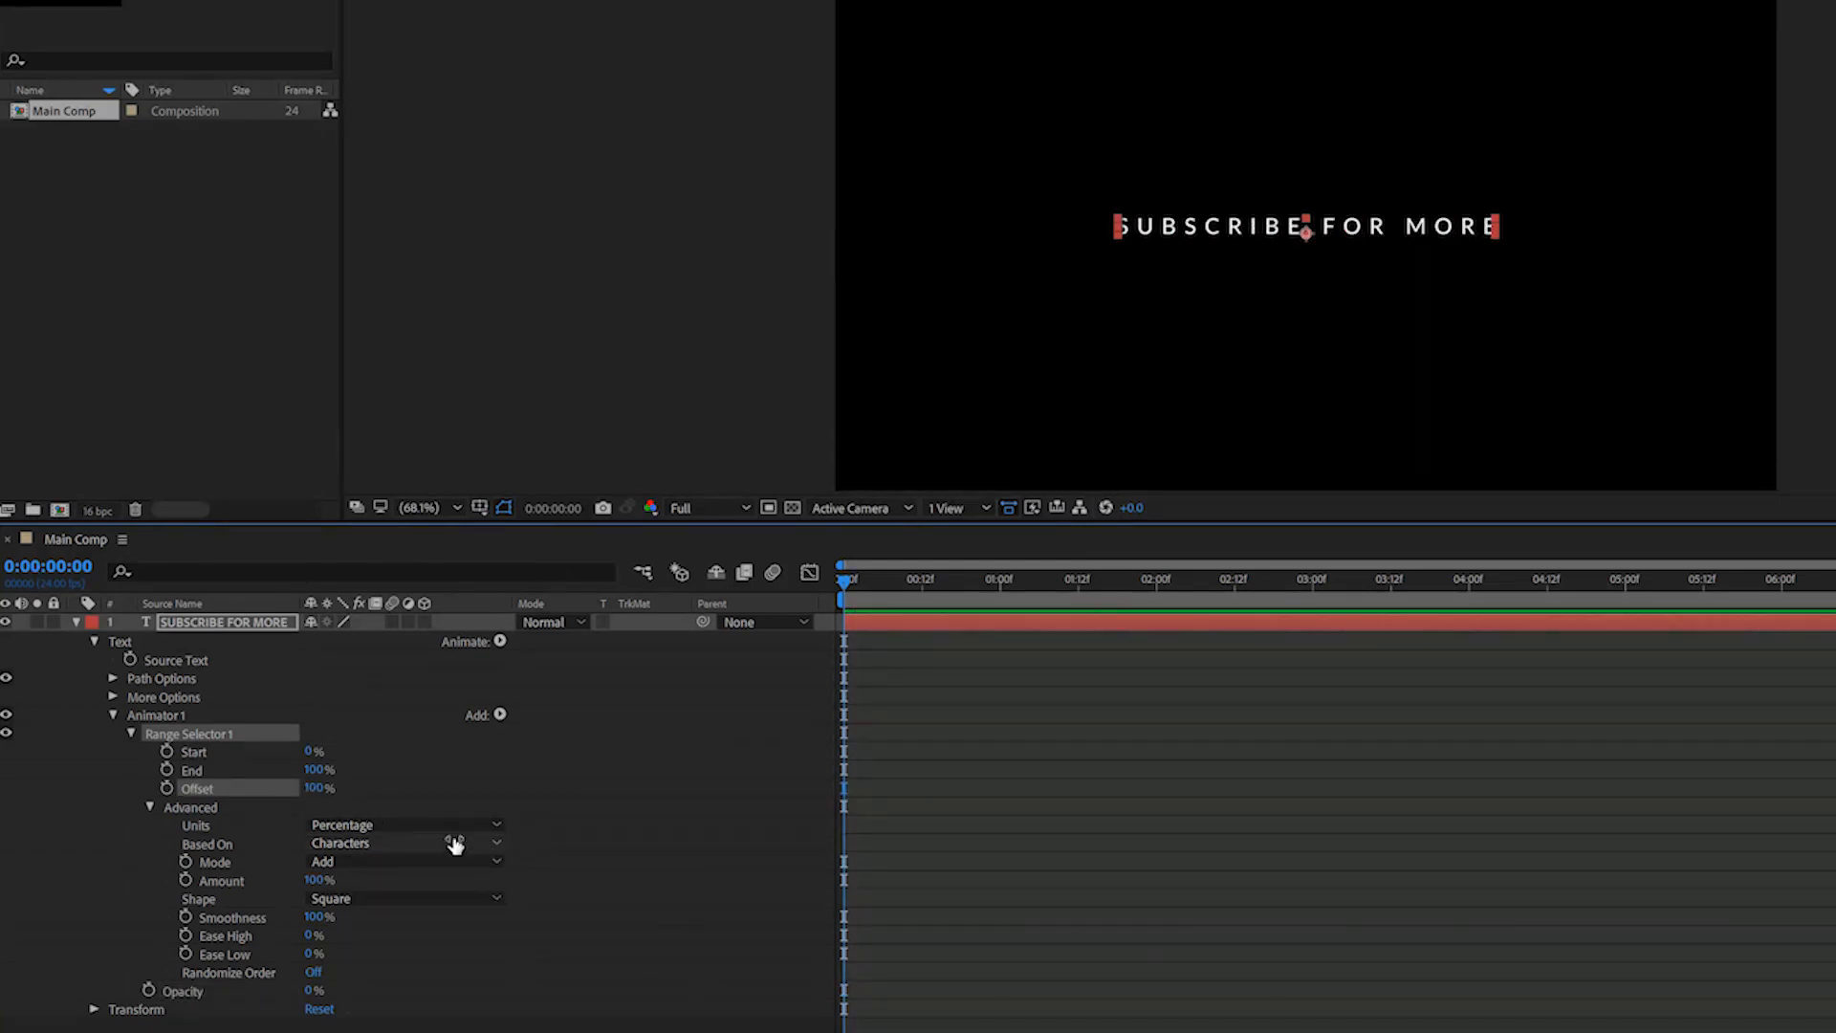
pyautogui.hotkey('ctrl', 'z')
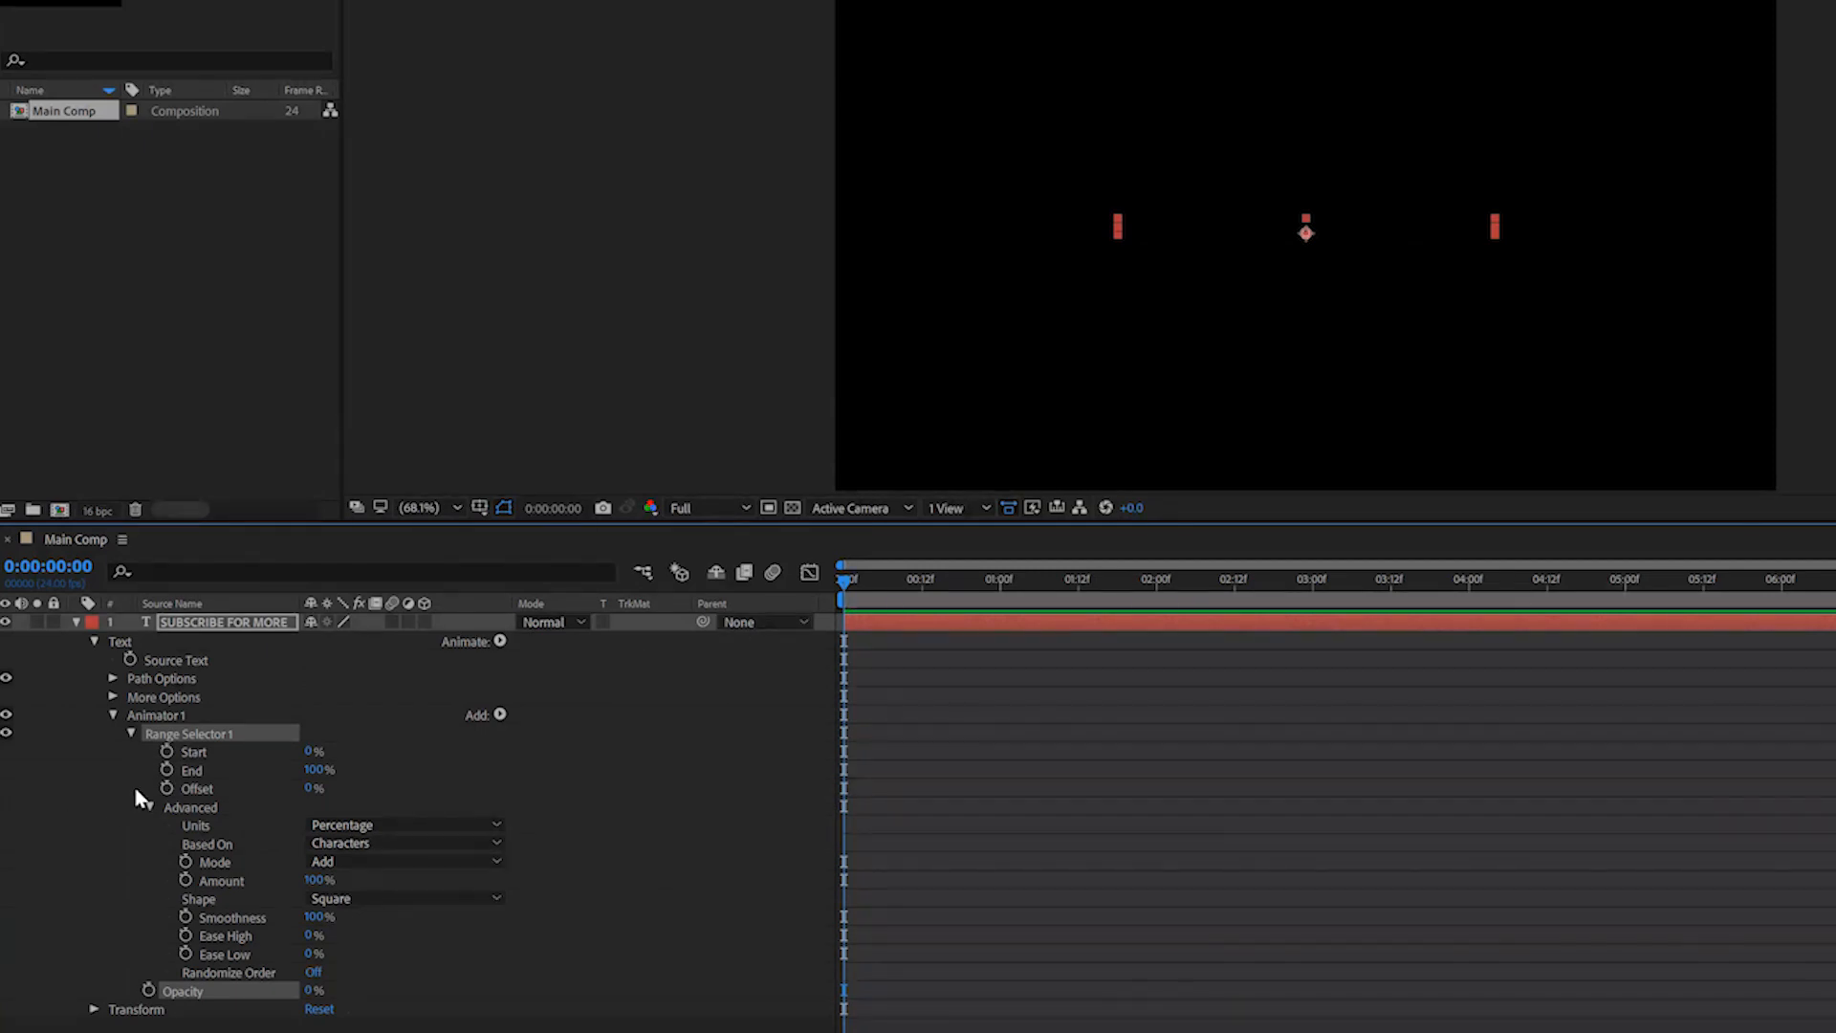
# Keyframe the Range Selector's Offset from 0% at 0:00:00:00 to 100% at 0:00:05:00 and preview the text reveal.
pyautogui.click(166, 789)
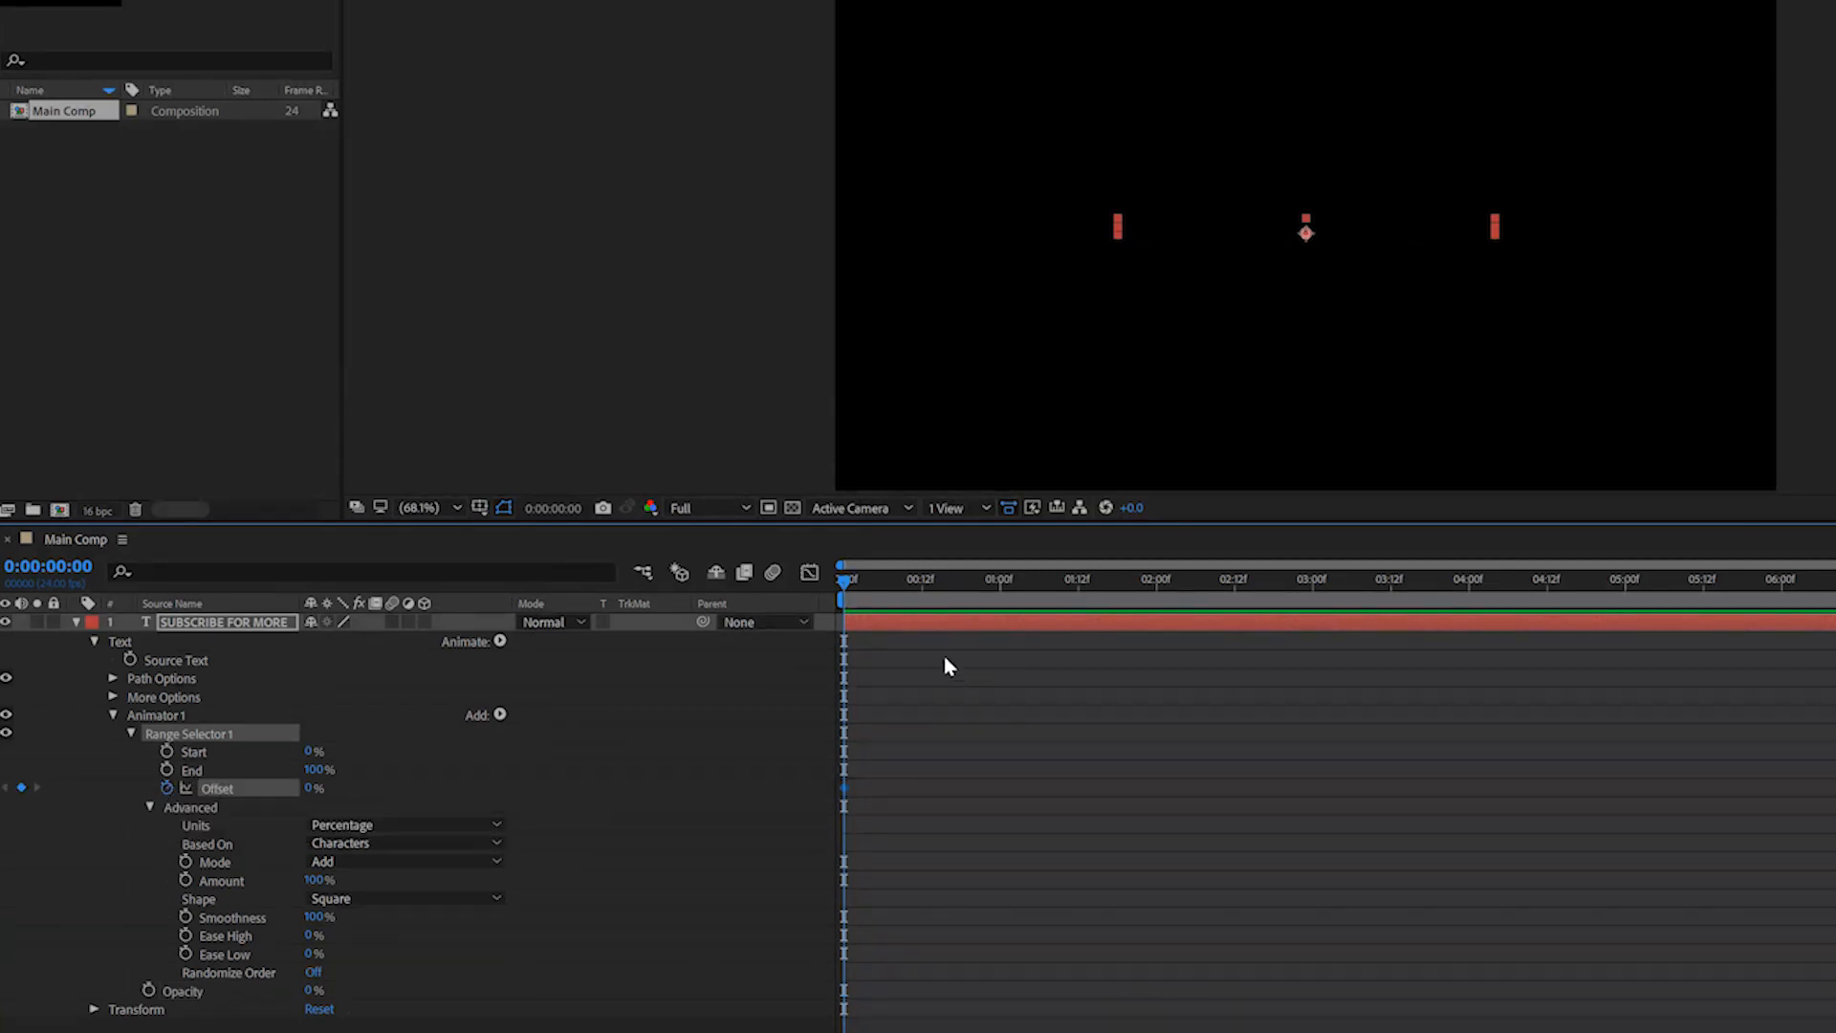
pyautogui.moveTo(990, 600); pyautogui.dragTo(1625, 595)
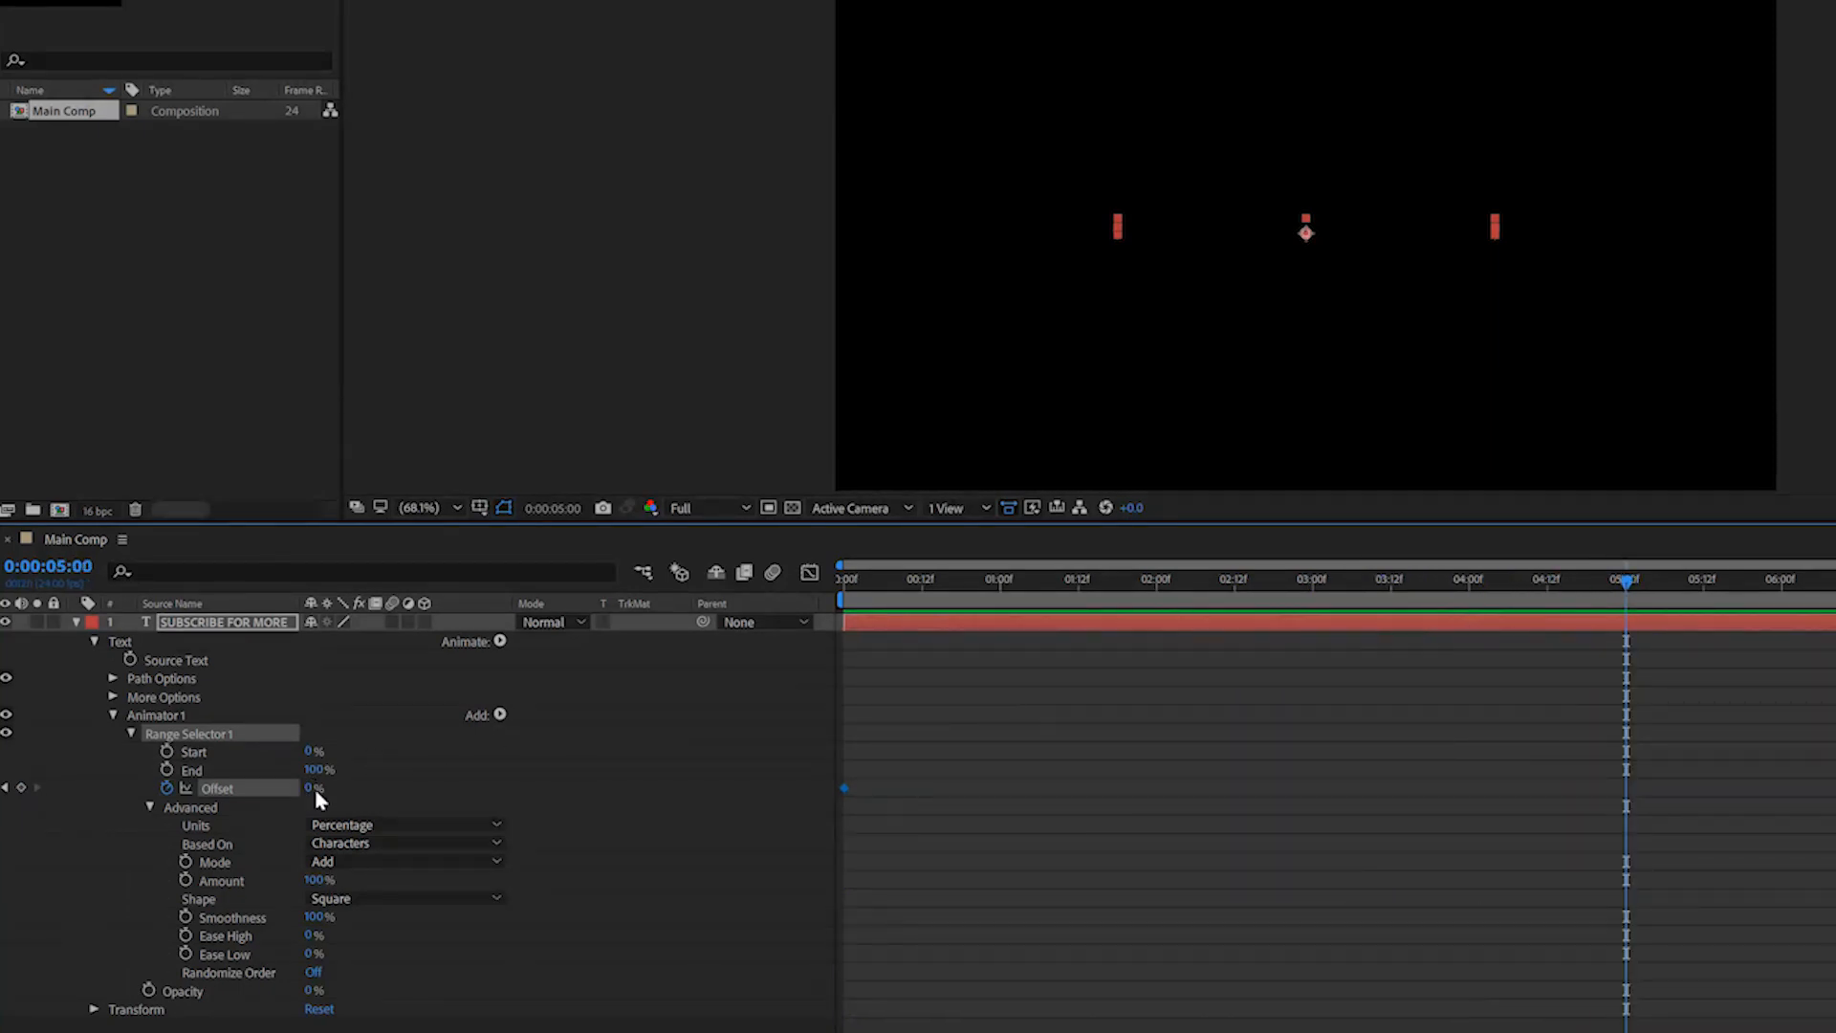
pyautogui.press('Return')
pyautogui.press('space')
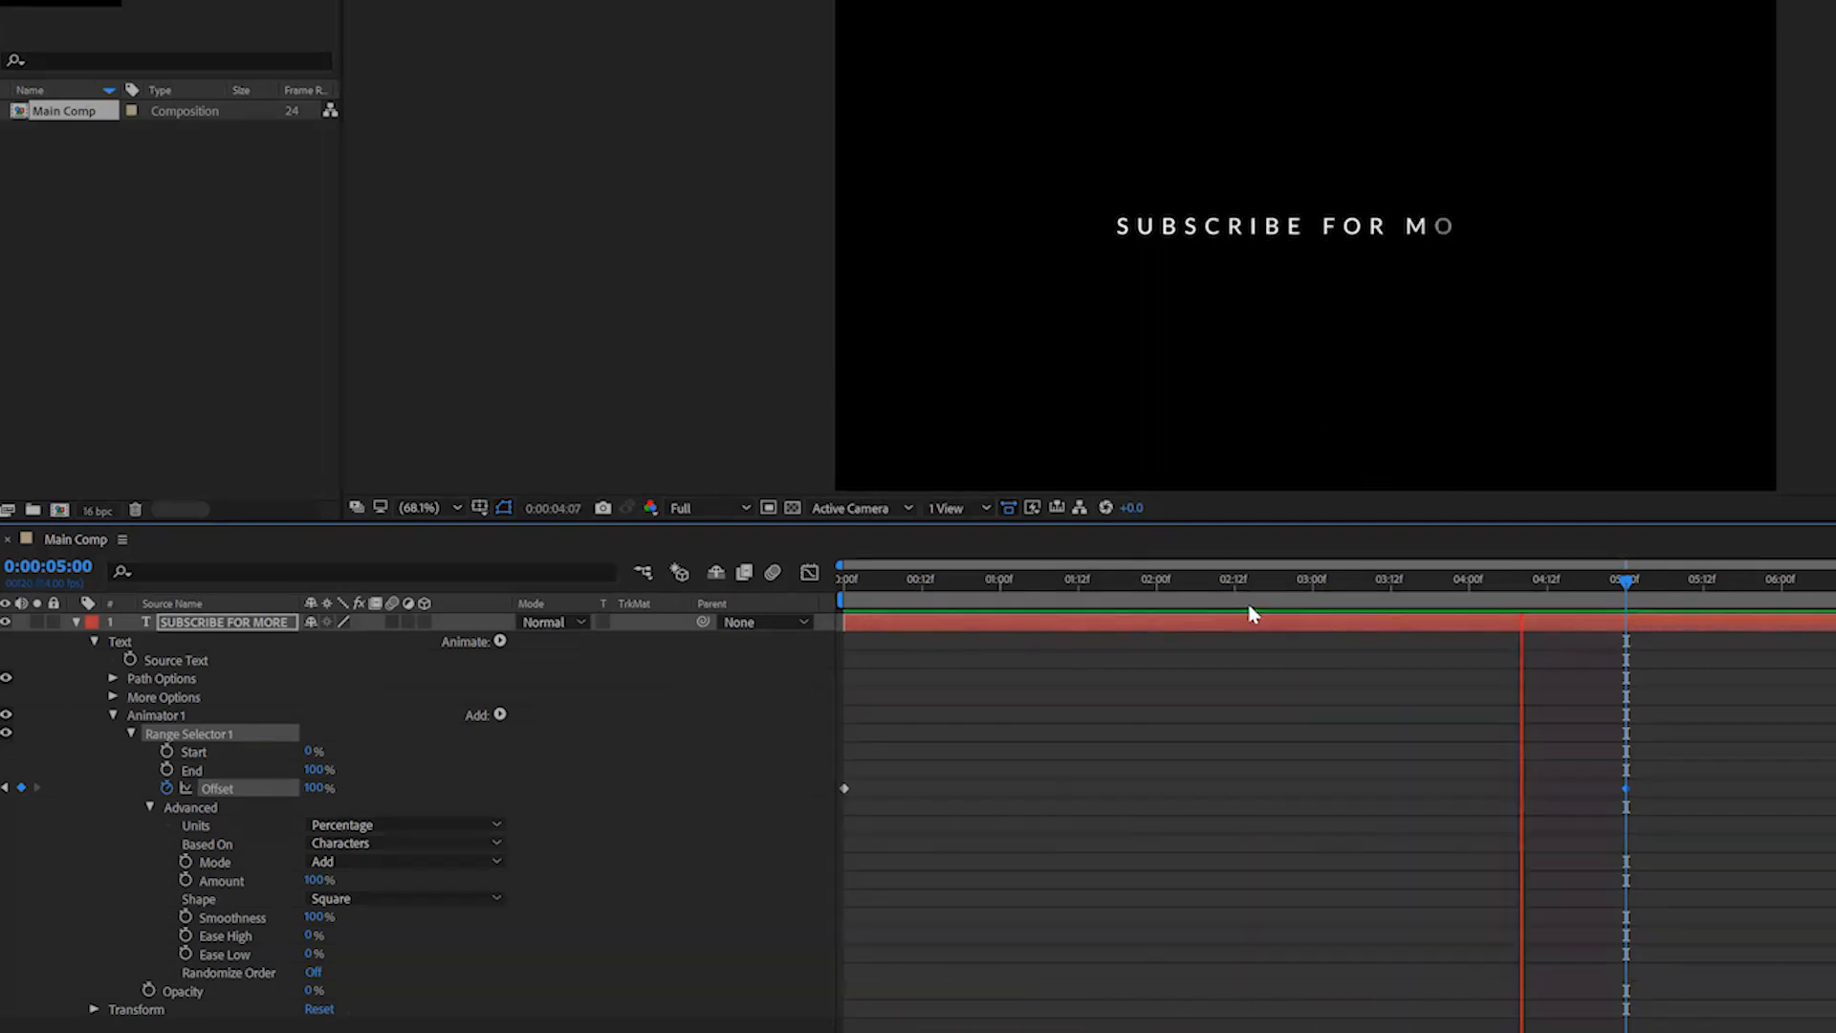
pyautogui.moveTo(1128, 600); pyautogui.dragTo(1262, 672)
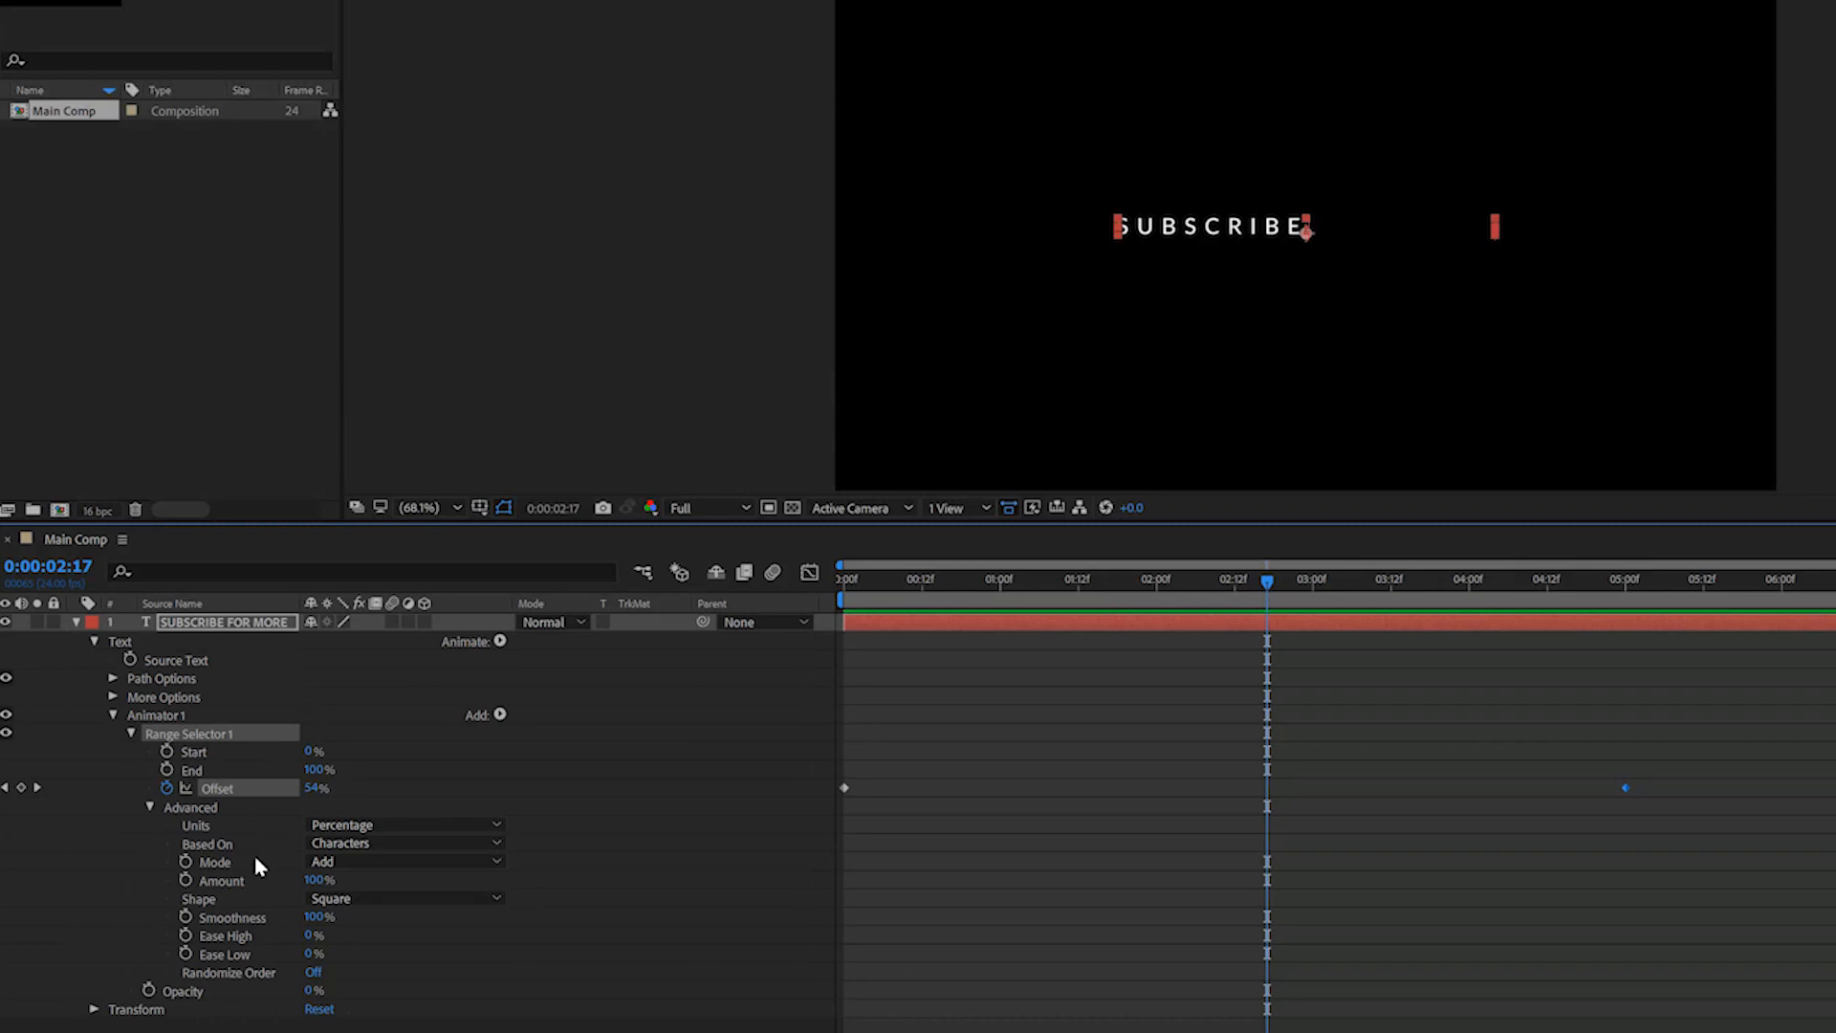
# Base the Range Selector on Words and preview the word-by-word reveal.
pyautogui.click(382, 847)
pyautogui.click(376, 912)
pyautogui.press('space')
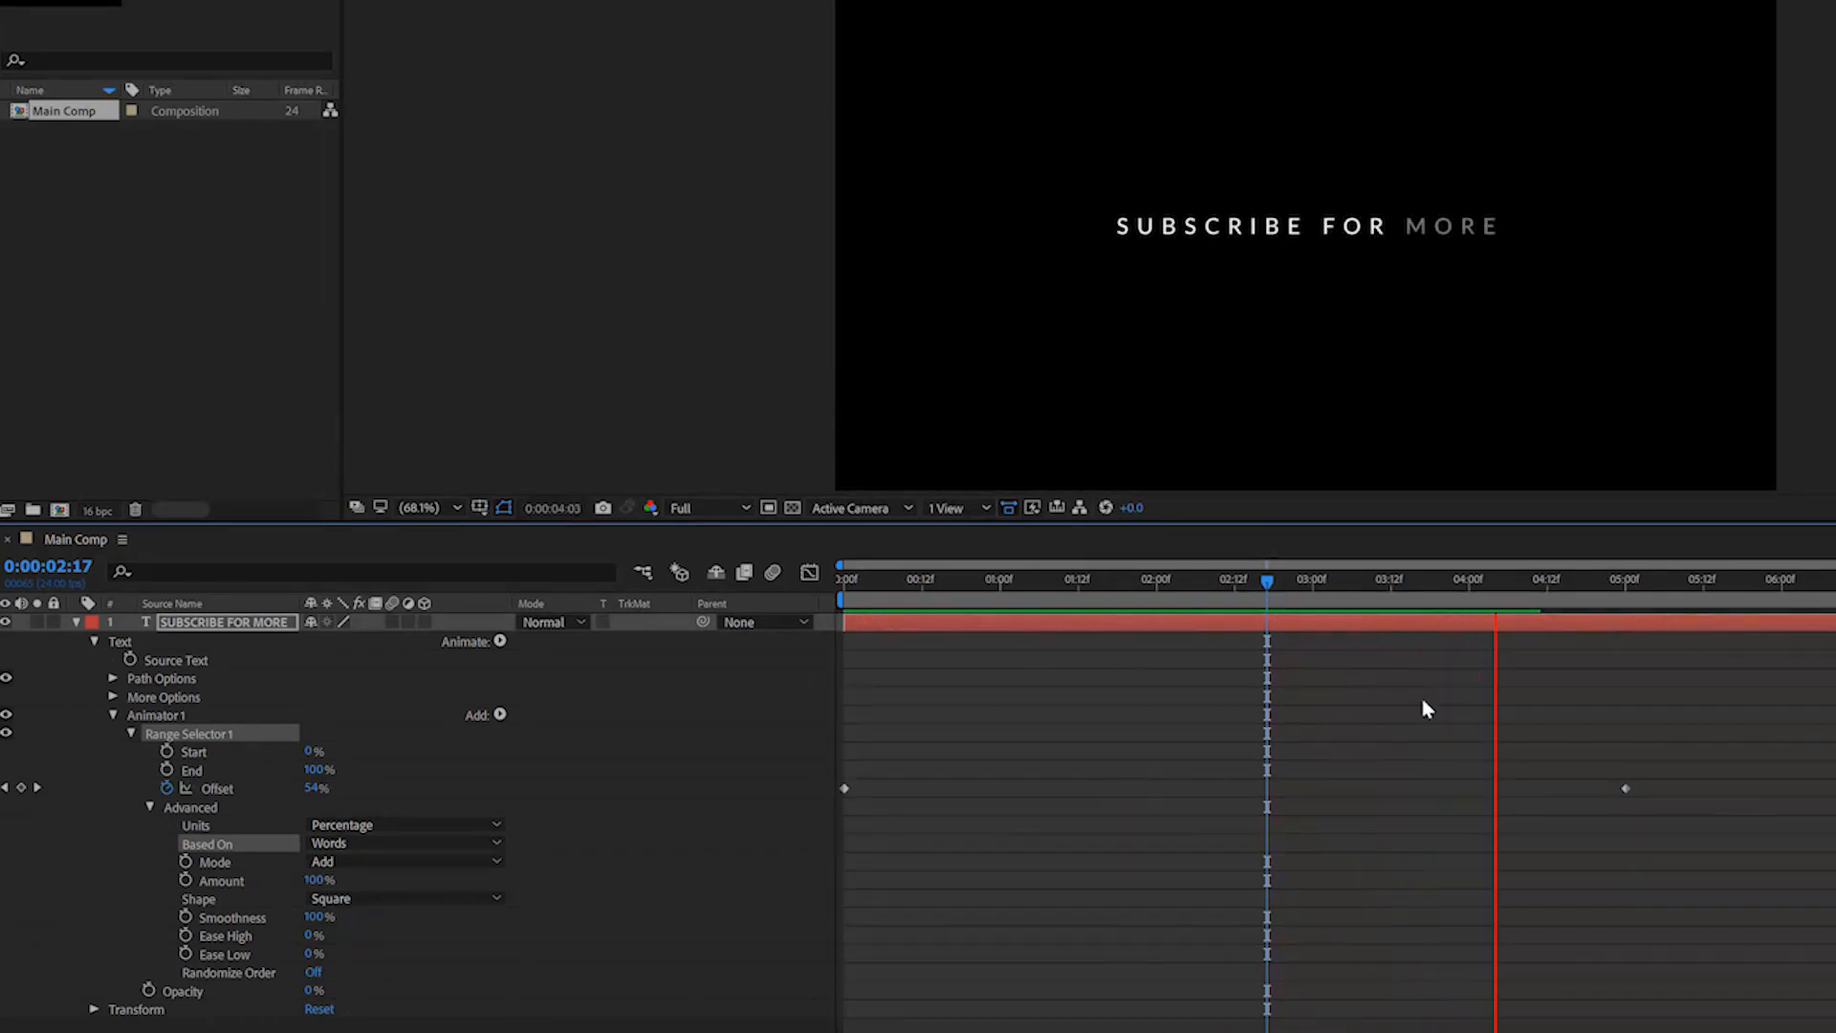
pyautogui.moveTo(1587, 577); pyautogui.dragTo(843, 623)
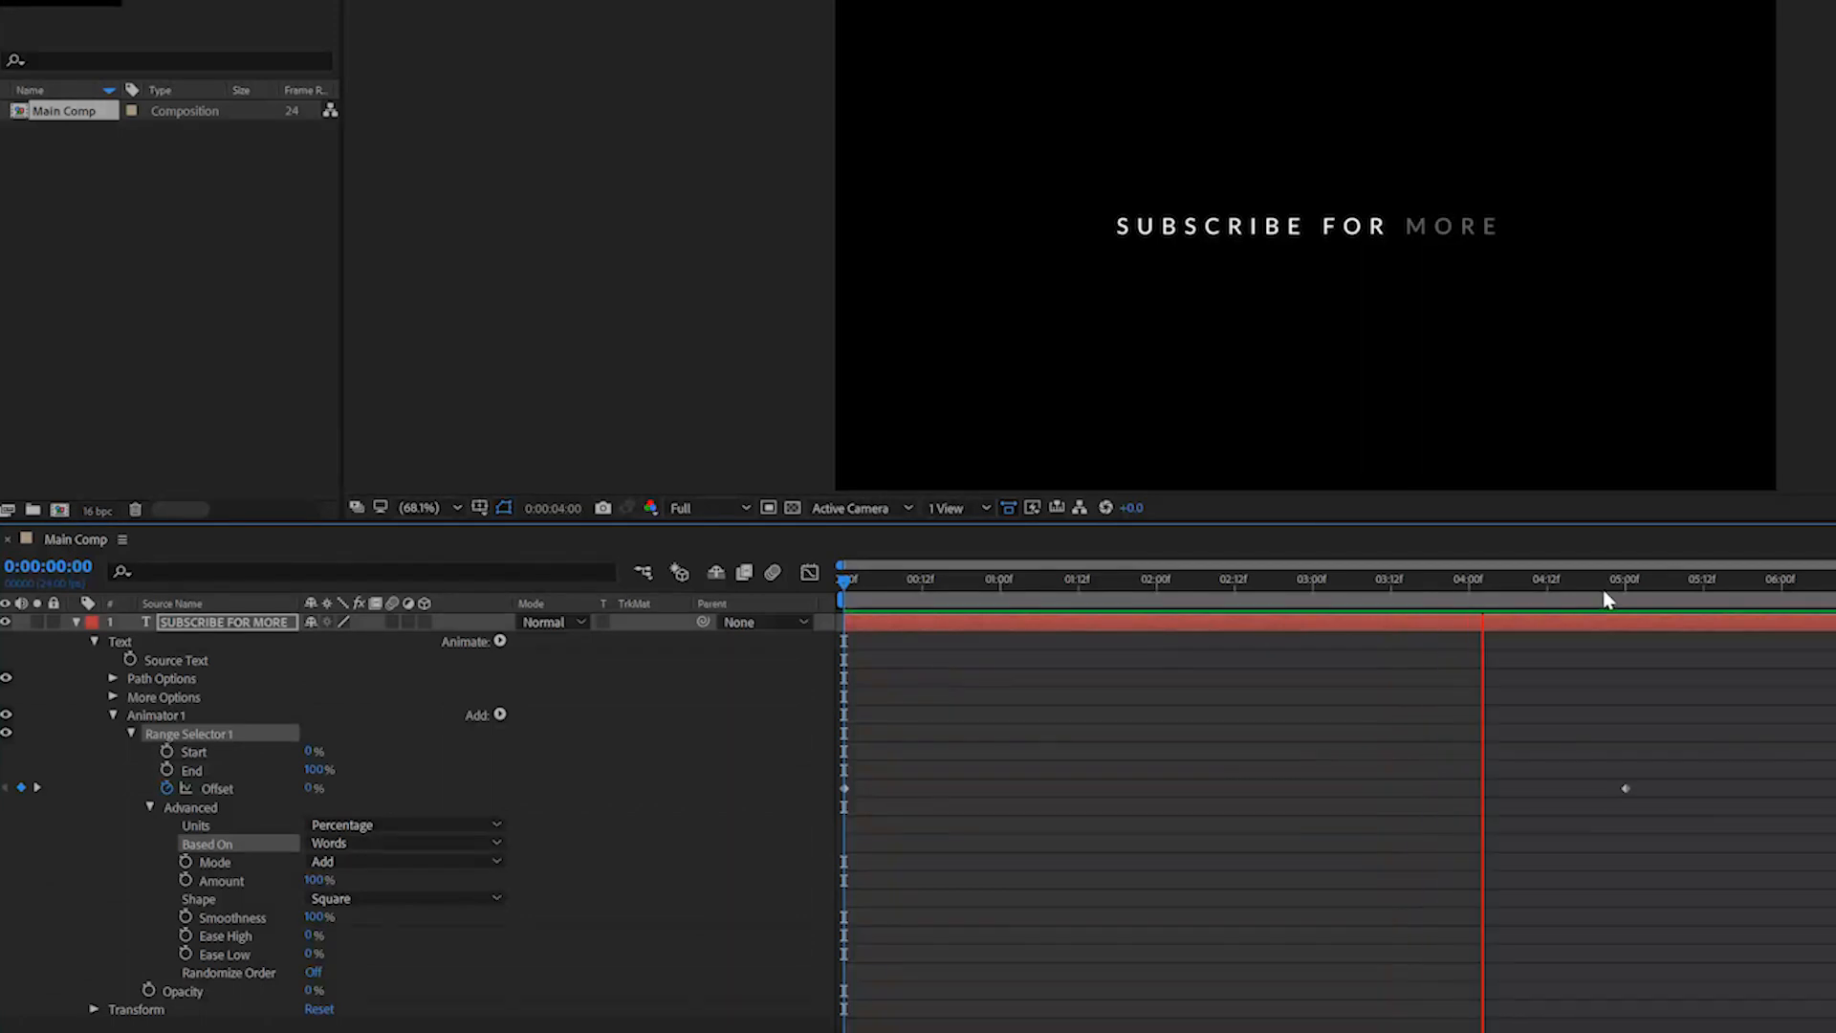
pyautogui.moveTo(1623, 585); pyautogui.dragTo(715, 583)
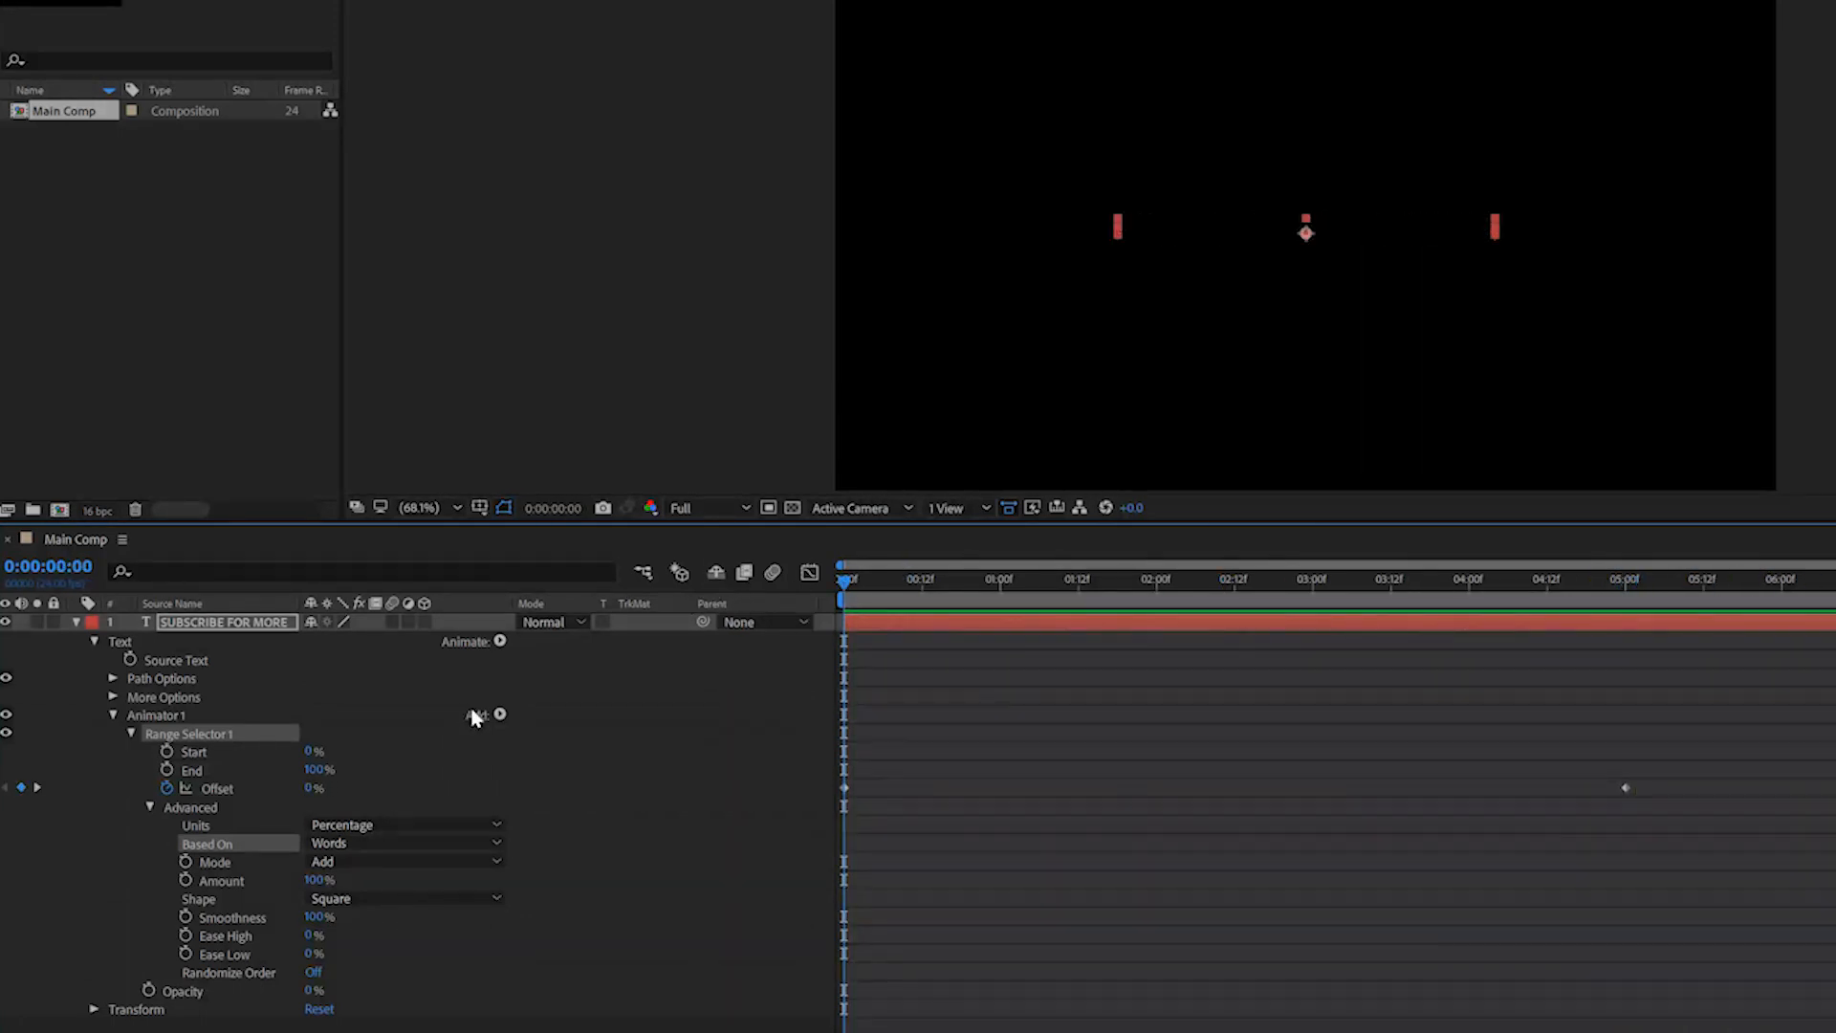
# Base the Range Selector on Characters and scrub through the letter-by-letter reveal.
pyautogui.click(339, 846)
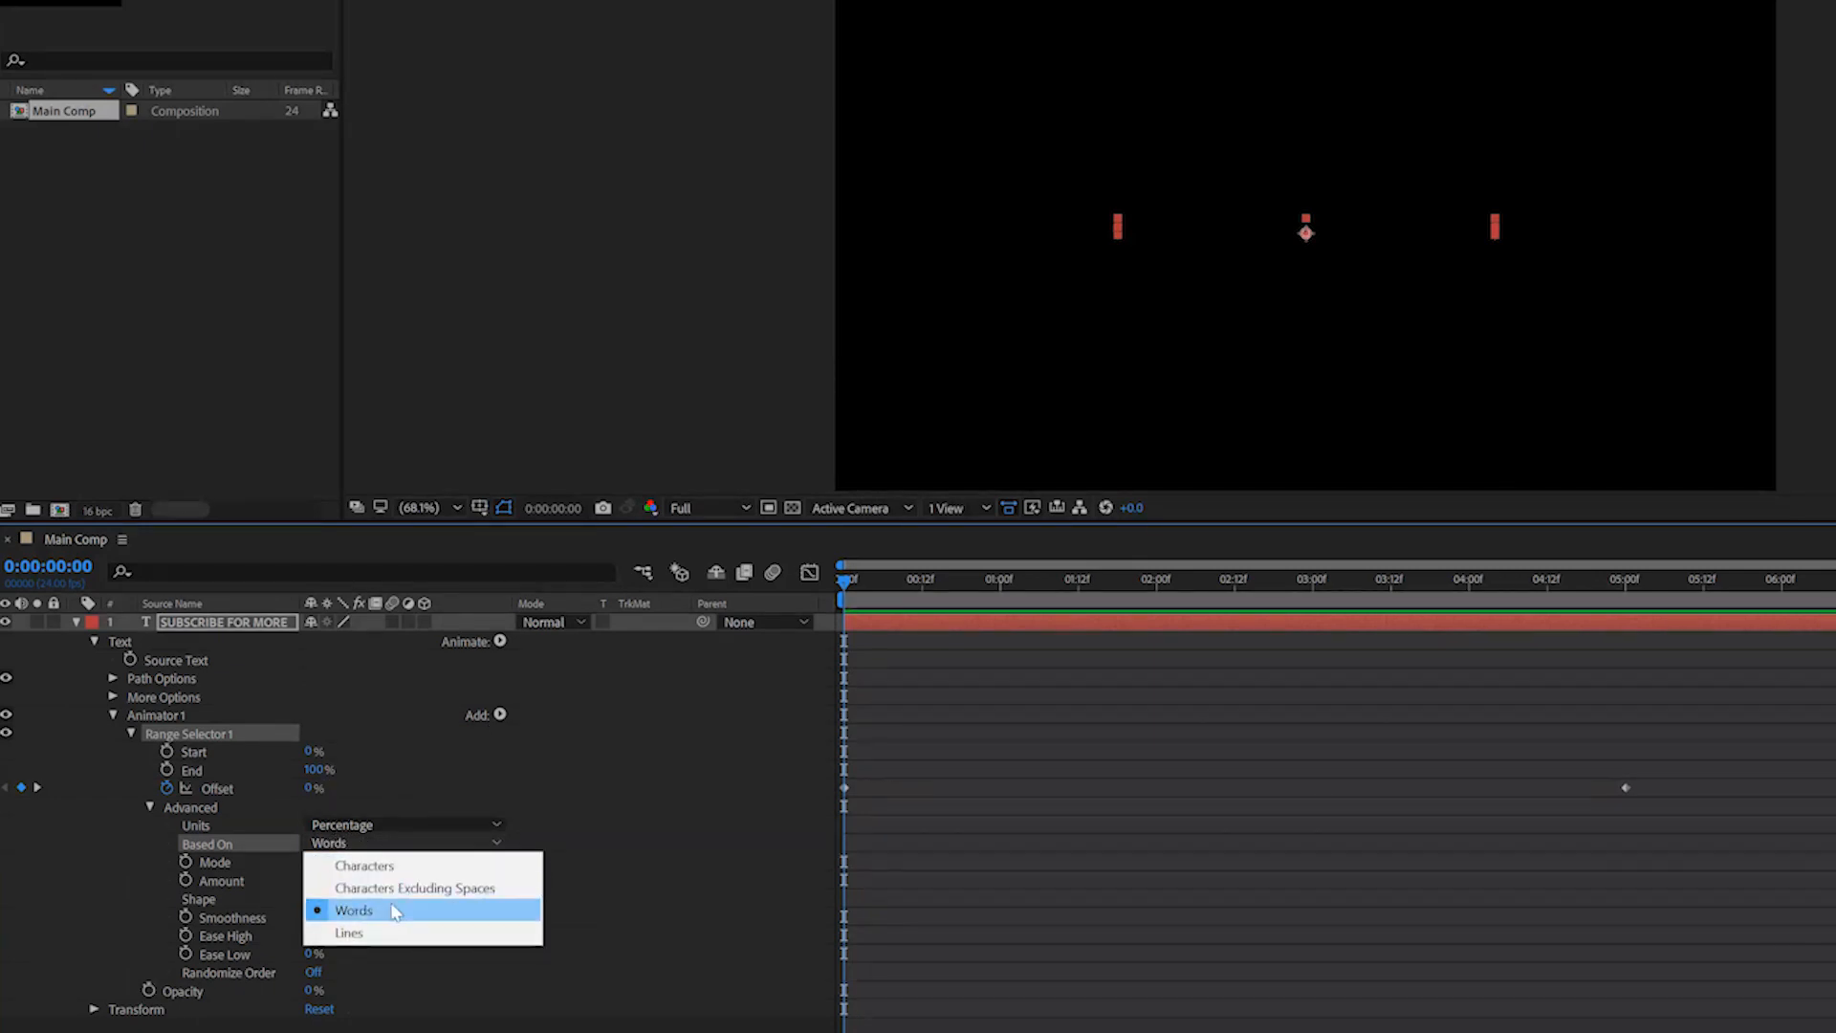
pyautogui.click(363, 864)
pyautogui.moveTo(845, 579); pyautogui.dragTo(1618, 688)
pyautogui.moveTo(1293, 701); pyautogui.dragTo(1021, 719)
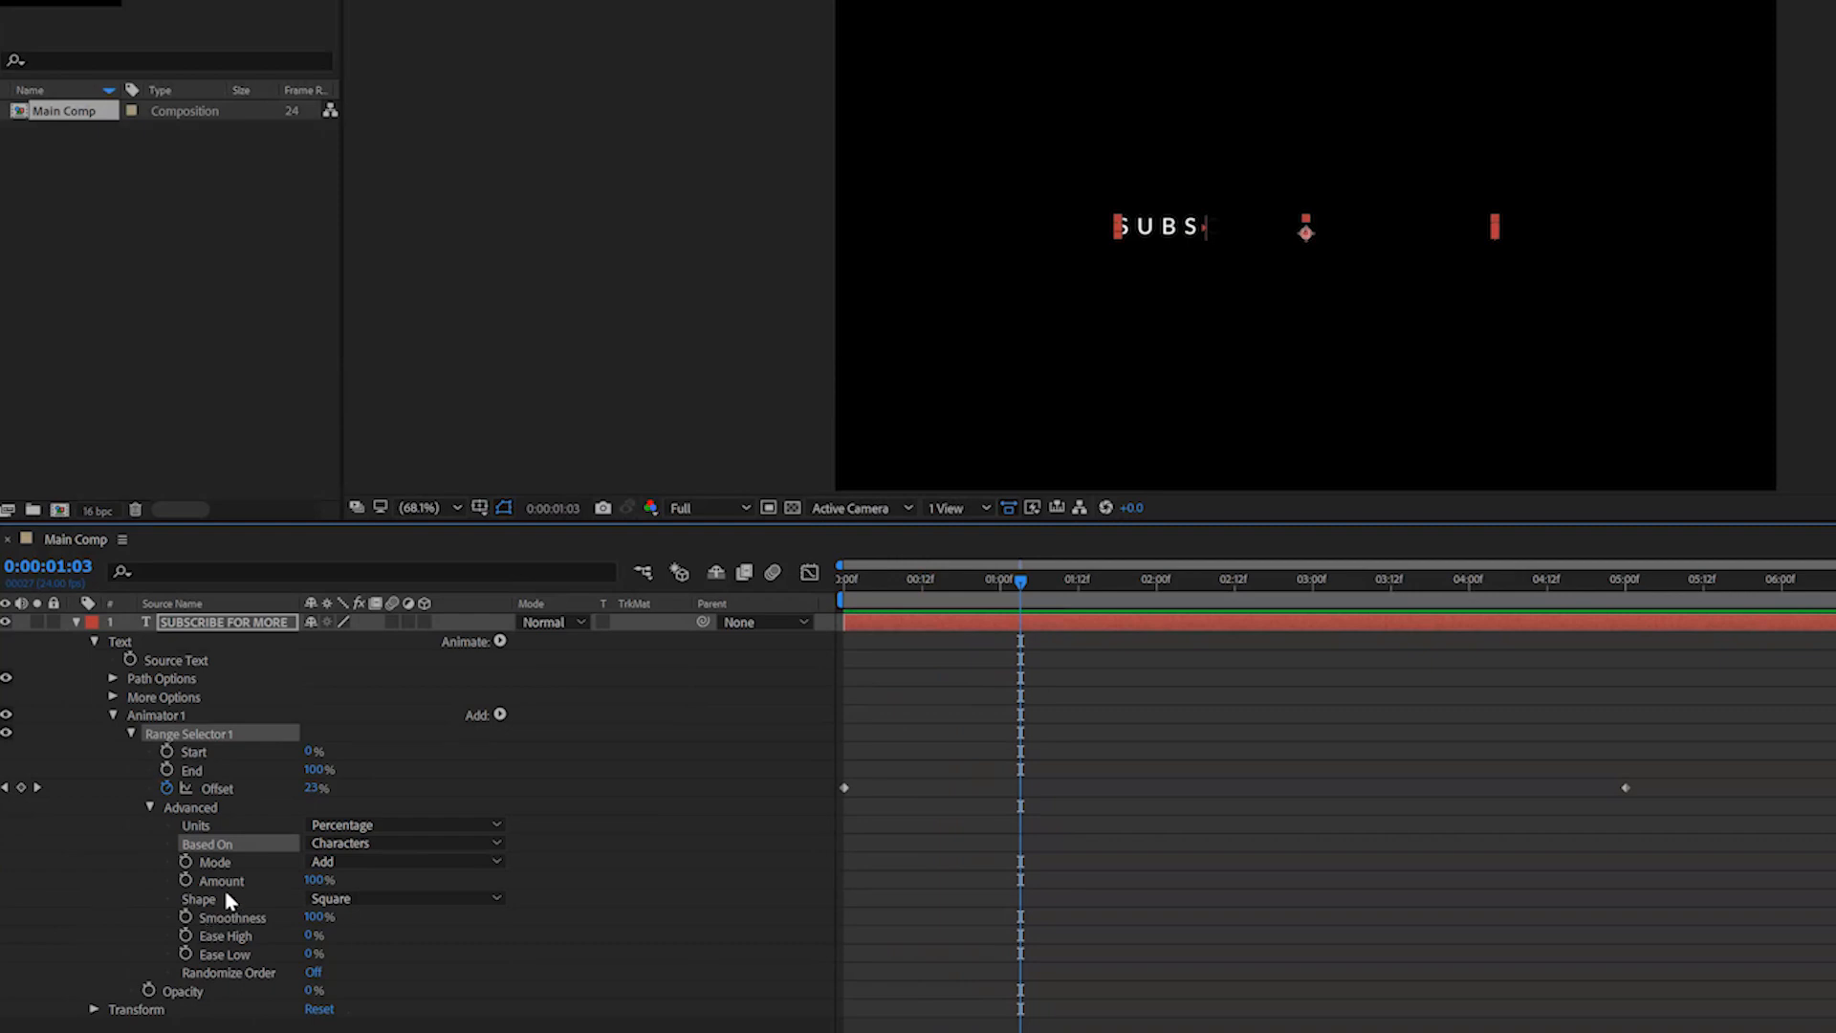
pyautogui.moveTo(1013, 582); pyautogui.dragTo(1127, 620)
# Change the Range Selector's Shape to Ramp Up and preview the softened reveal.
pyautogui.click(333, 910)
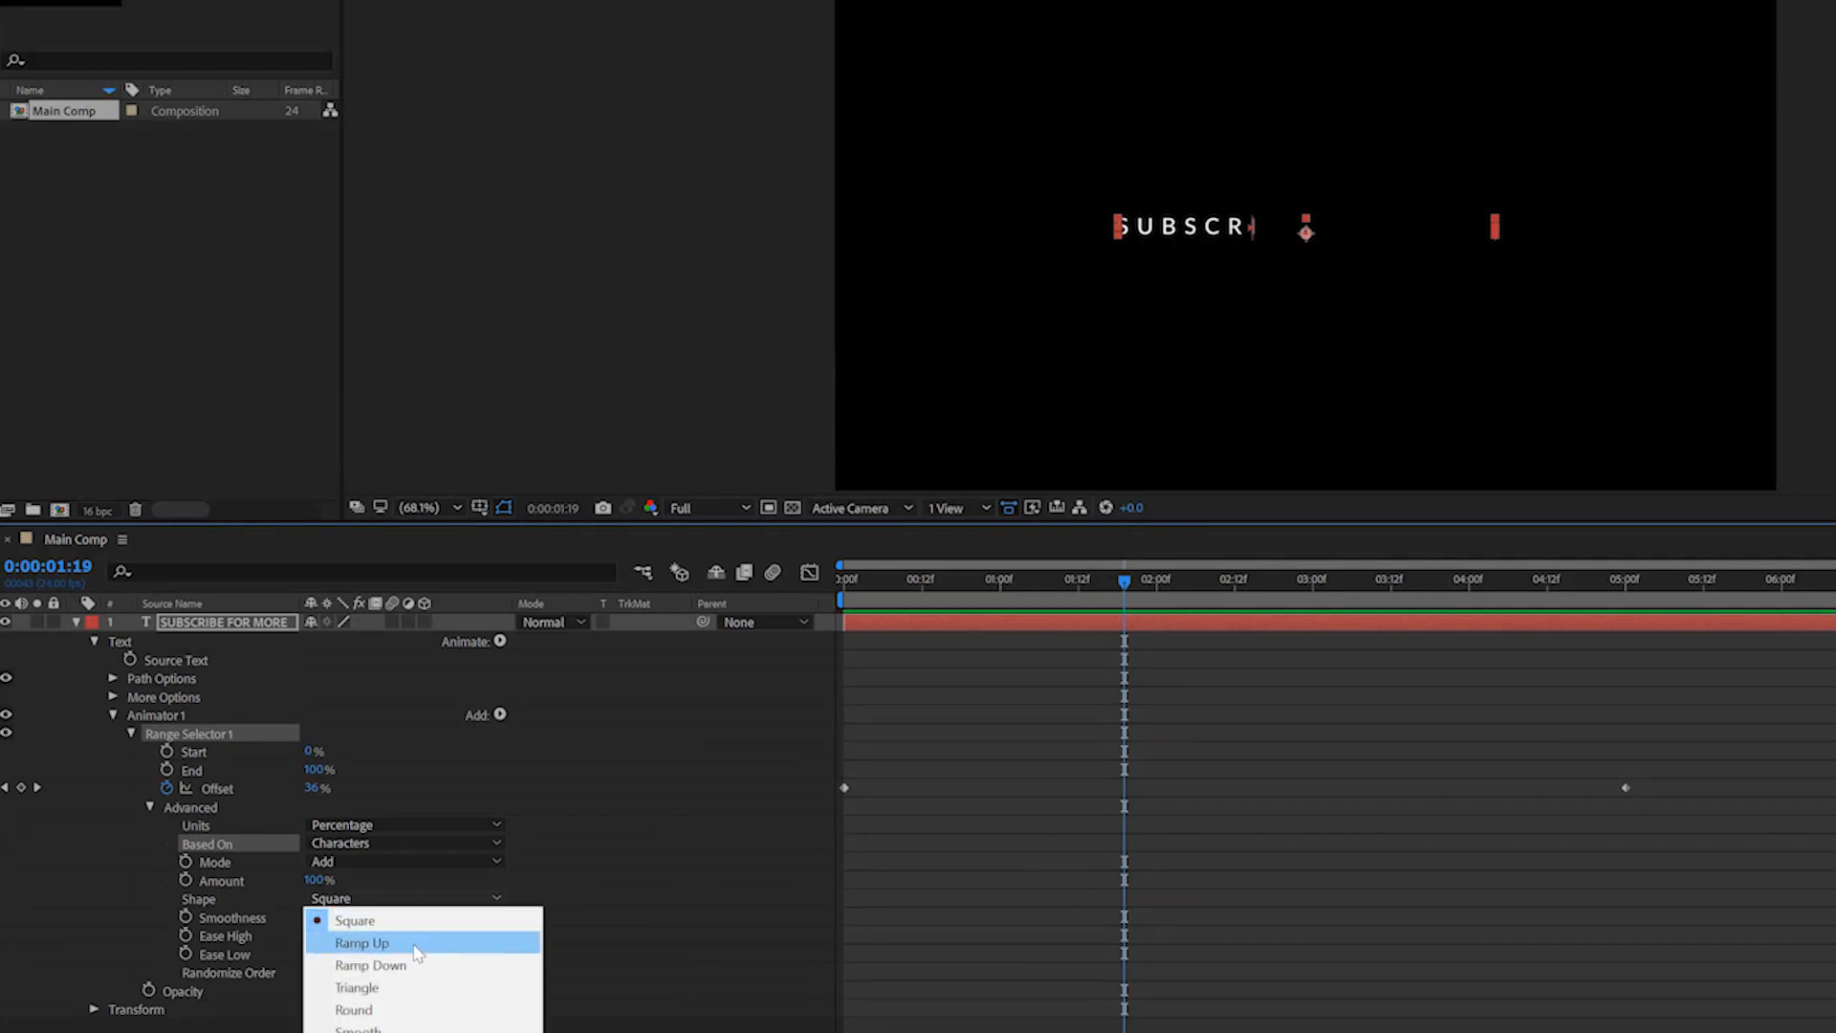
pyautogui.click(406, 939)
pyautogui.press('space')
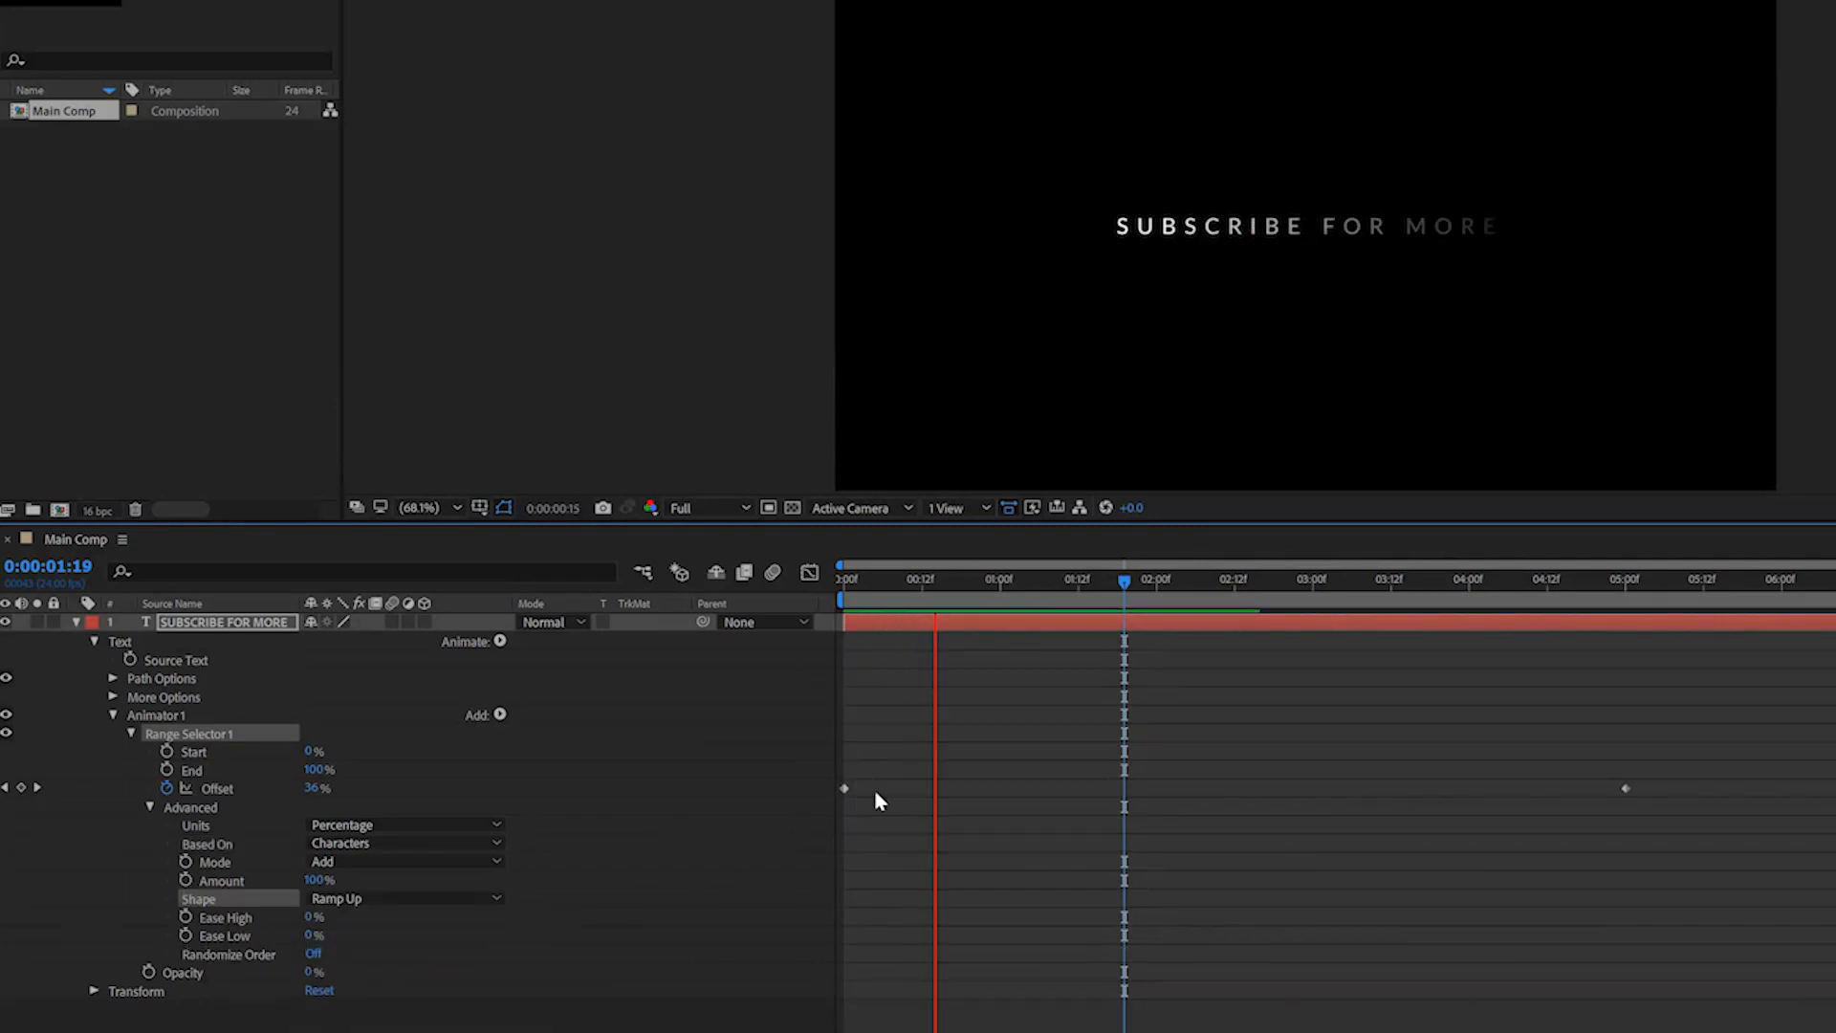
# Set the Offset keyframe at 0:00:00:00 to -100% and preview the fade-in.
pyautogui.moveTo(1015, 575); pyautogui.dragTo(779, 596)
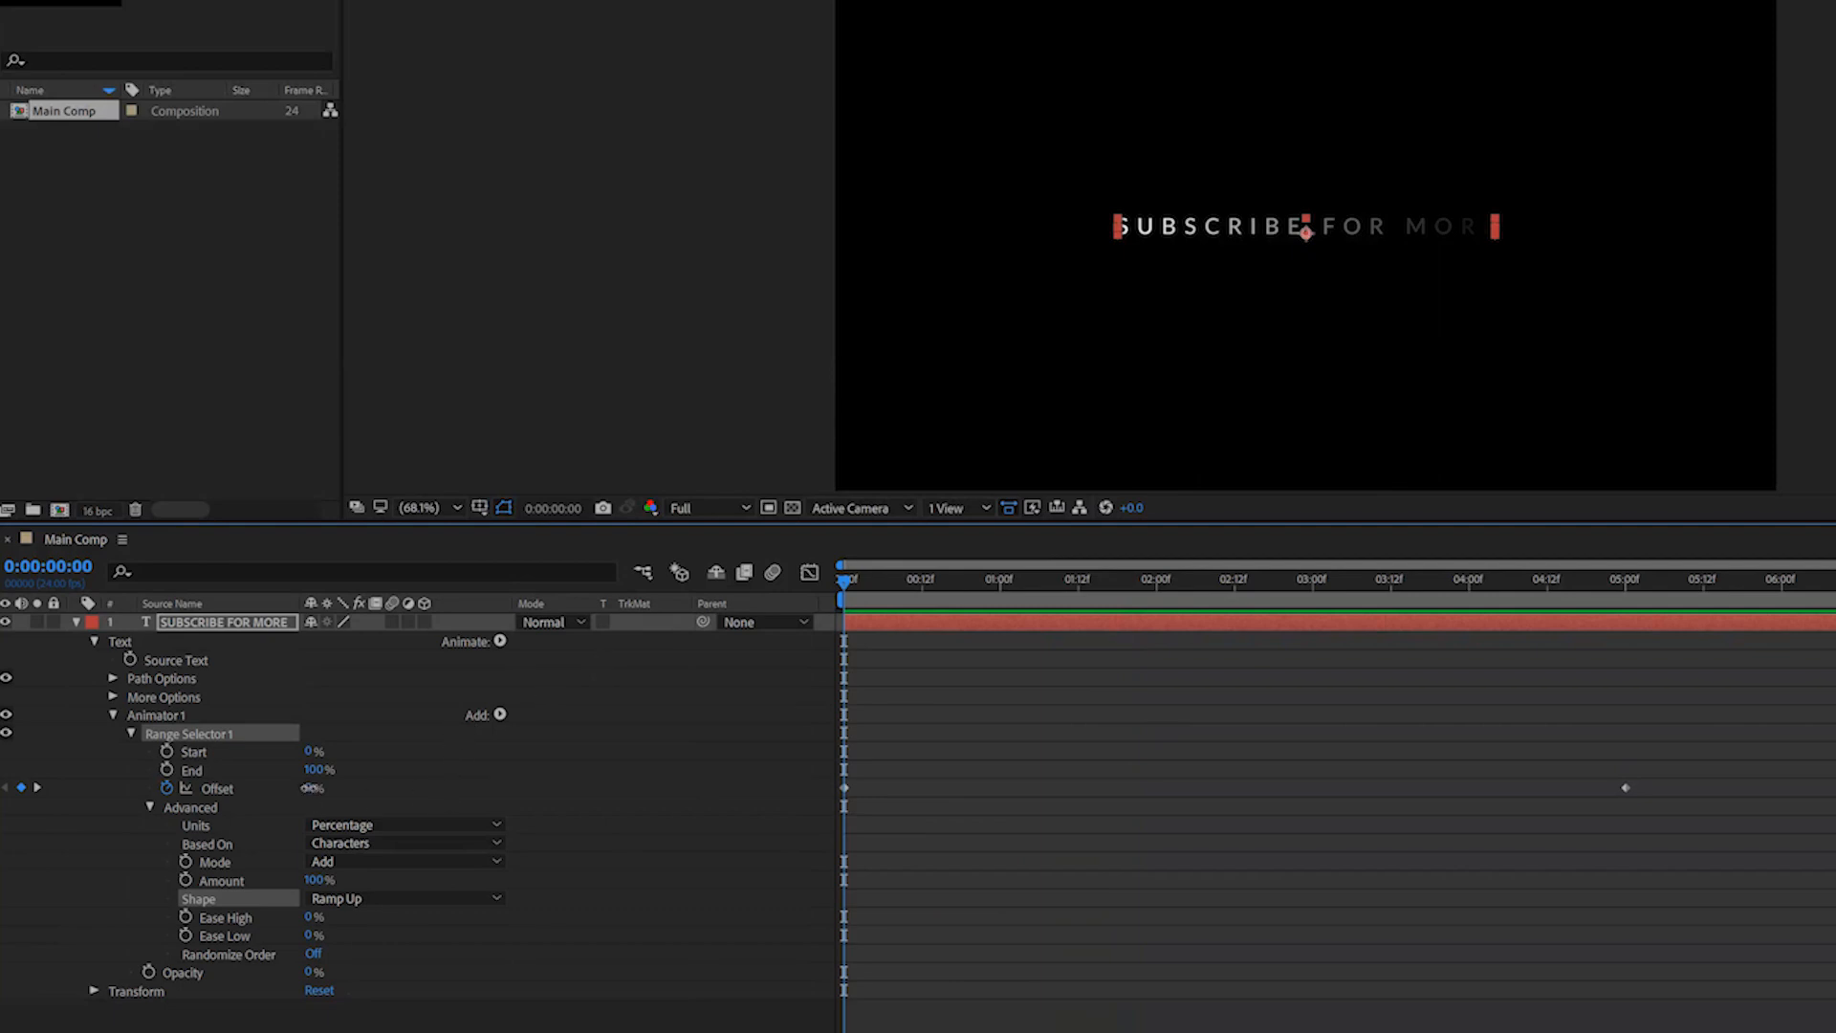
pyautogui.write('00')
pyautogui.press('Return')
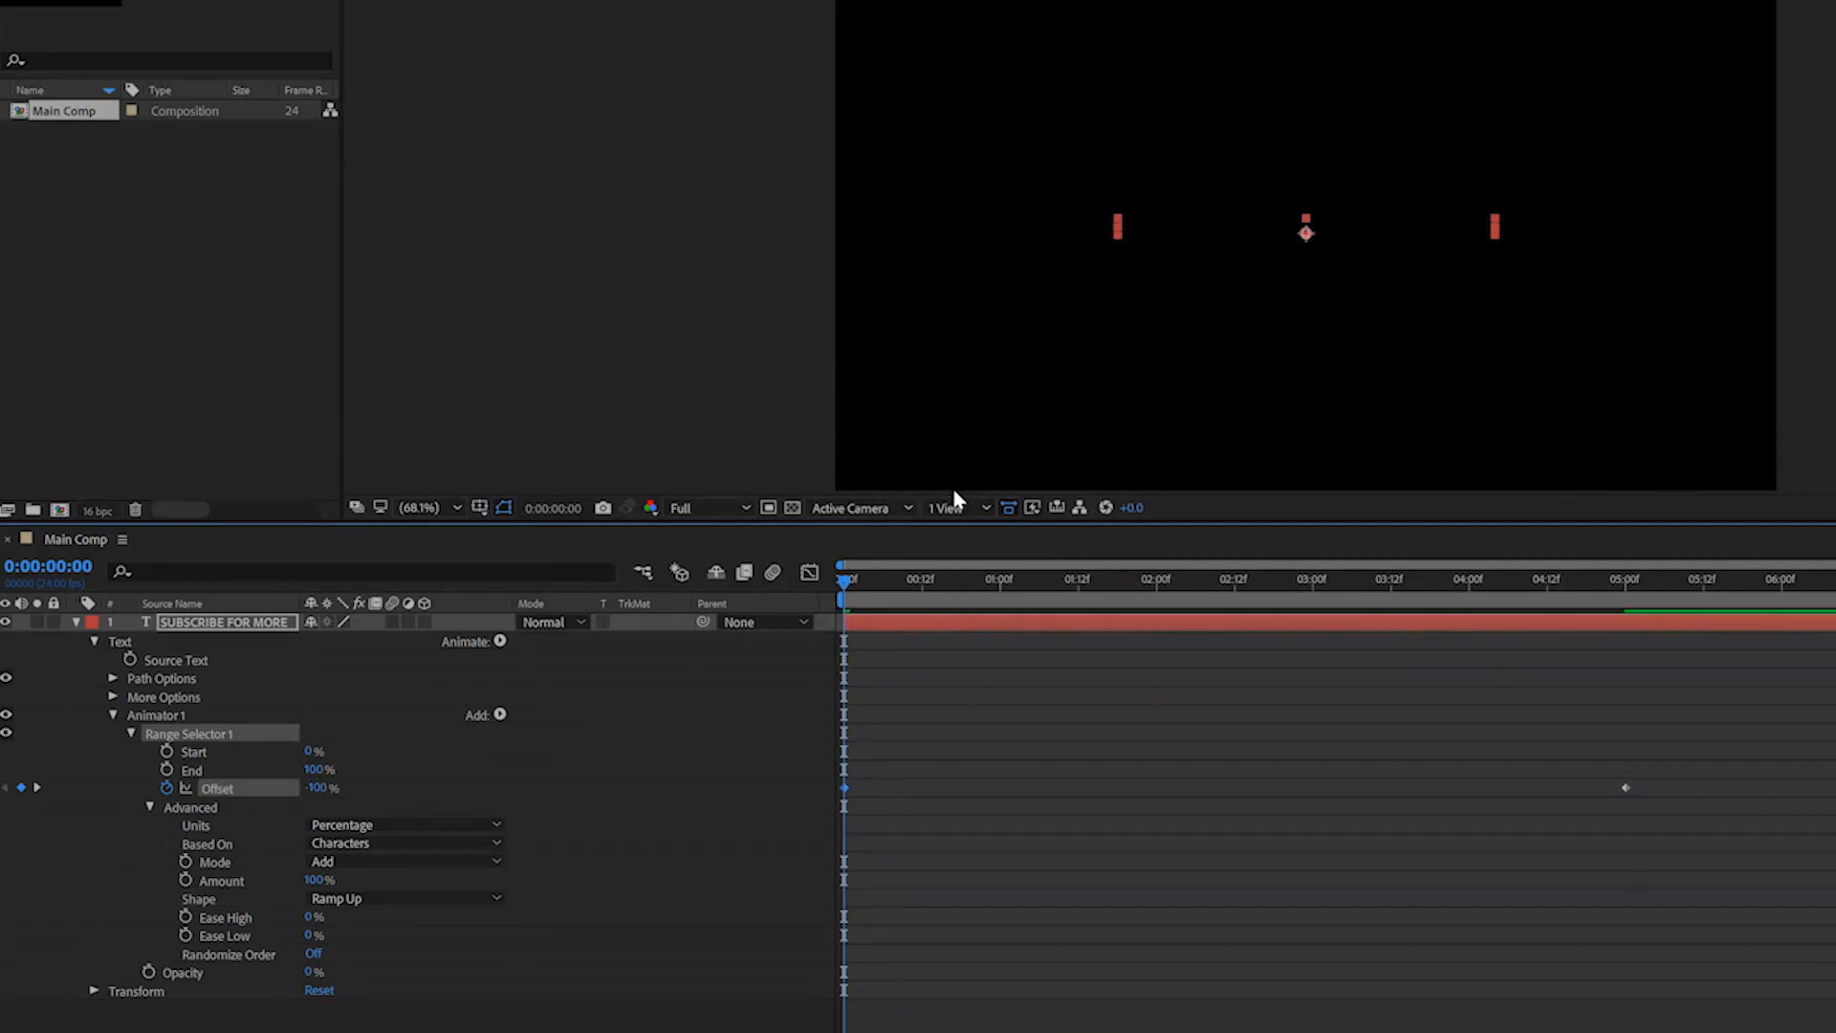
pyautogui.press('space')
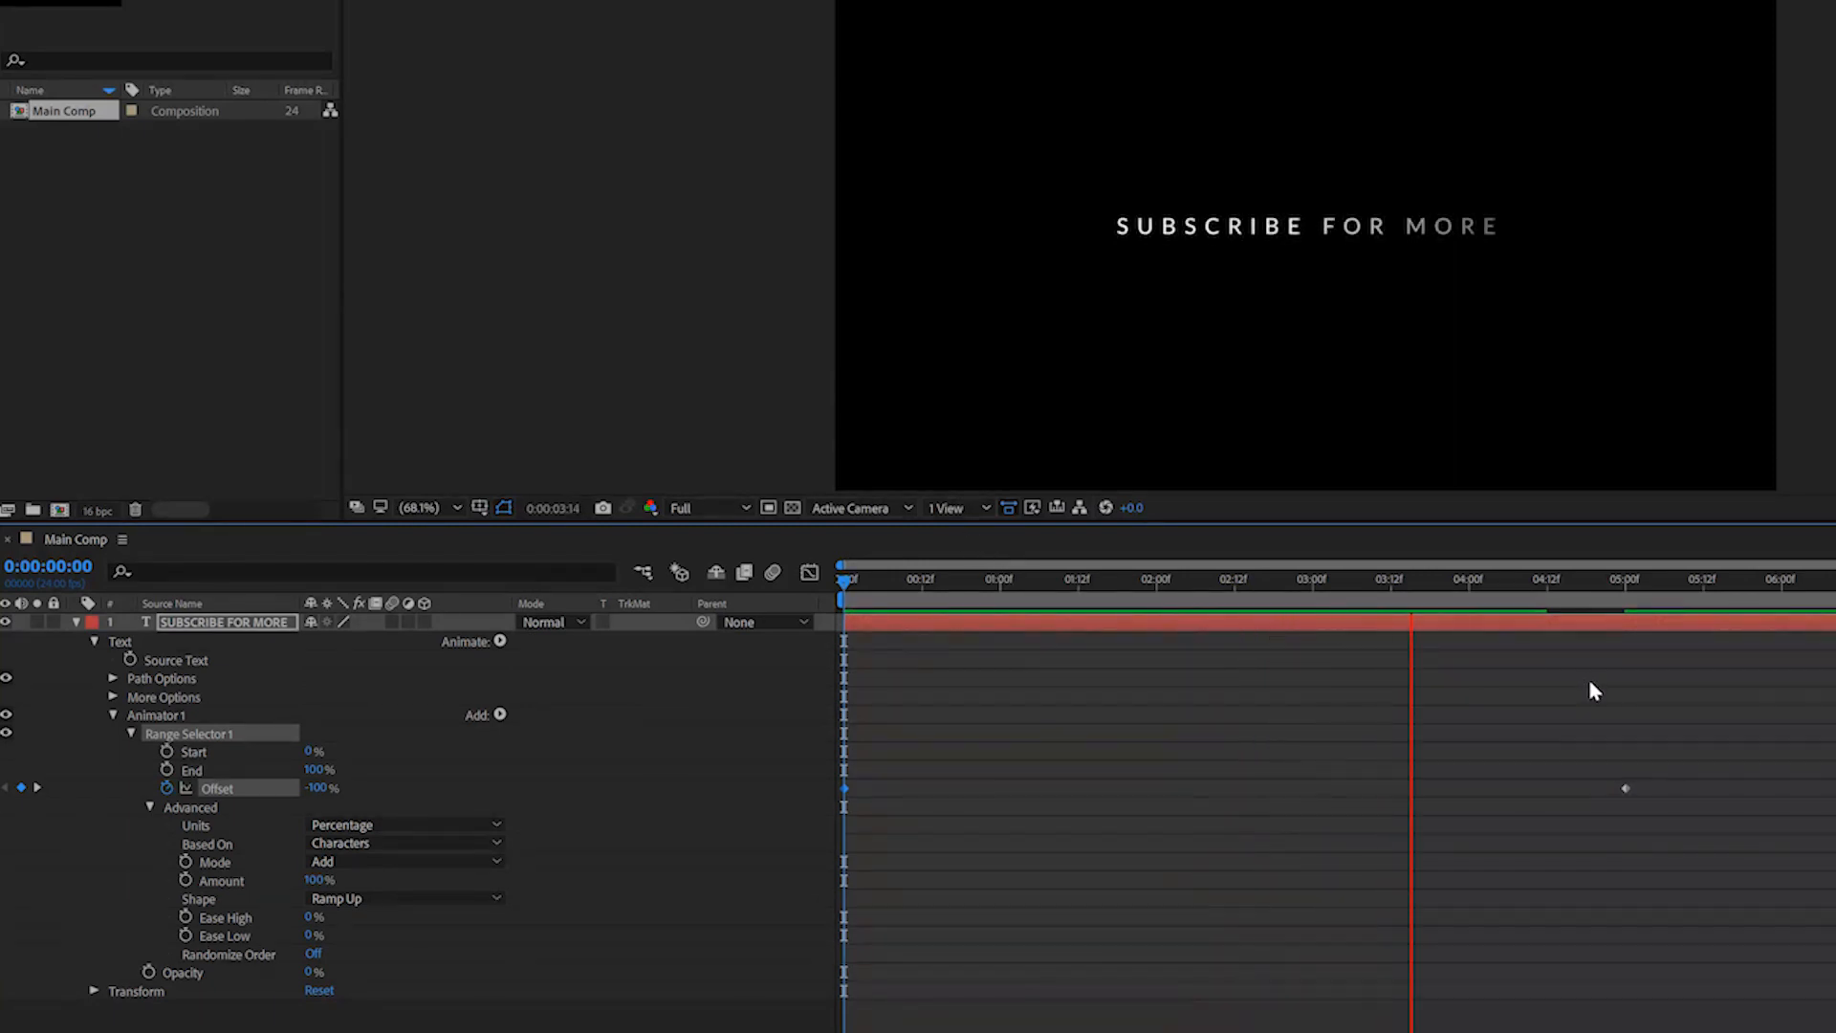
pyautogui.press('space')
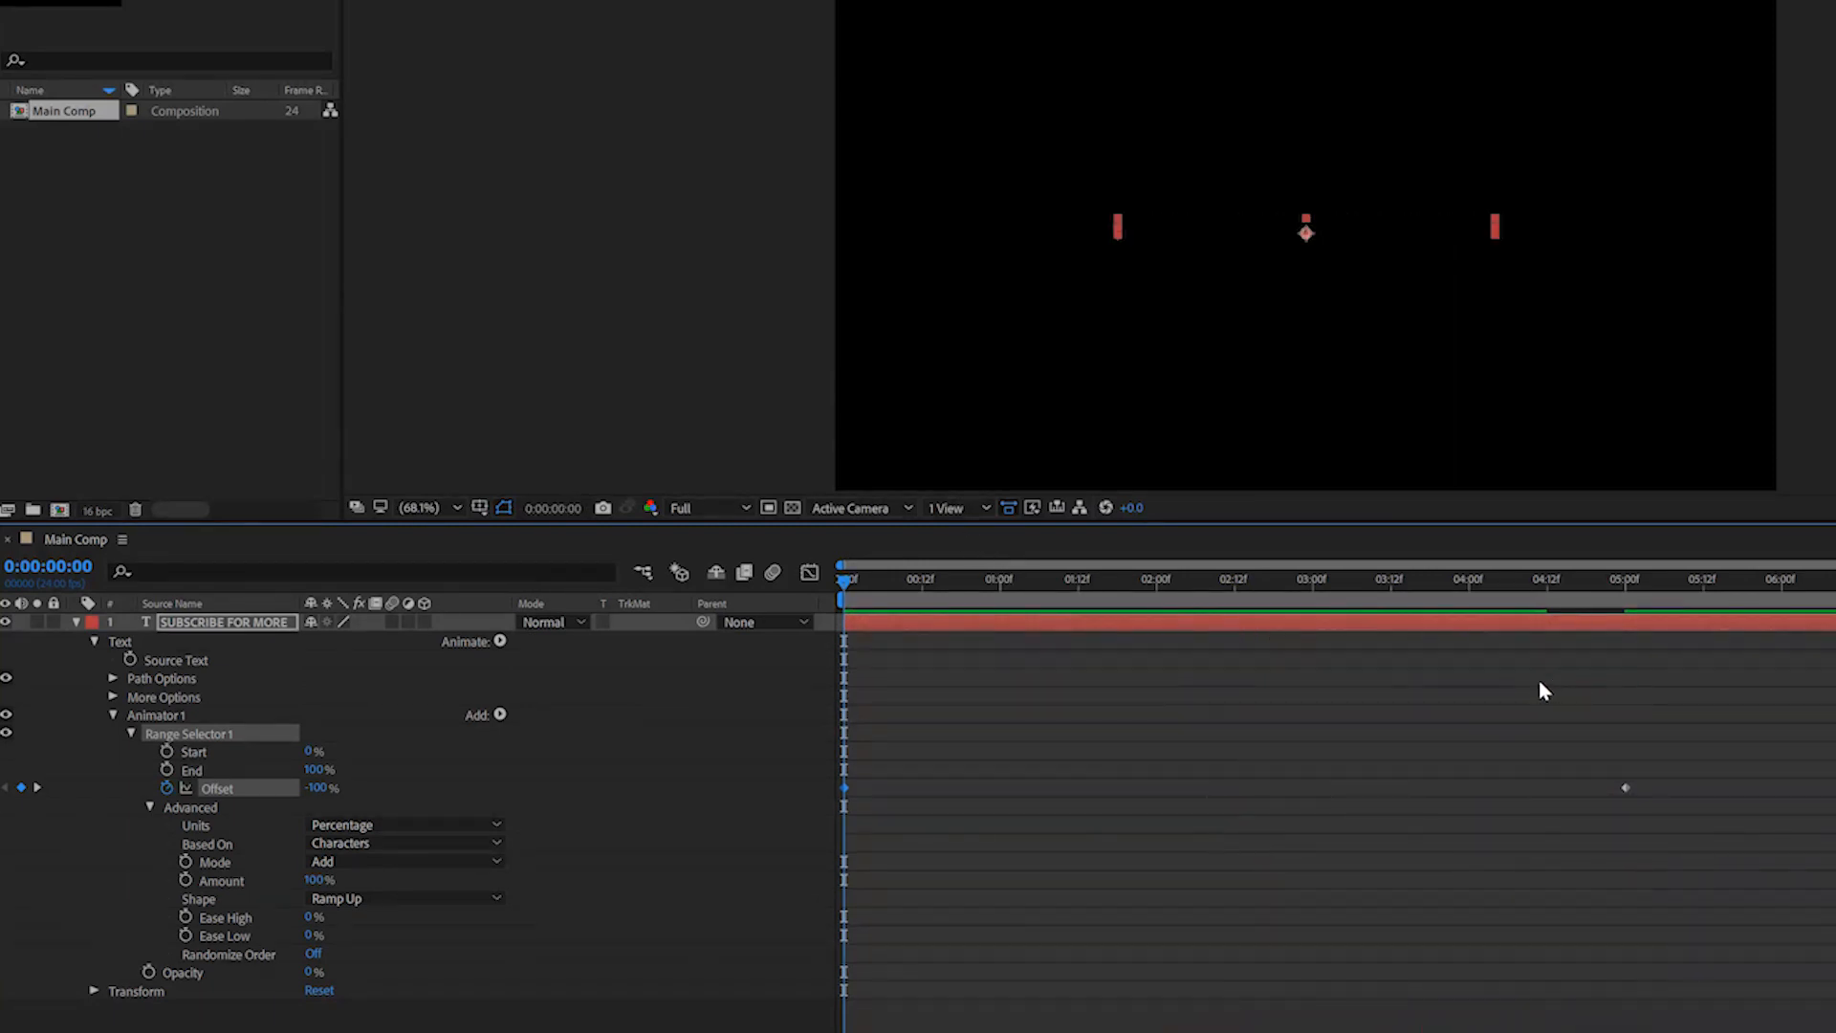
# Switch to the web browser, open toleratedcinematics.com and look through its template offers.
pyautogui.write('toleratedcine')
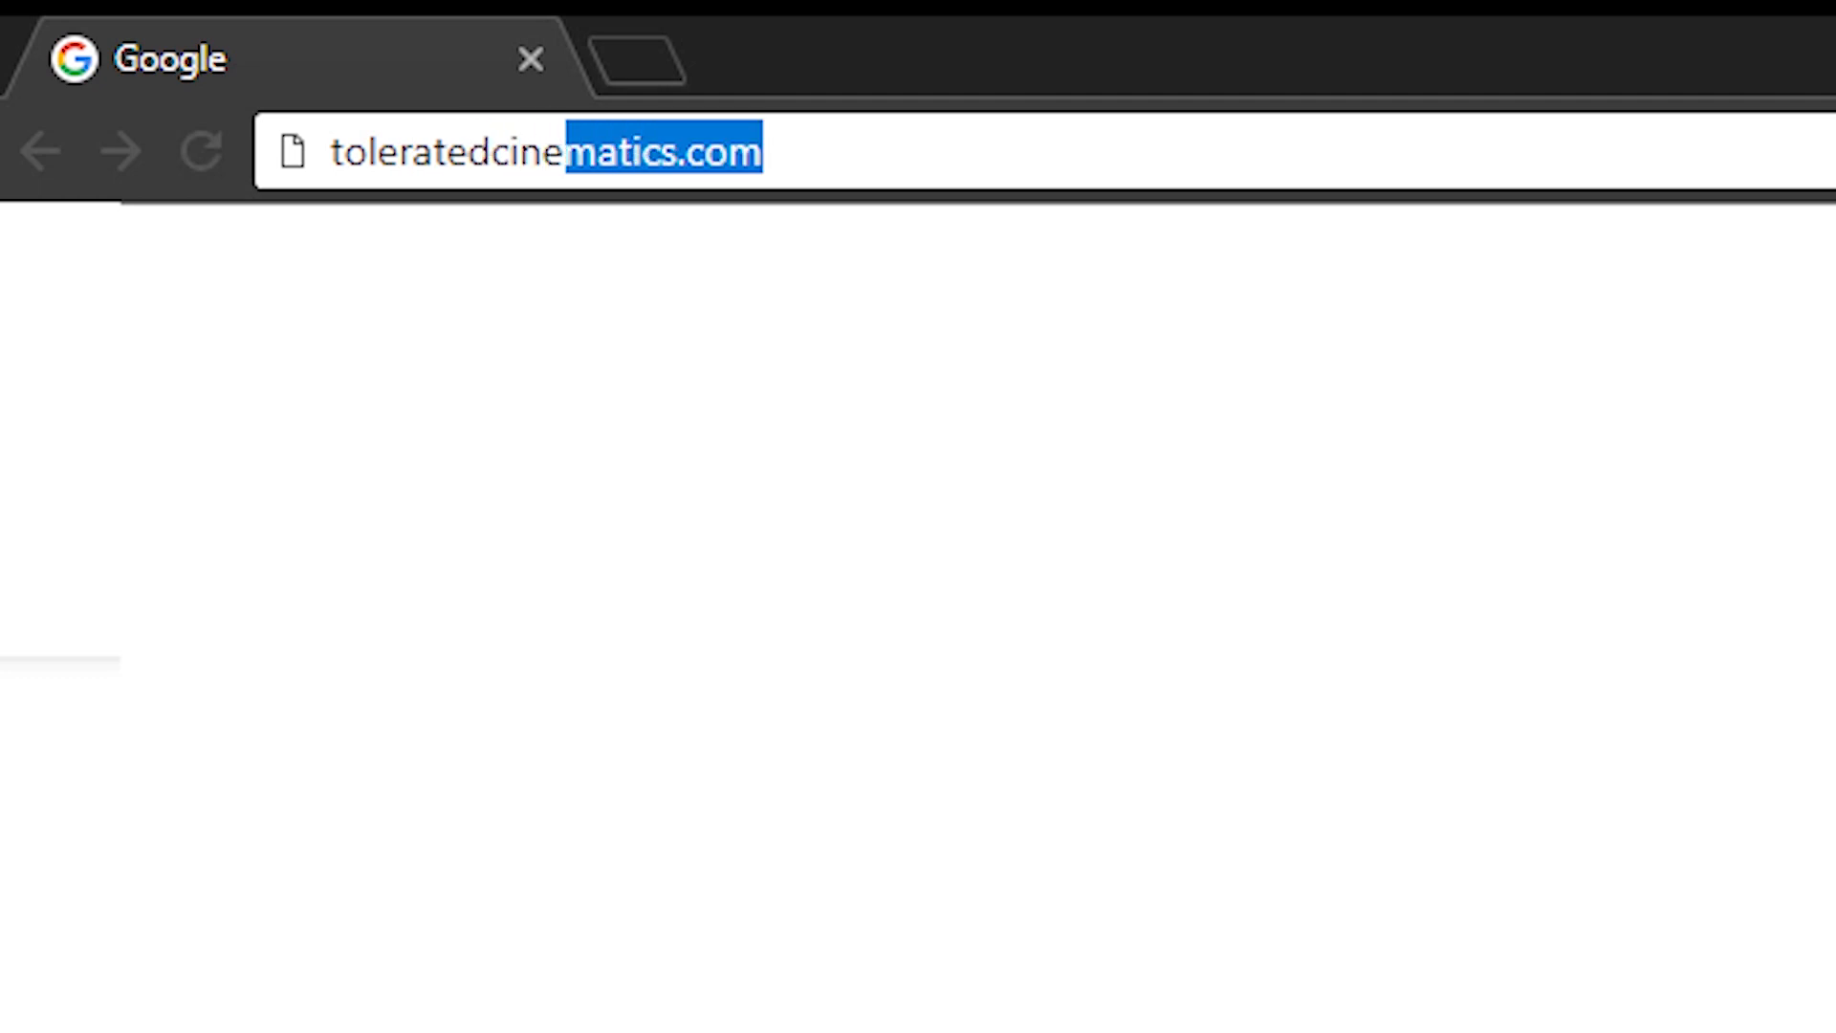
pyautogui.write('matics.com')
pyautogui.press('Return')
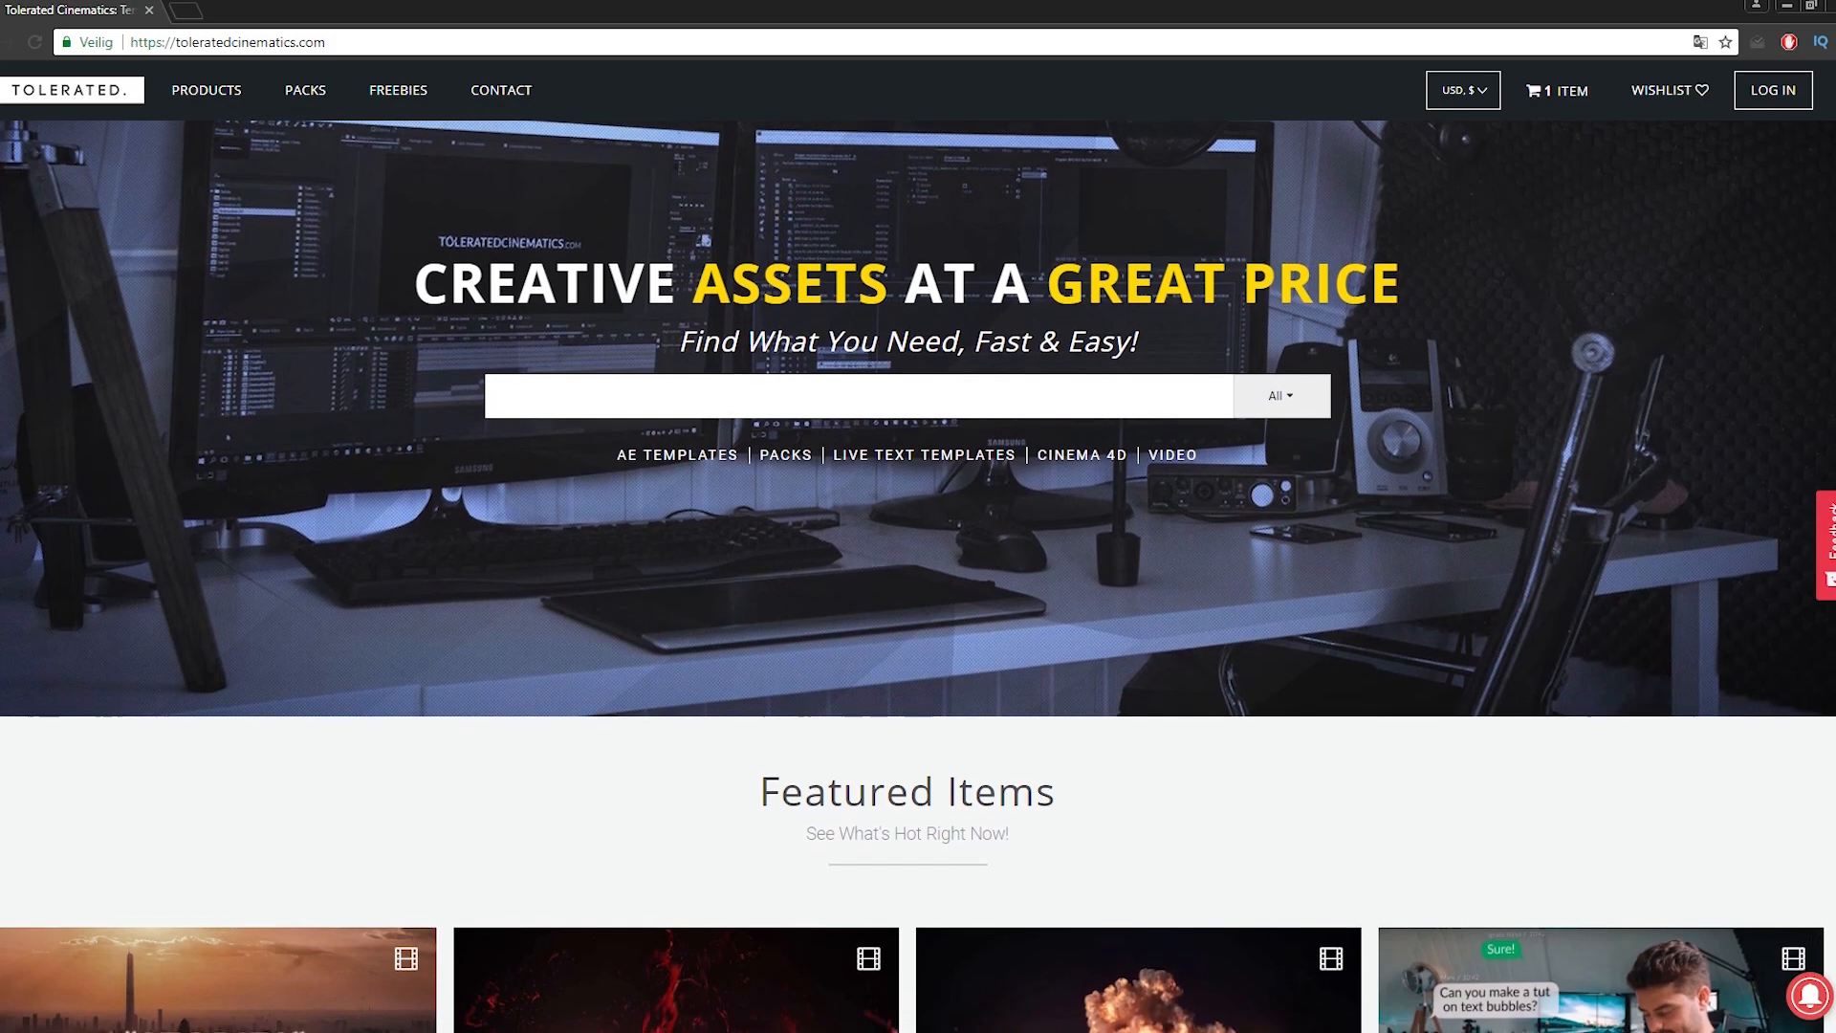
pyautogui.scroll(-1, 918, 574)
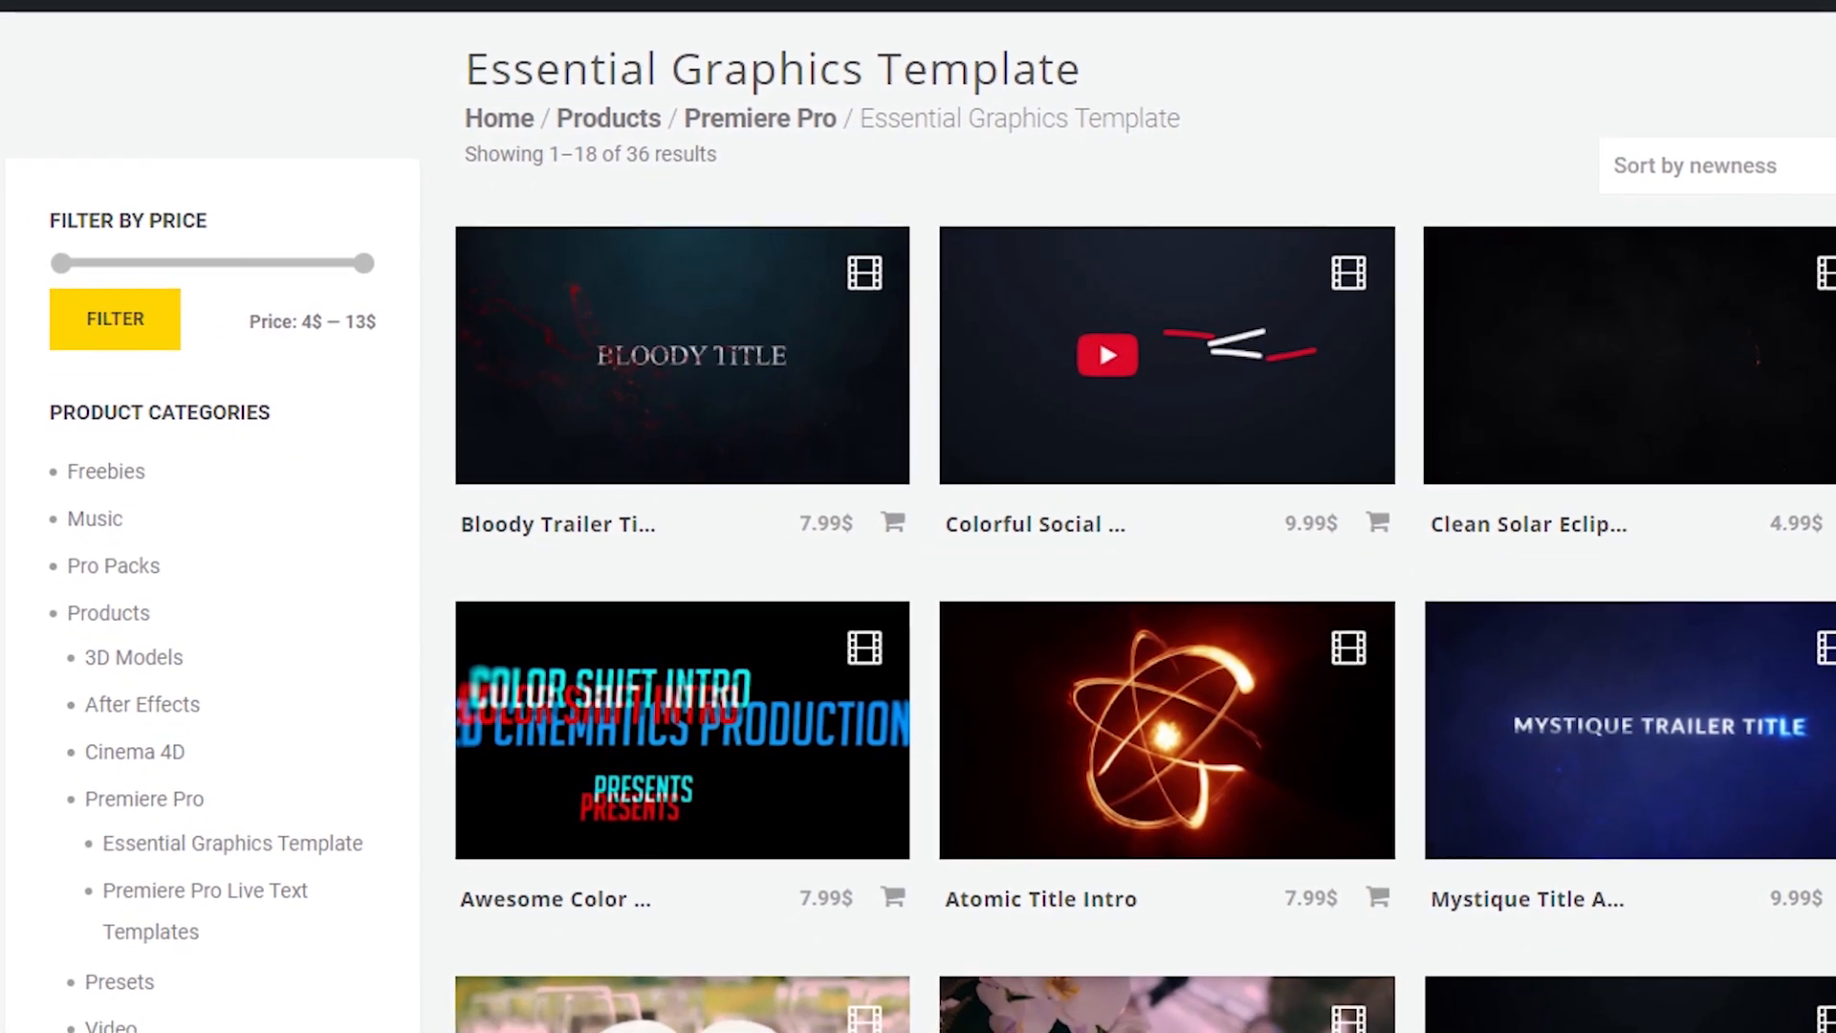
# Search the site's products for "new year".
pyautogui.click(1115, 318)
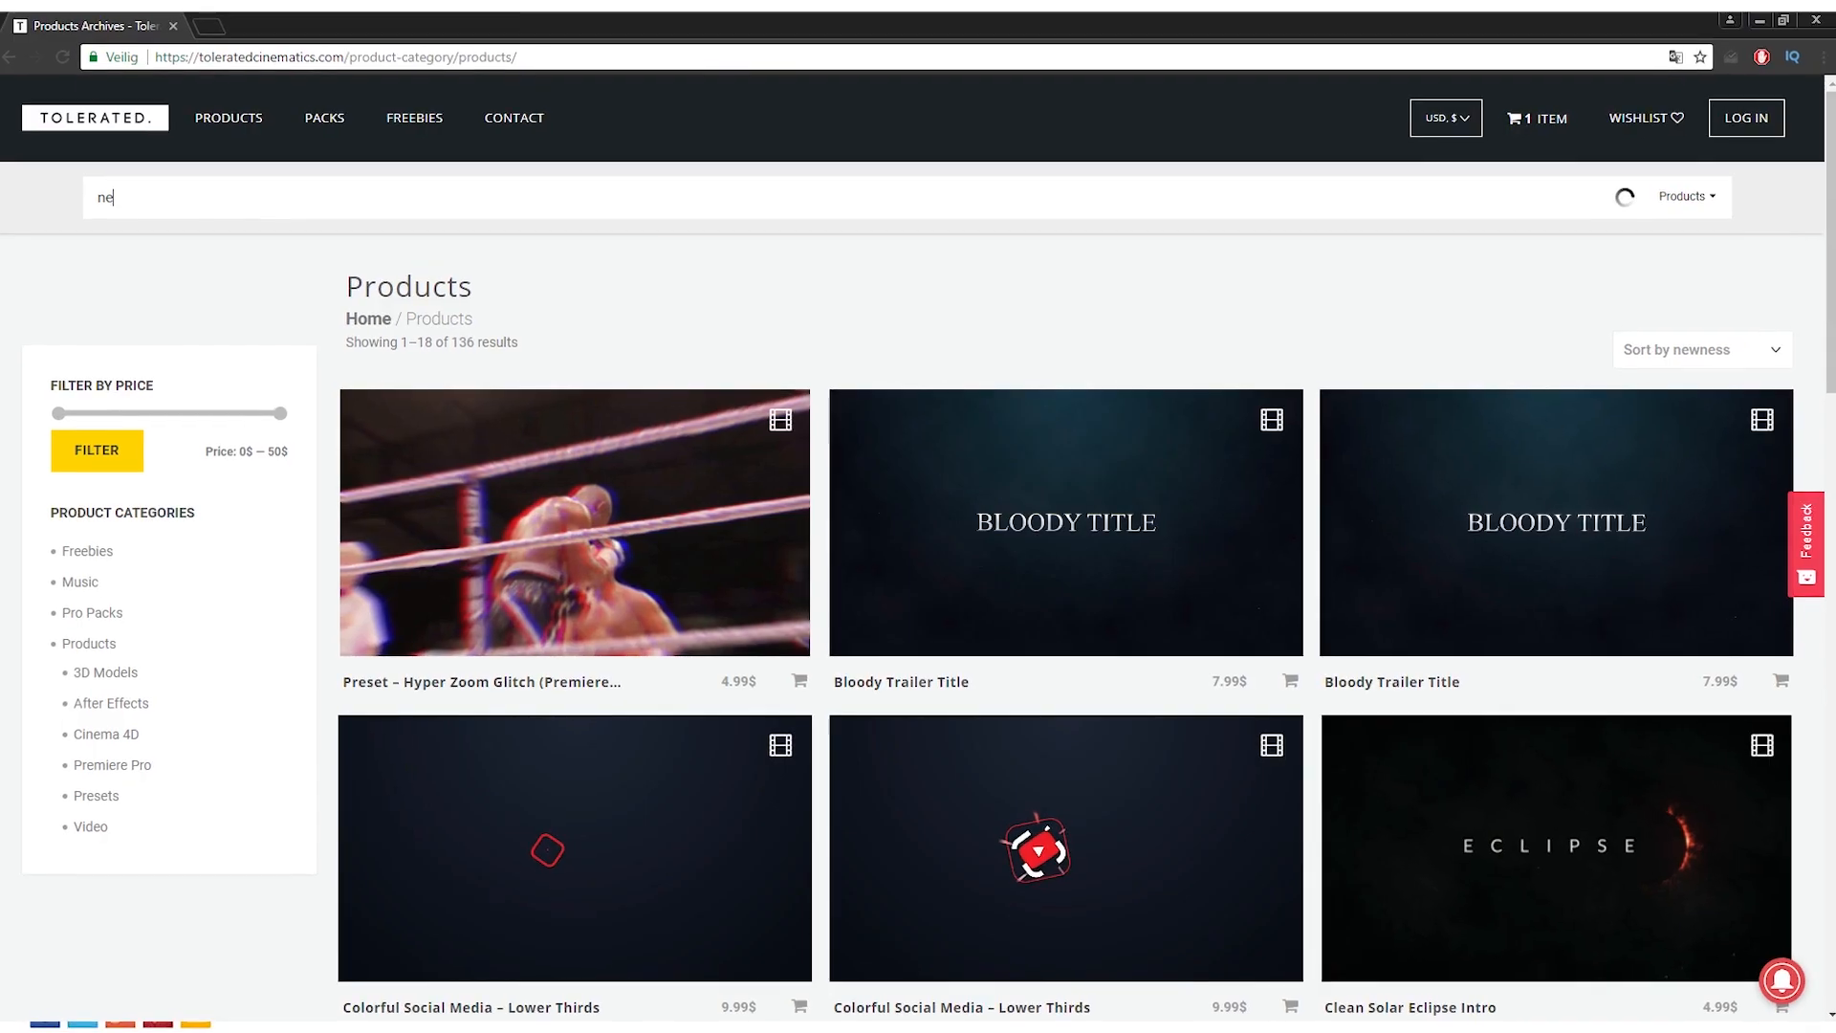
pyautogui.write('w yea')
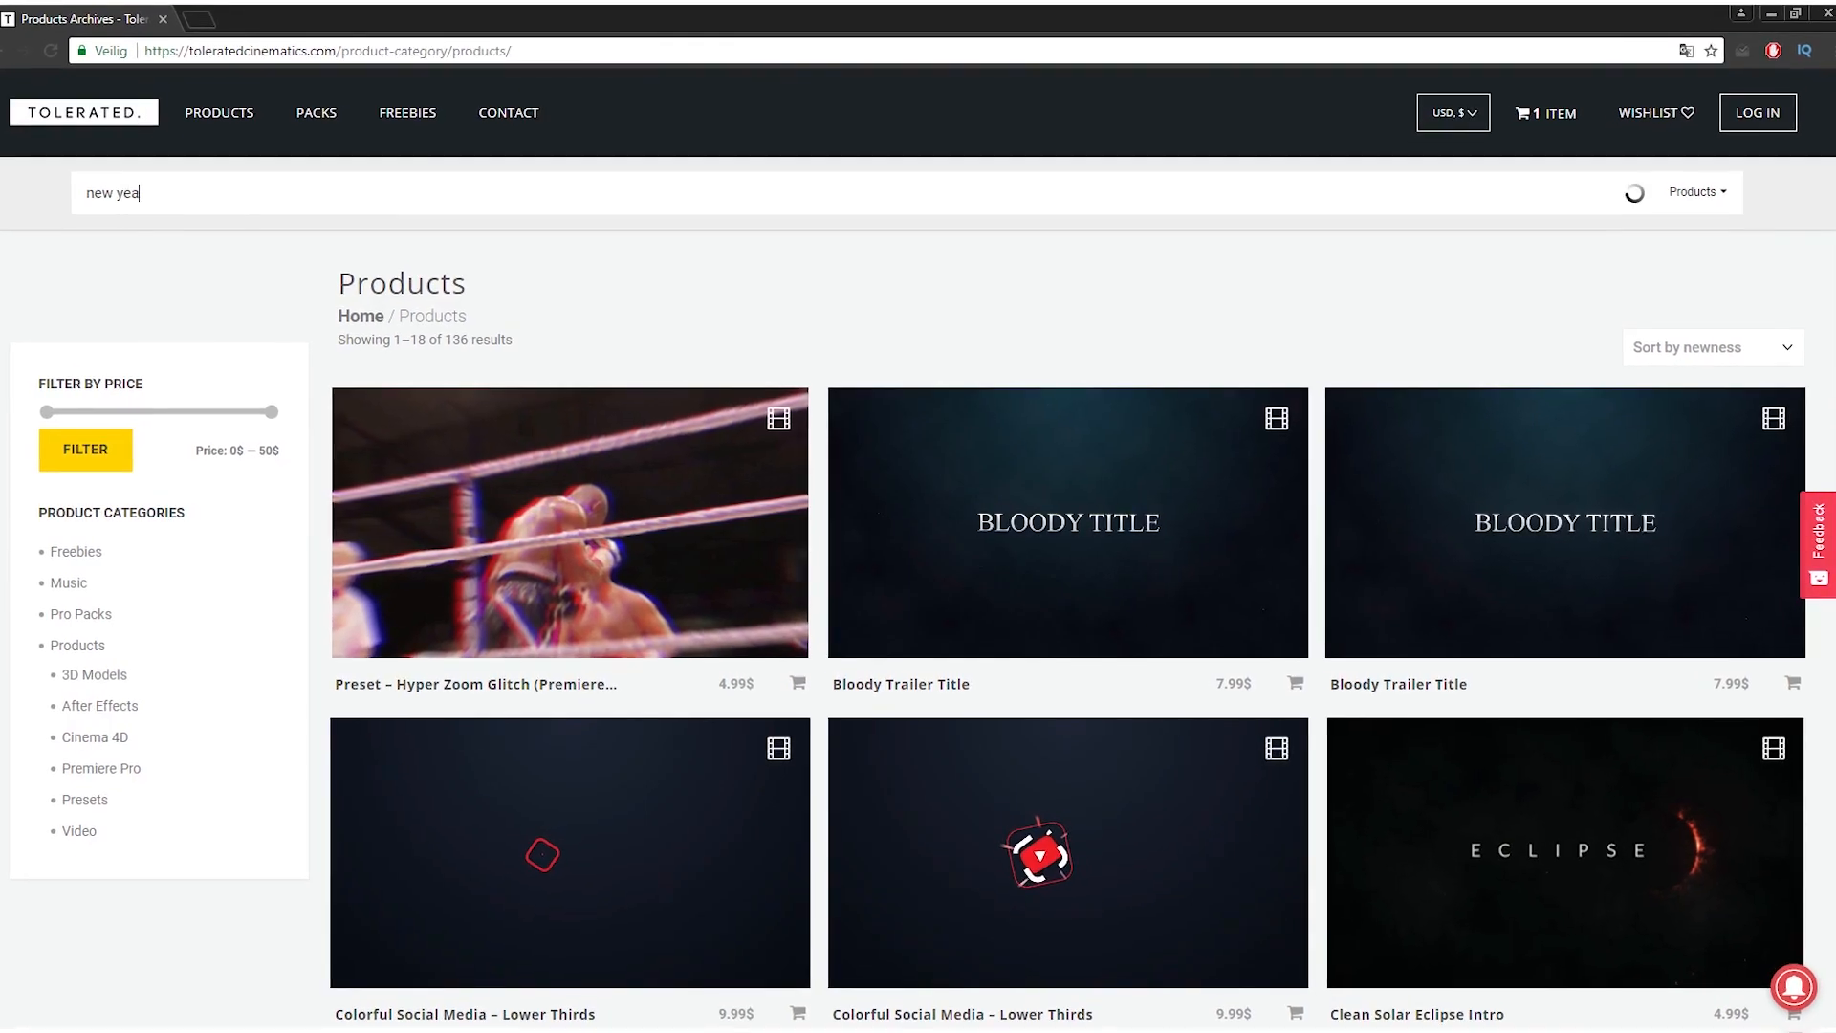
pyautogui.write('r')
pyautogui.press('Return')
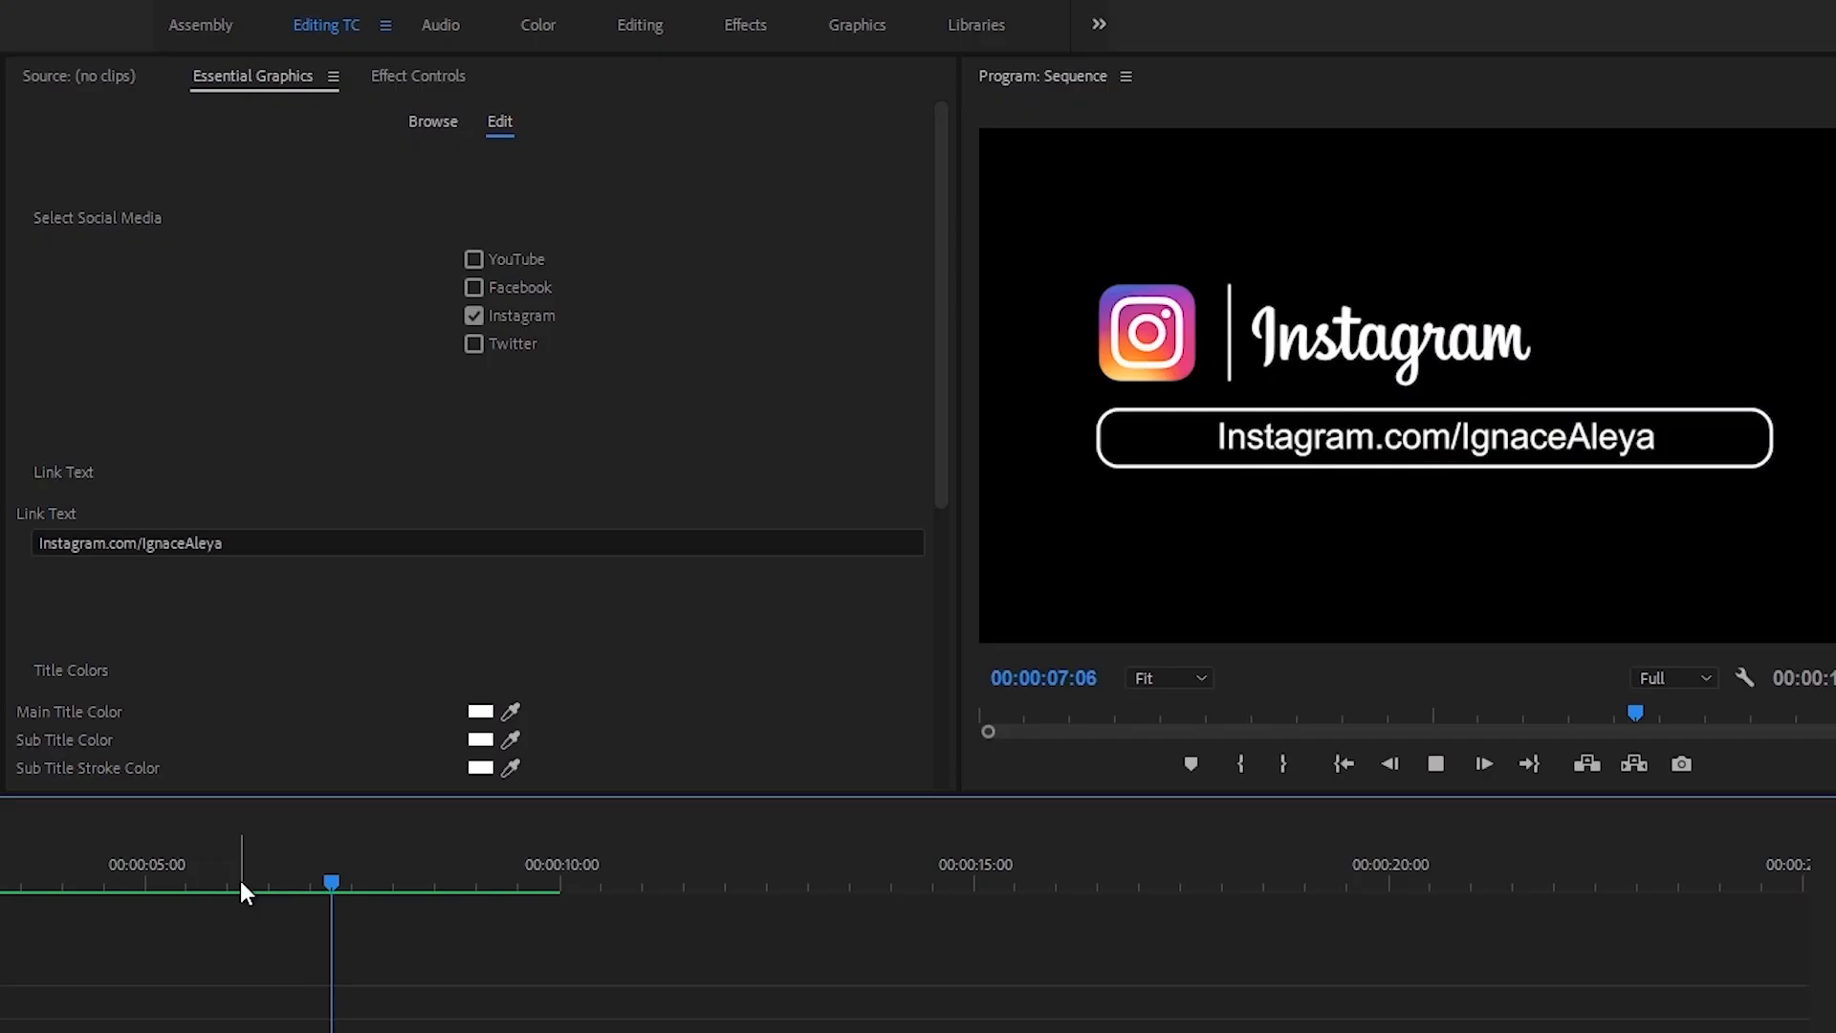
# Switch to Premiere Pro and toggle the Facebook option in the social media title template at an earlier point of the sequence.
pyautogui.click(239, 881)
pyautogui.click(474, 287)
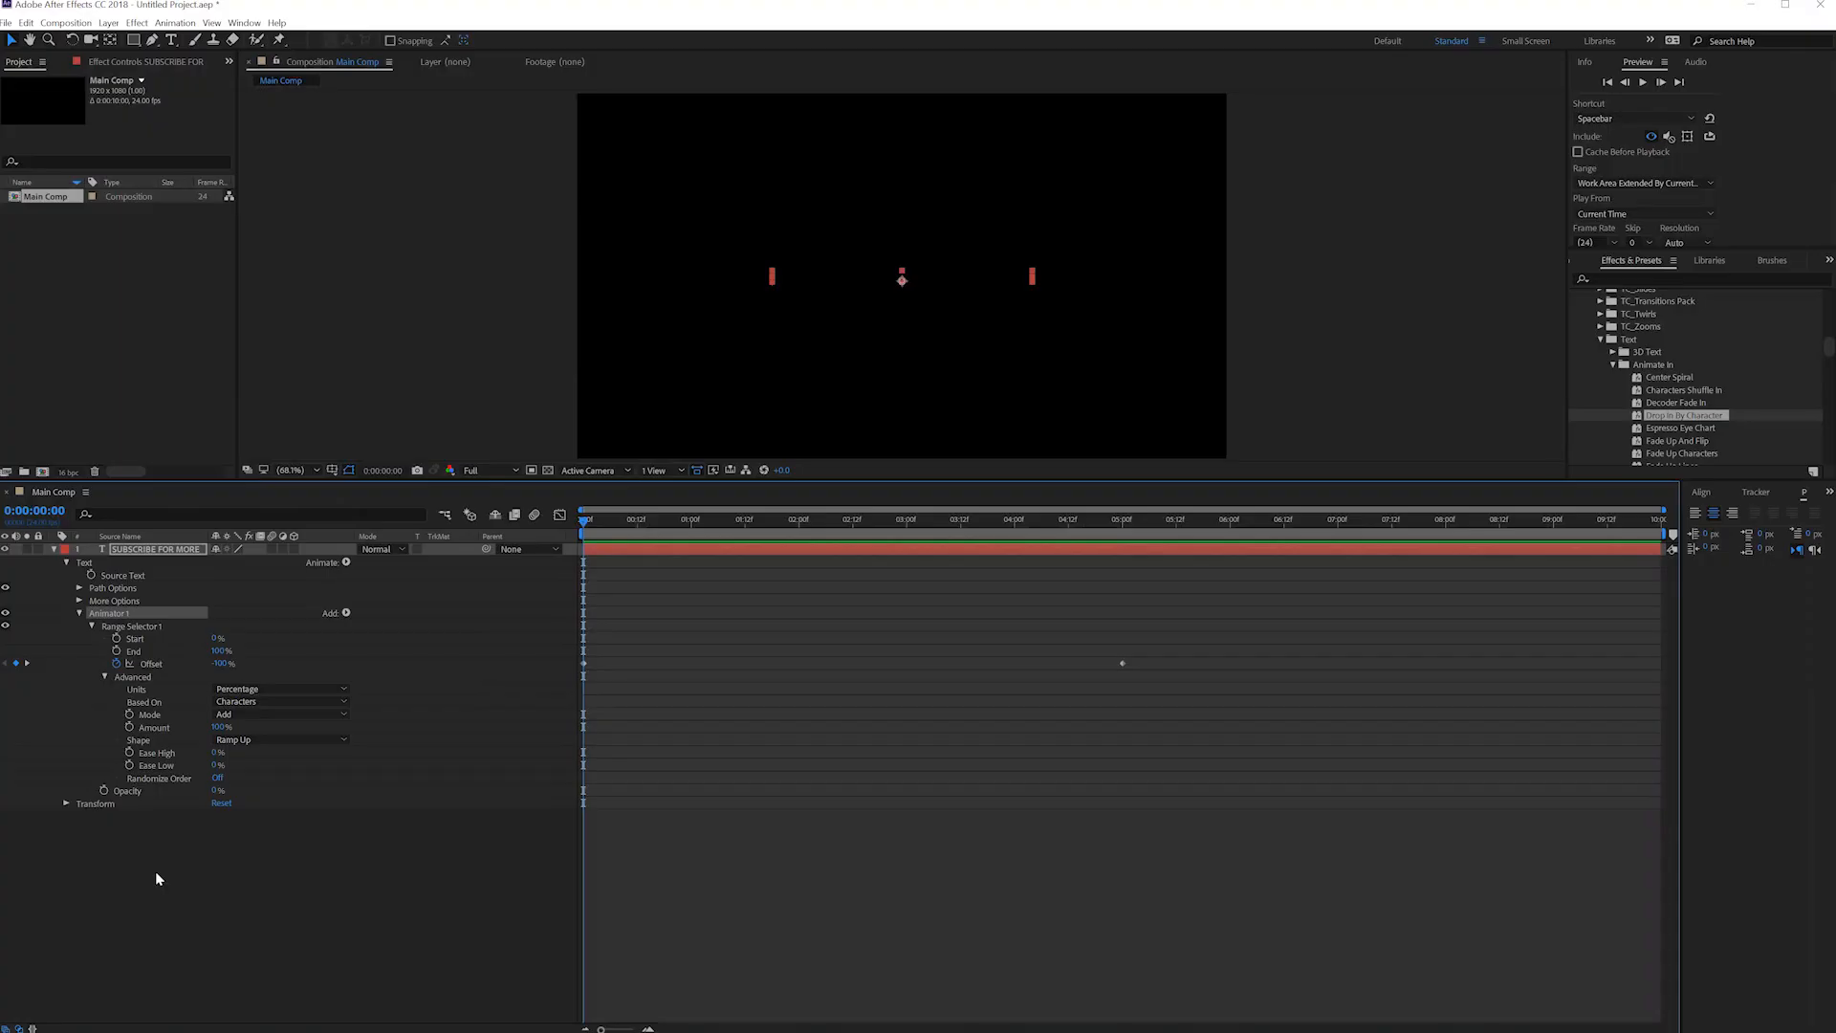
# Switch to After Effects and add a separate Tracking animator to the SUBSCRIBE FOR MORE text layer.
pyautogui.click(346, 613)
pyautogui.click(121, 612)
pyautogui.click(153, 551)
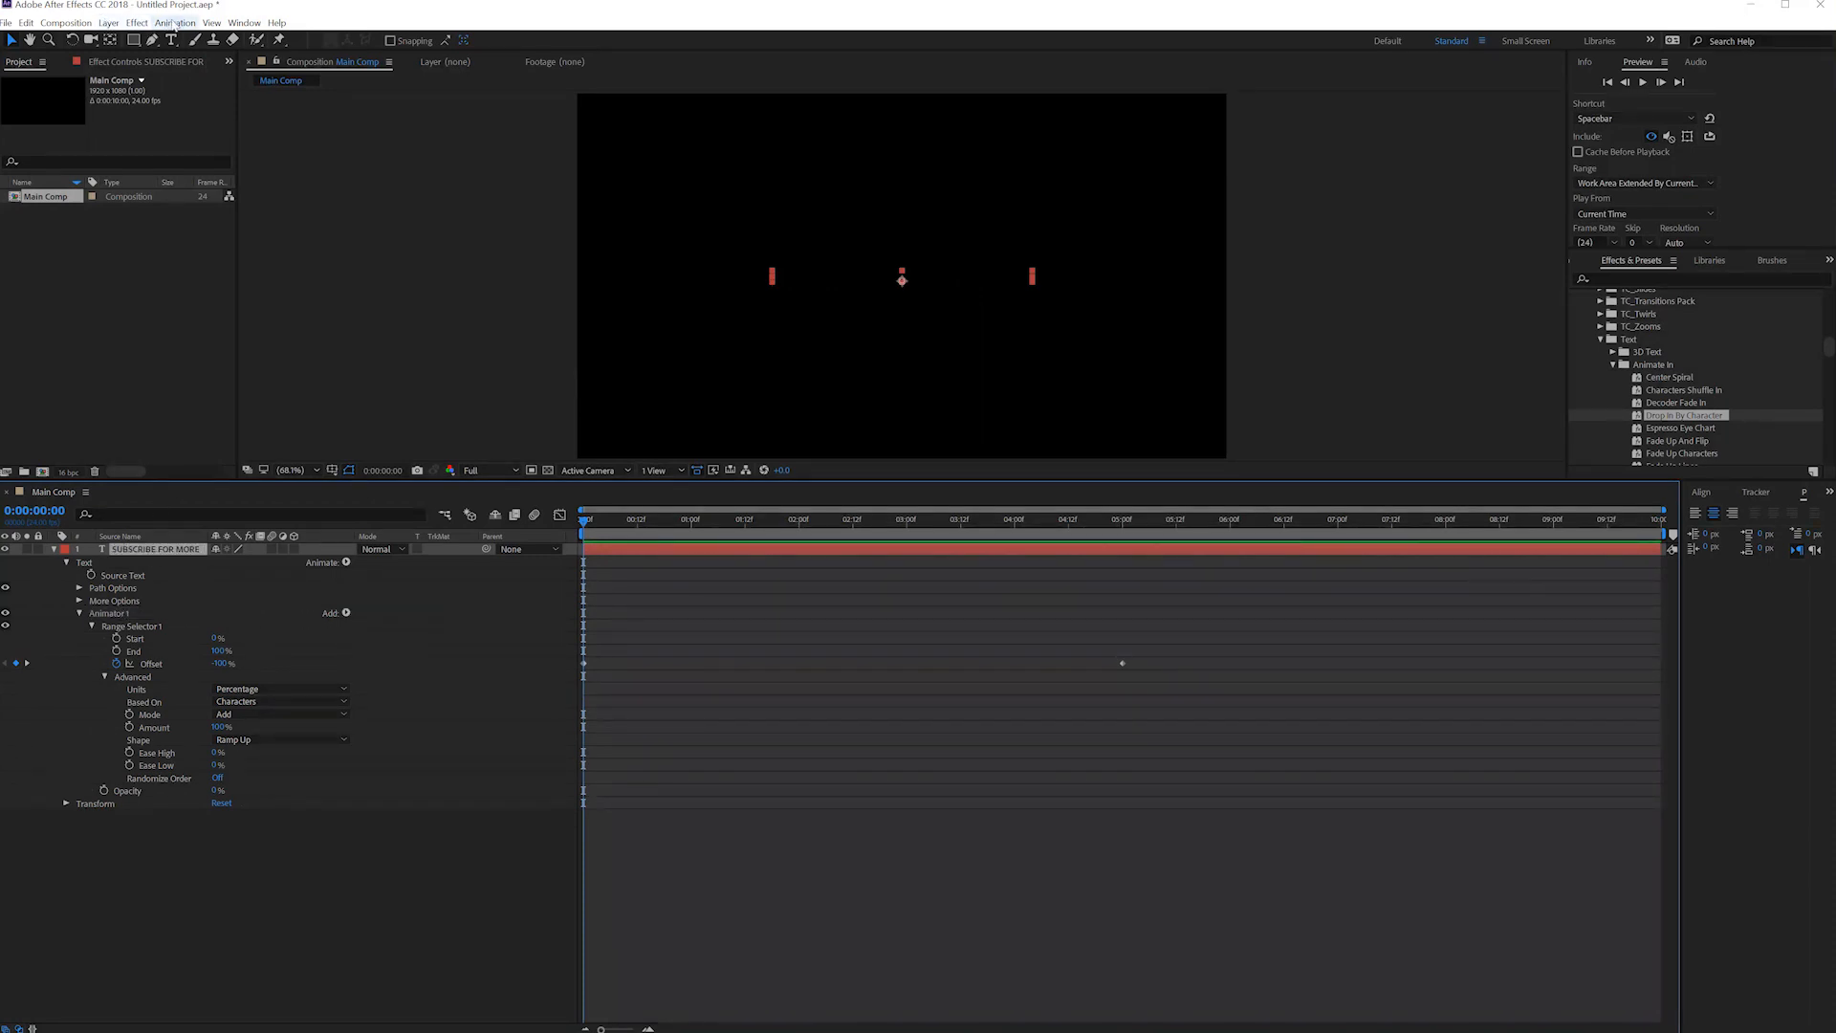
pyautogui.click(174, 23)
pyautogui.moveTo(115, 184)
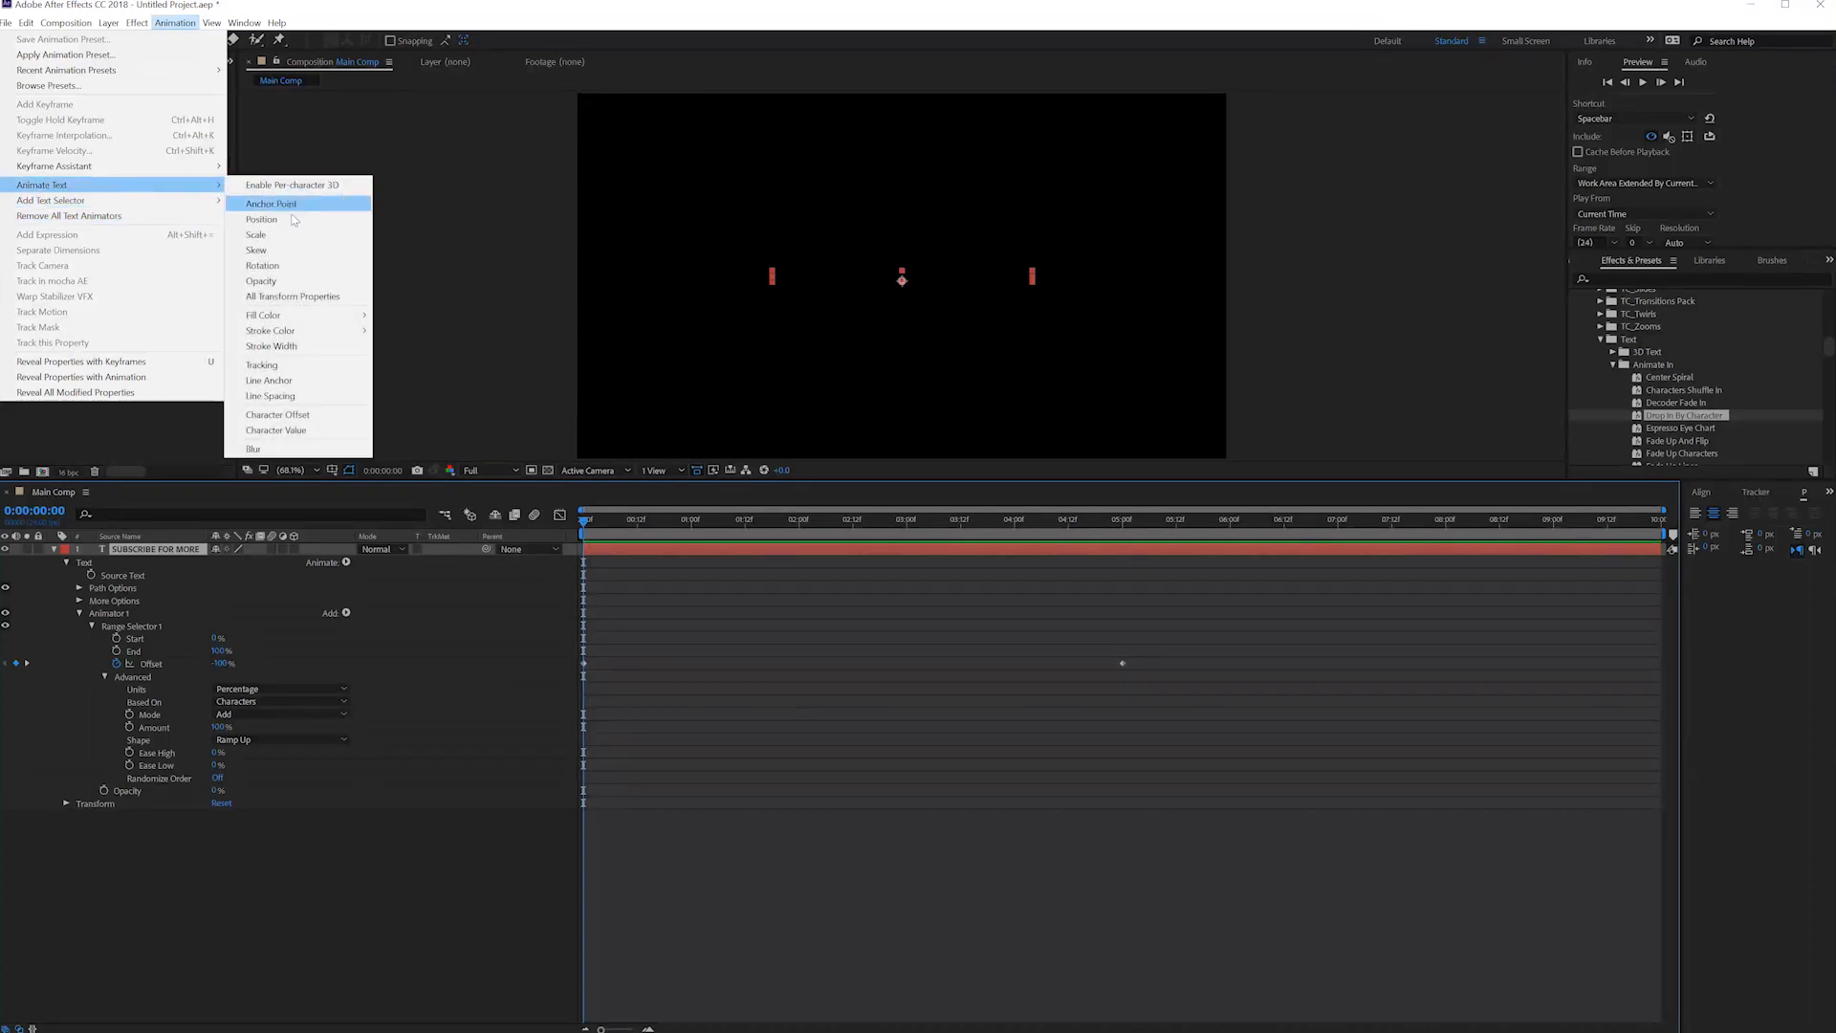
pyautogui.click(289, 366)
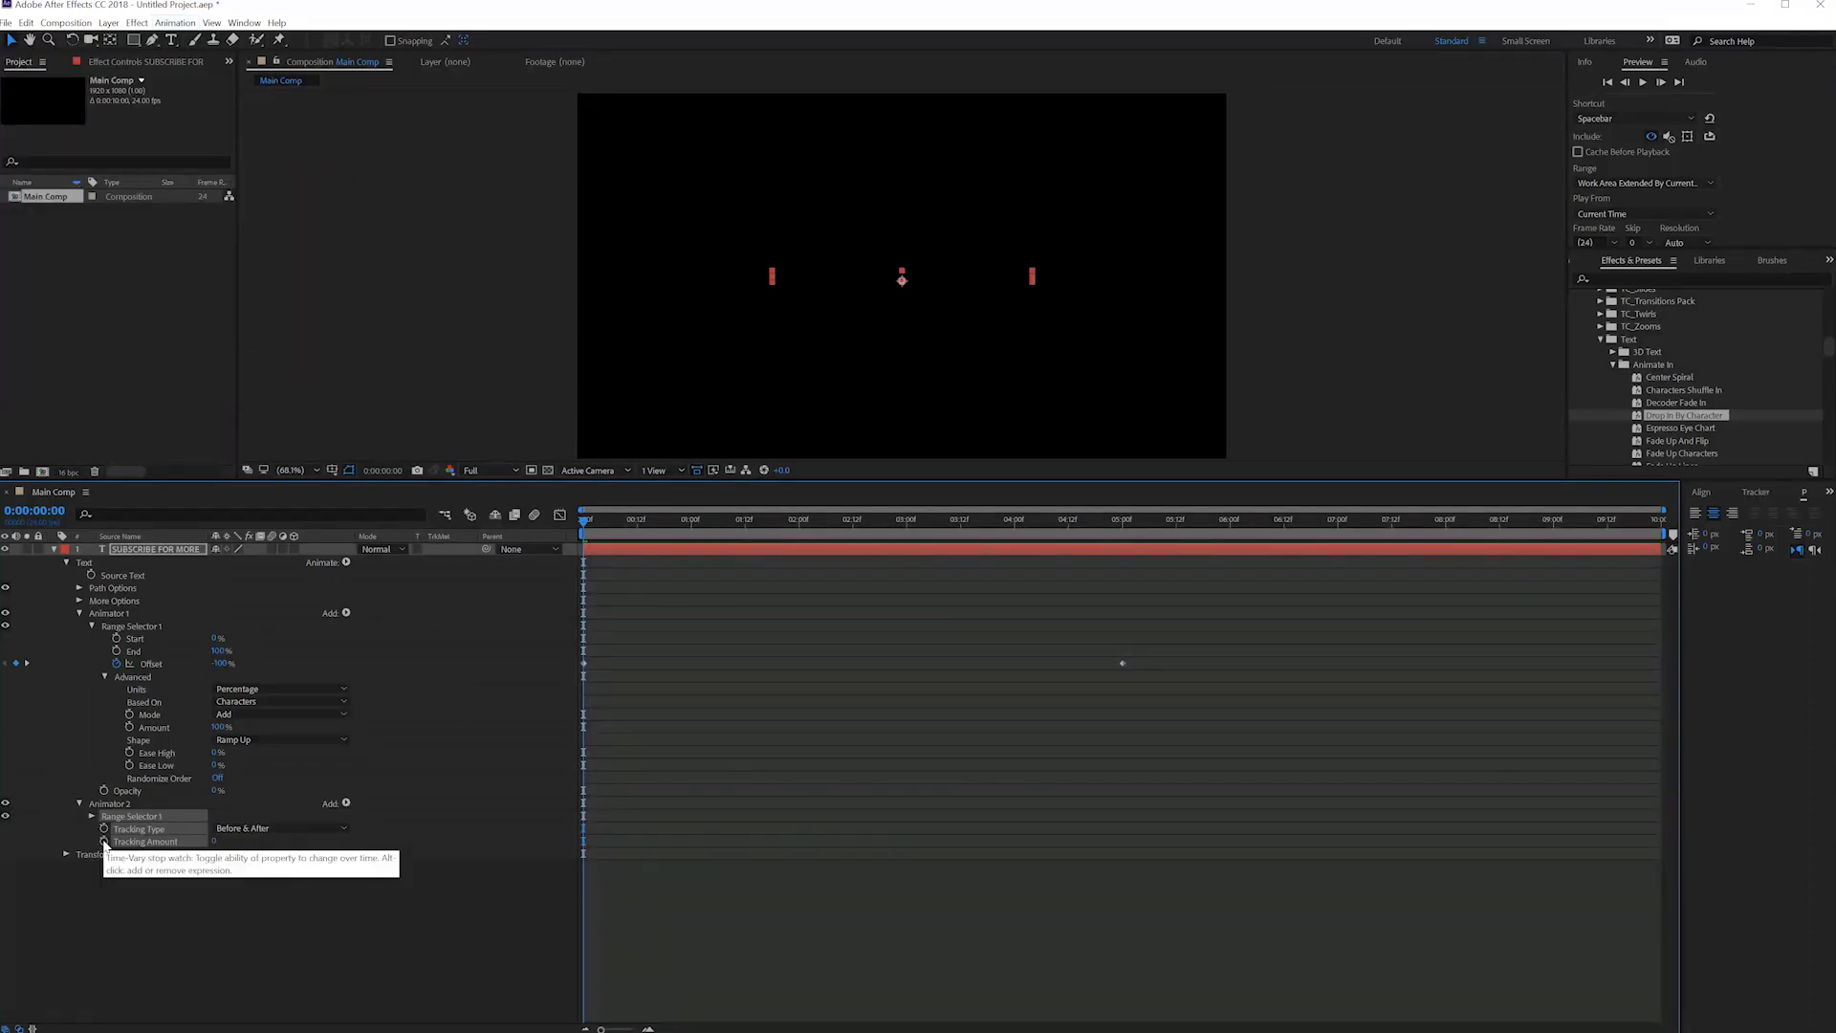
# Keyframe Animator 2's tracking at 0:00:00:00, increase the Tracking Amount slightly at 0:00:09:23, and scrub through the result.
pyautogui.click(104, 828)
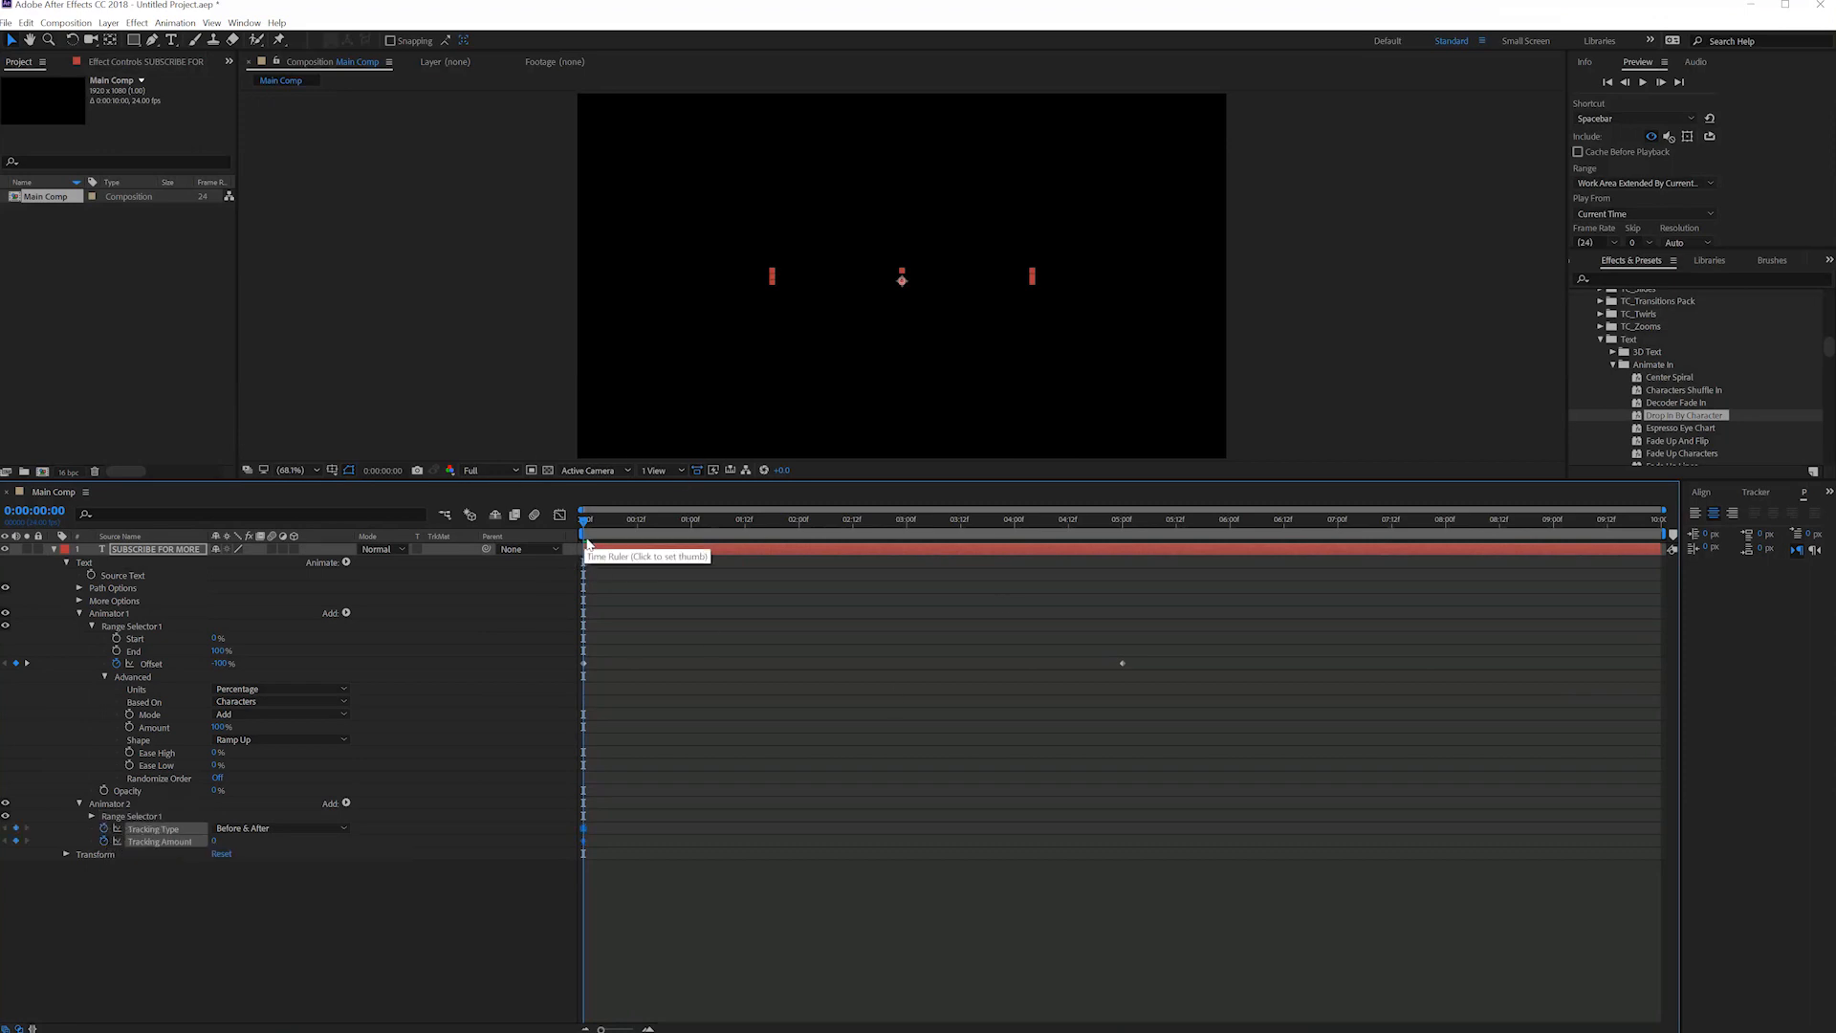
pyautogui.moveTo(599, 524); pyautogui.dragTo(1721, 525)
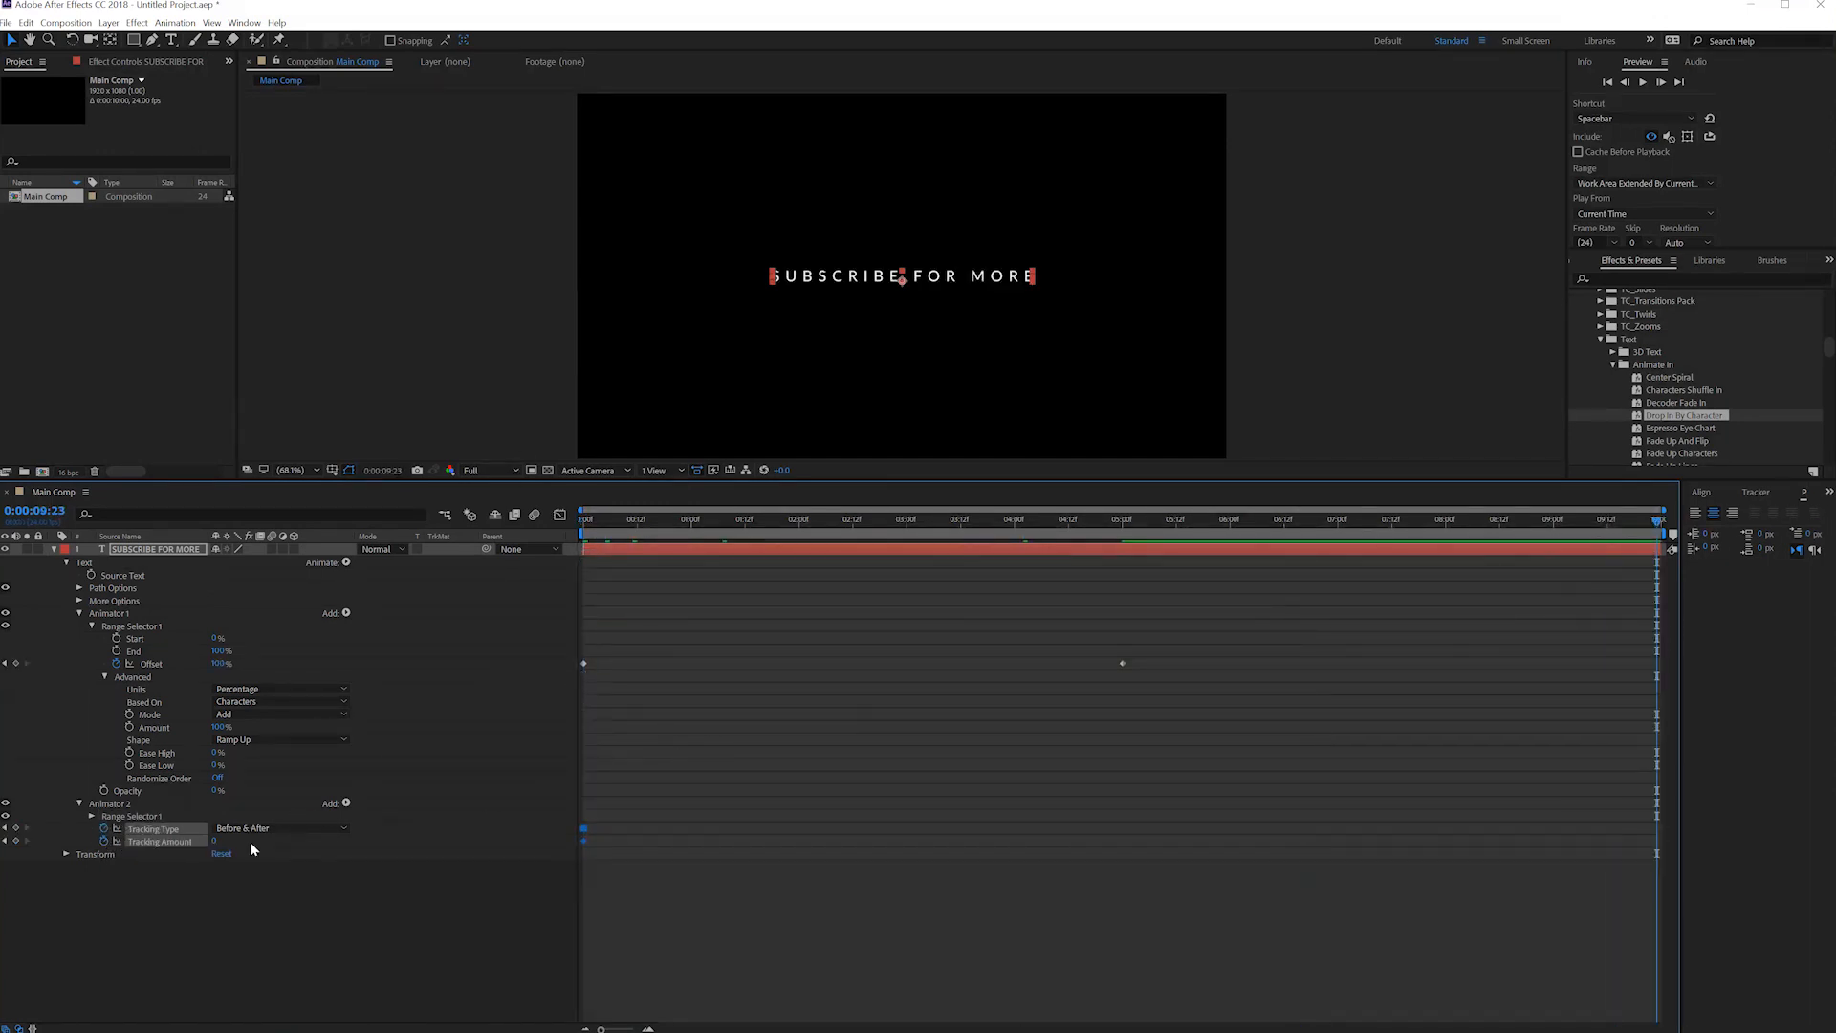
pyautogui.moveTo(214, 840)
pyautogui.mouseDown()
pyautogui.moveTo(270, 843)
pyautogui.moveTo(210, 849)
pyautogui.mouseUp()
pyautogui.moveTo(816, 521); pyautogui.dragTo(1657, 592)
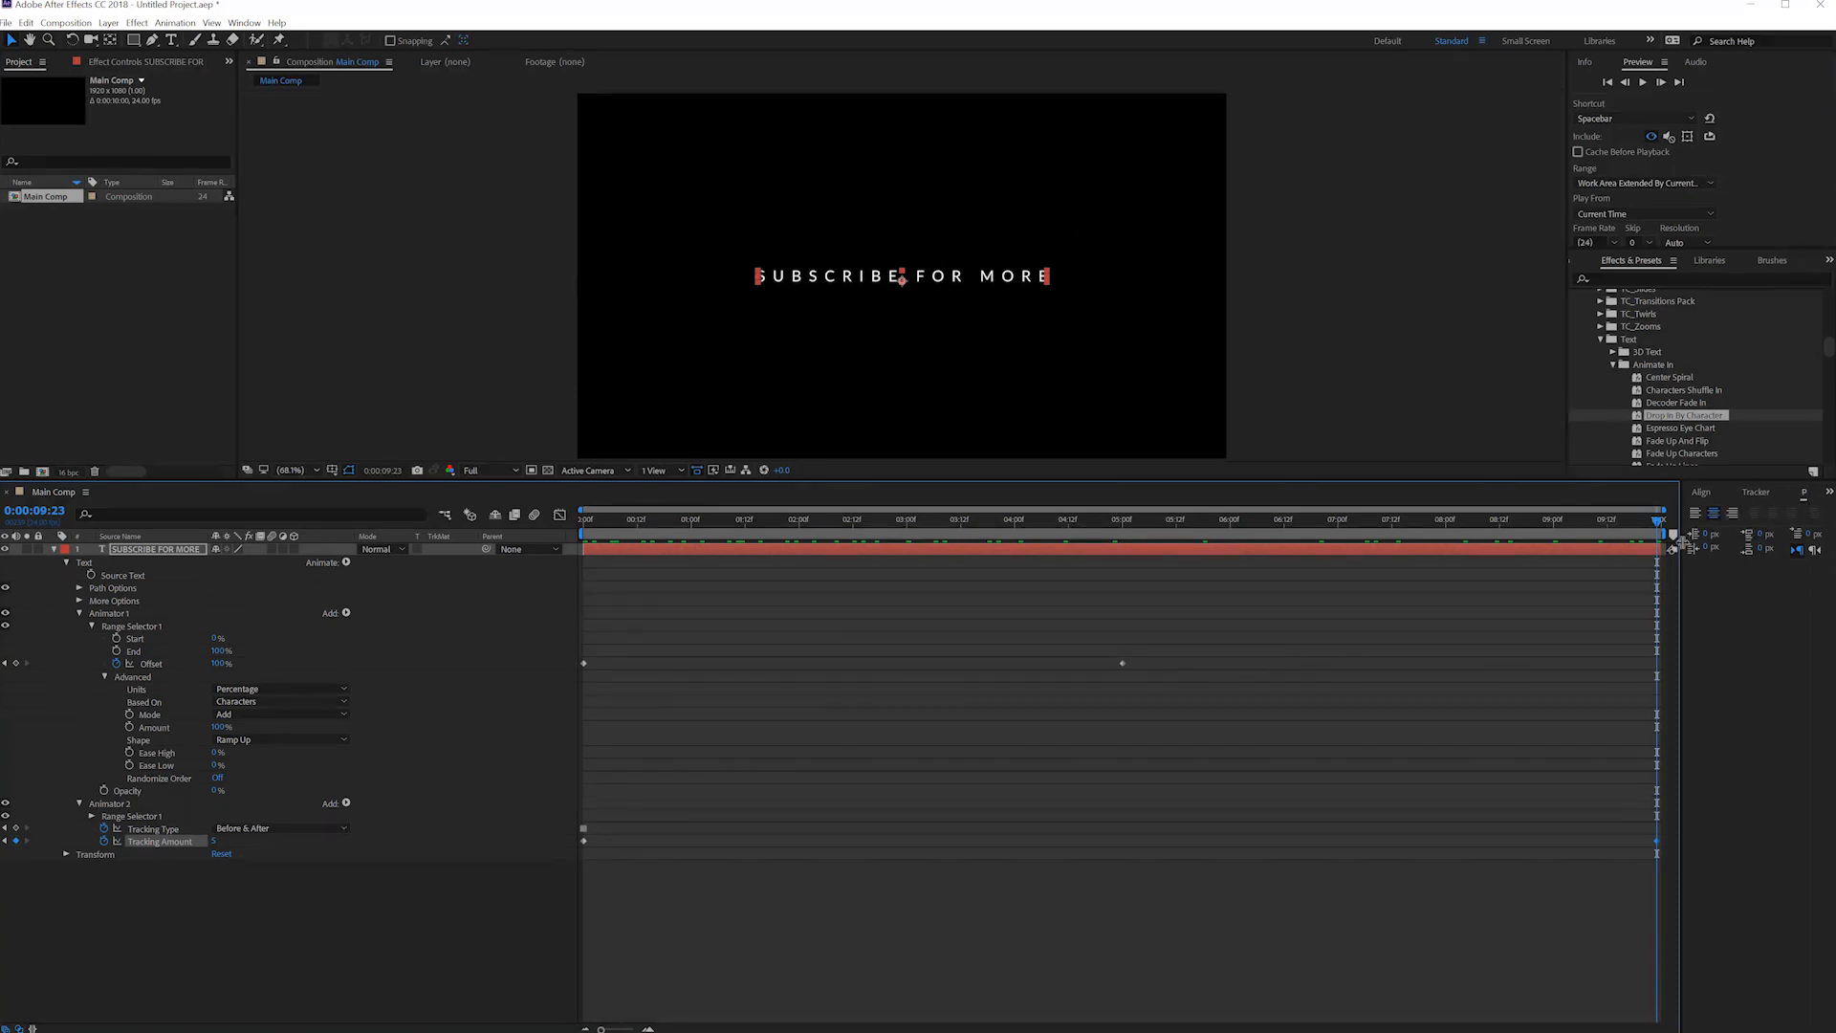
# Center-align the text's paragraph and preview the combined fade and tracking animation.
pyautogui.moveTo(1680, 541); pyautogui.dragTo(1571, 541)
pyautogui.click(1612, 515)
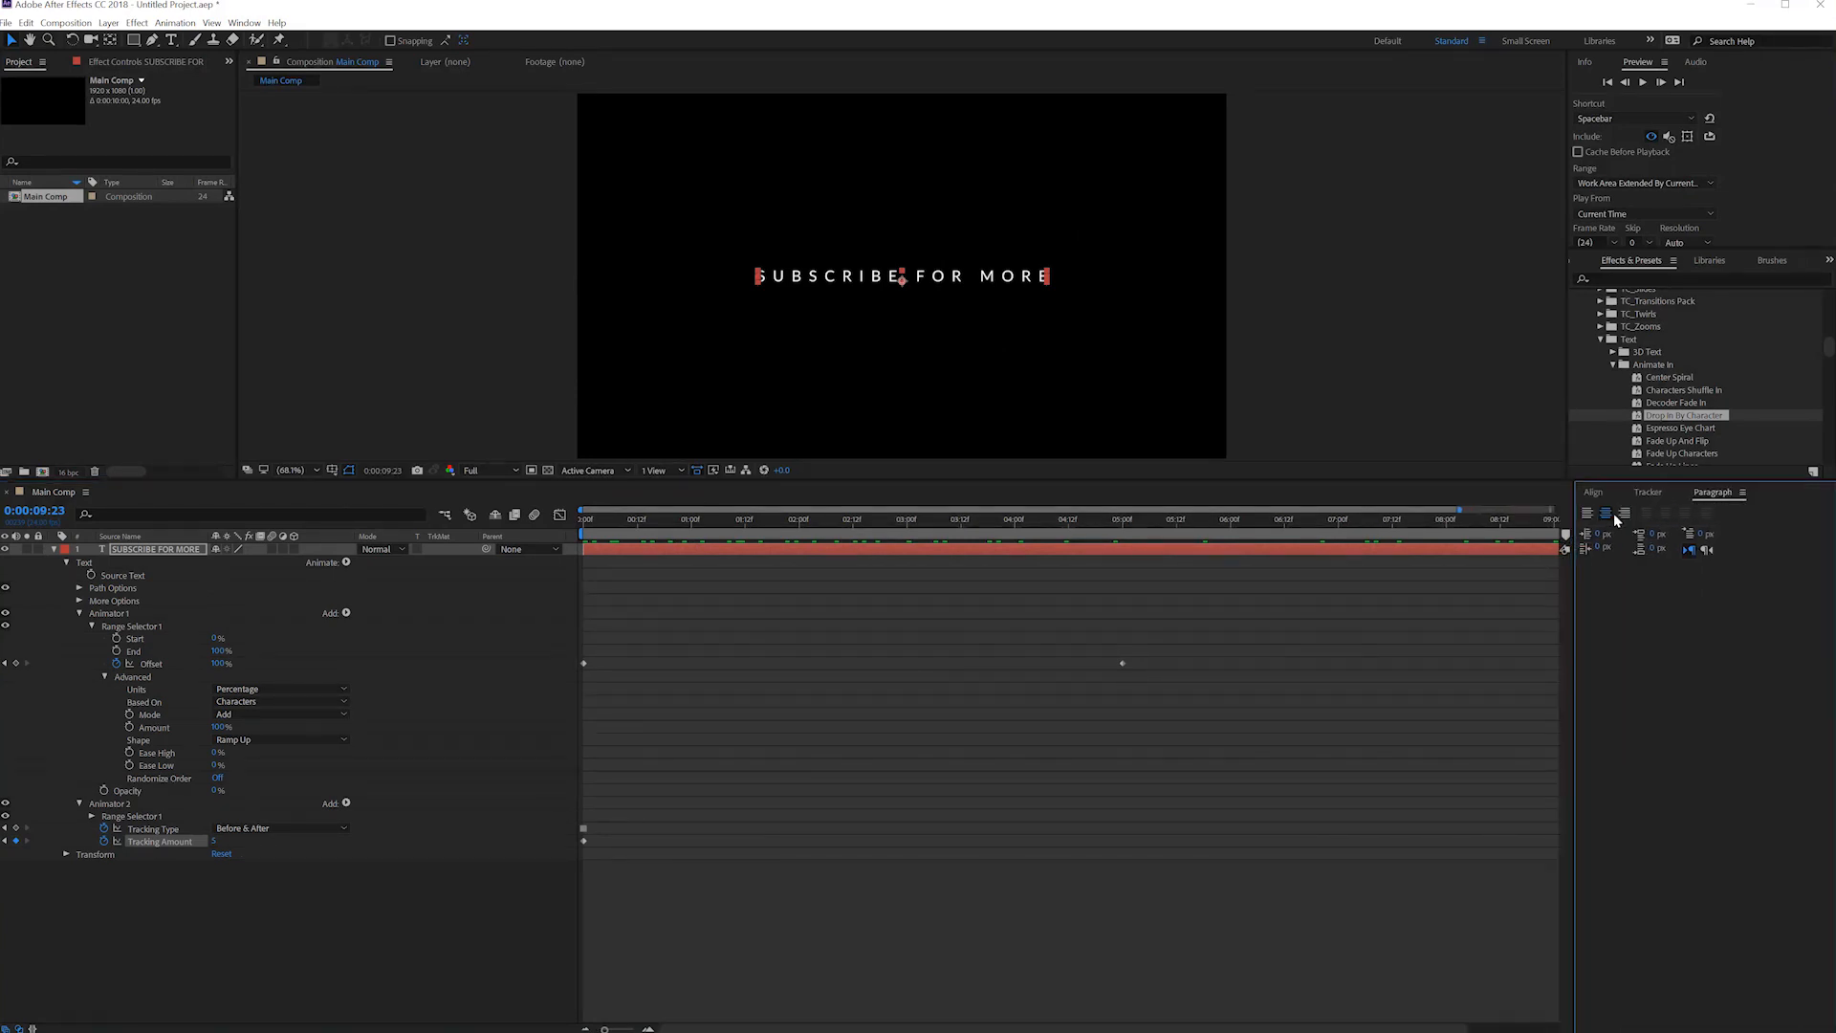
pyautogui.click(1607, 514)
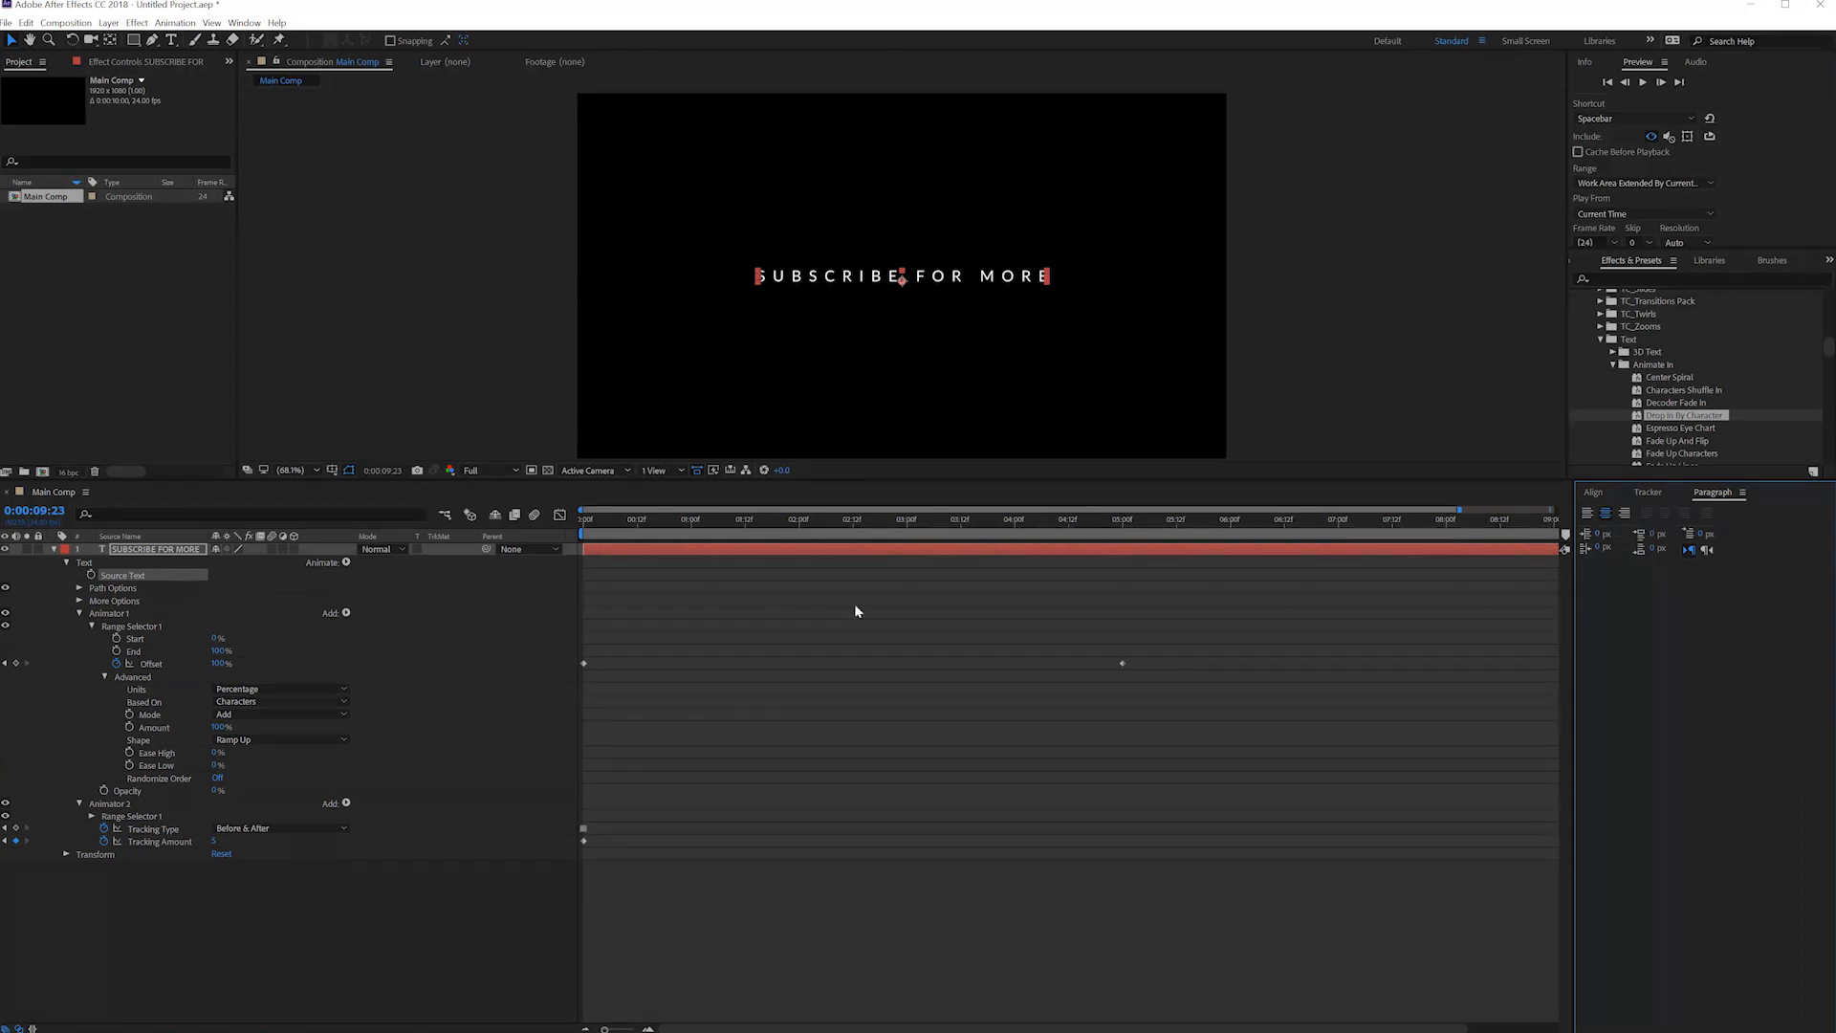
pyautogui.press('space')
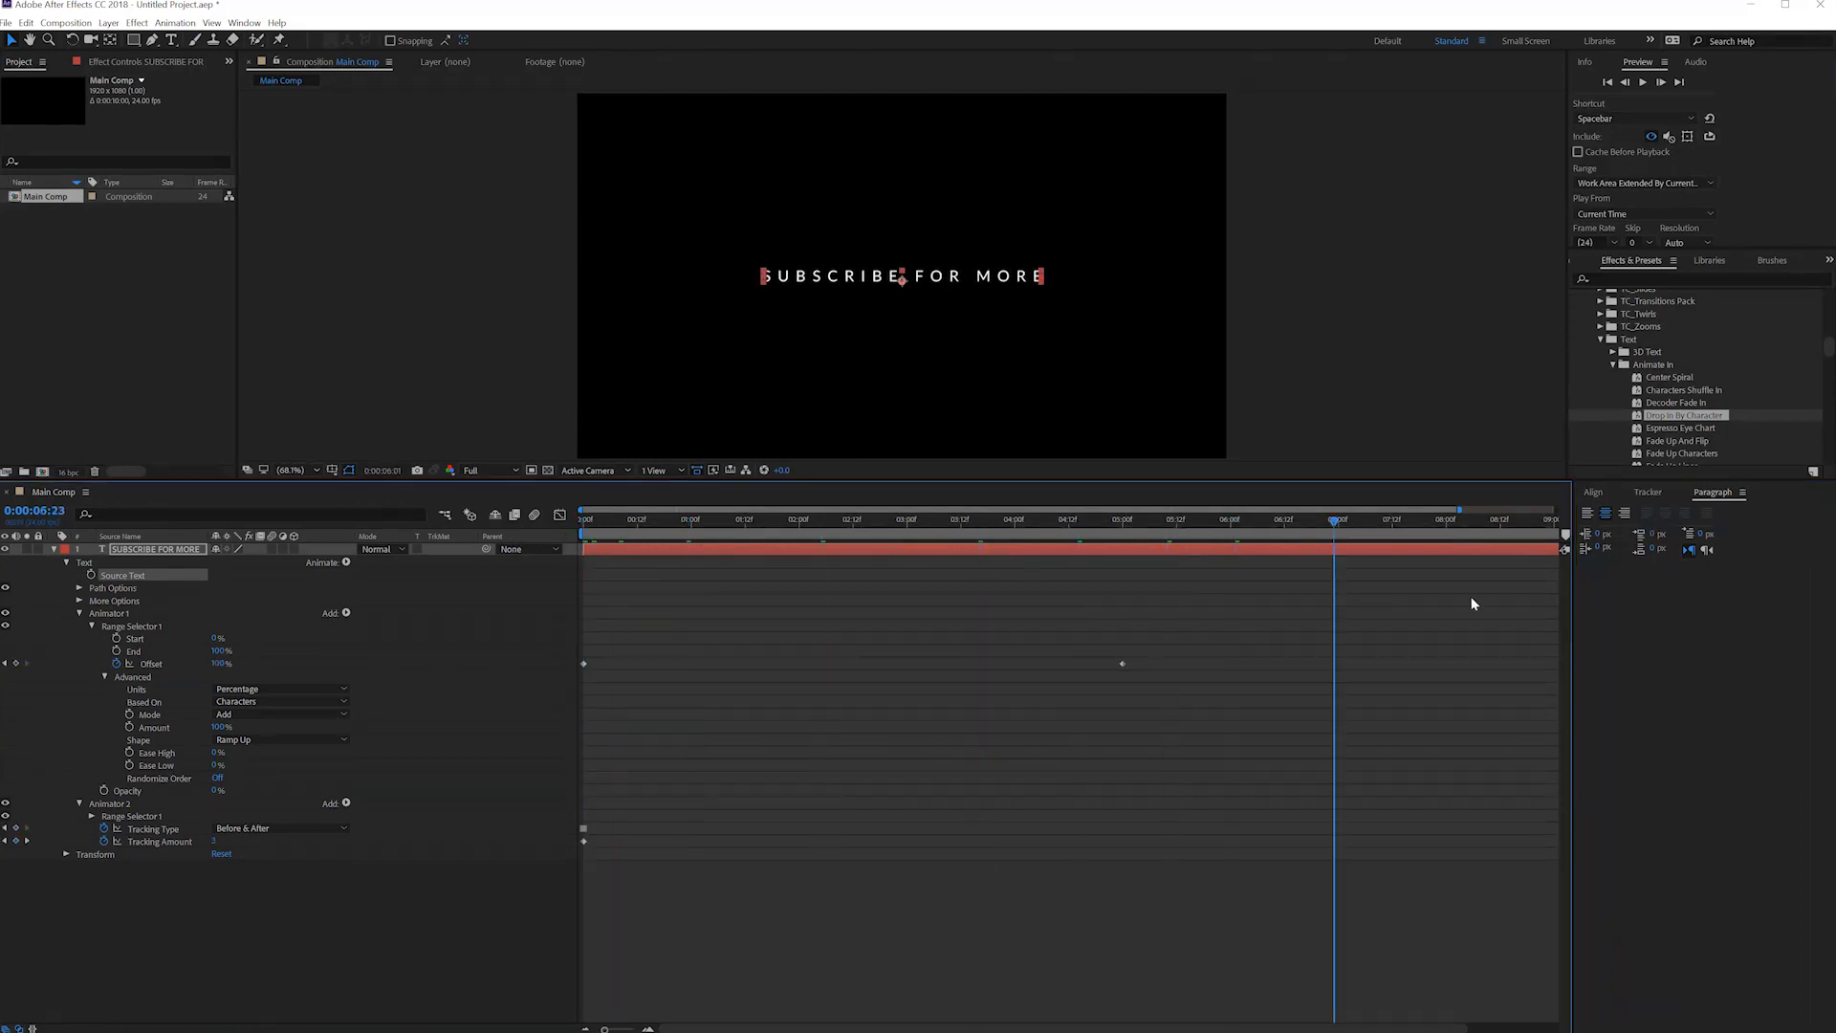
pyautogui.press('space')
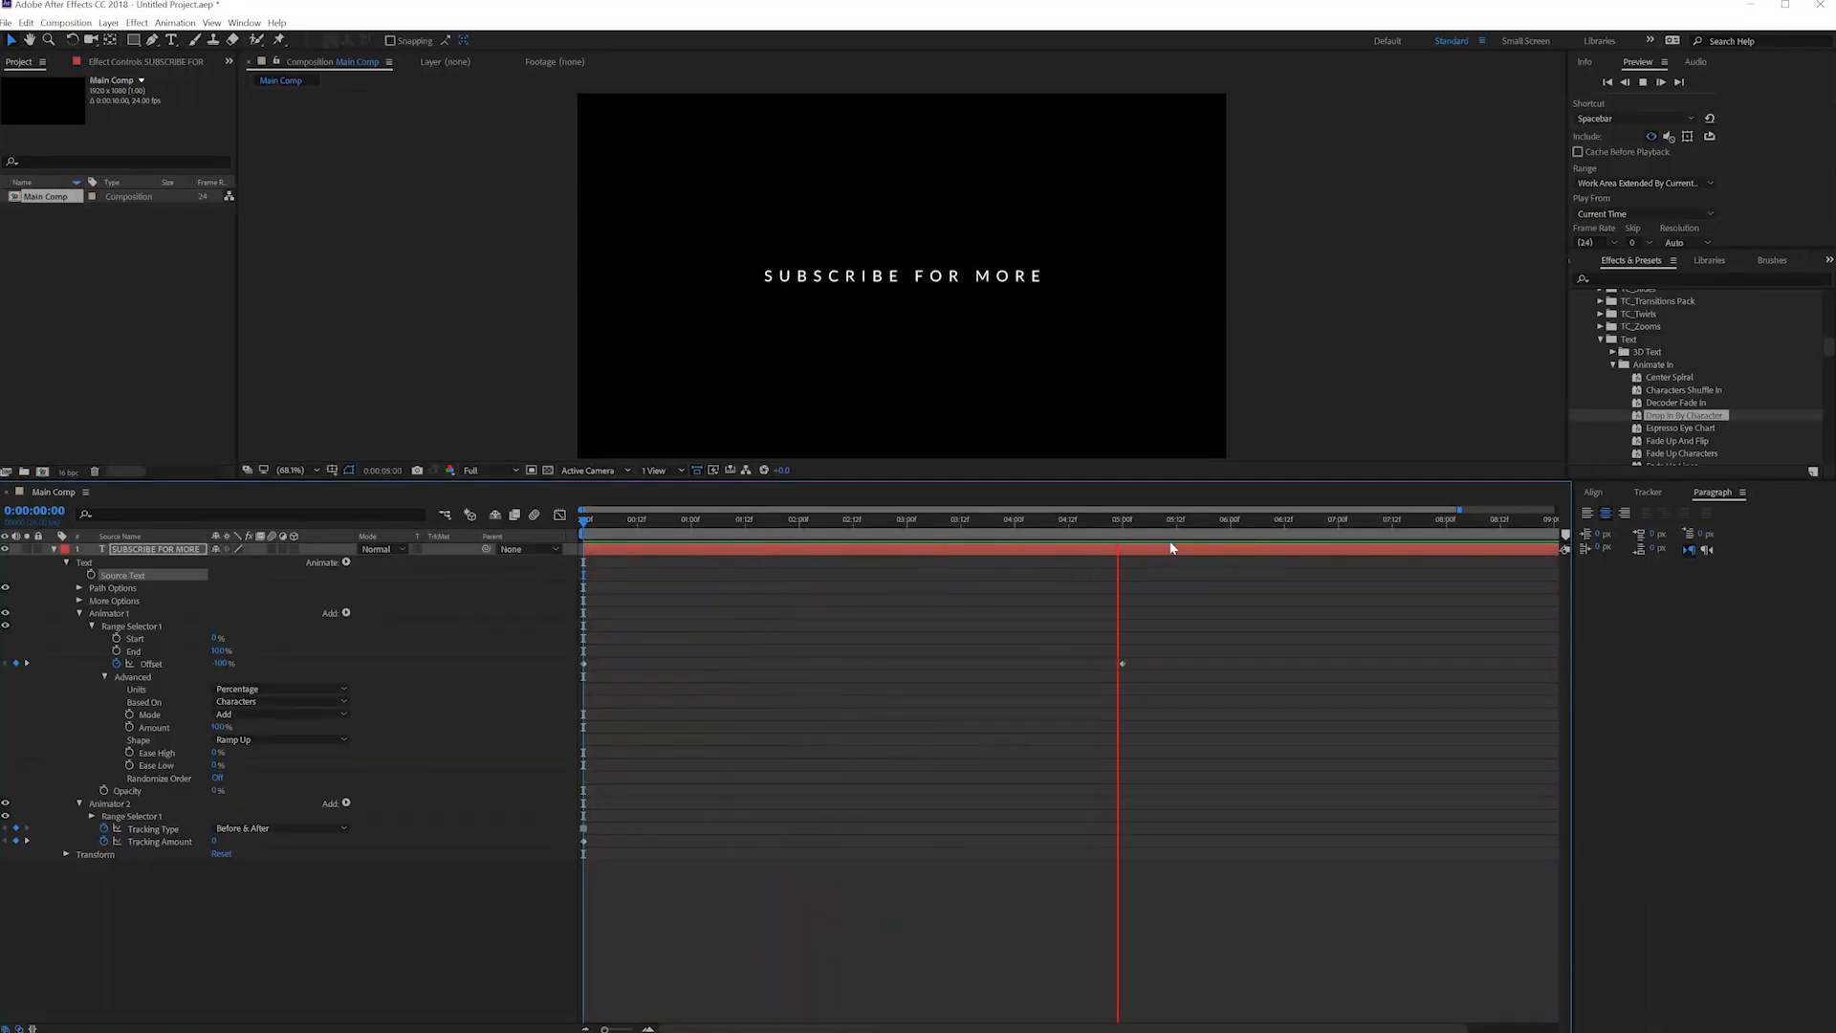
pyautogui.press('space')
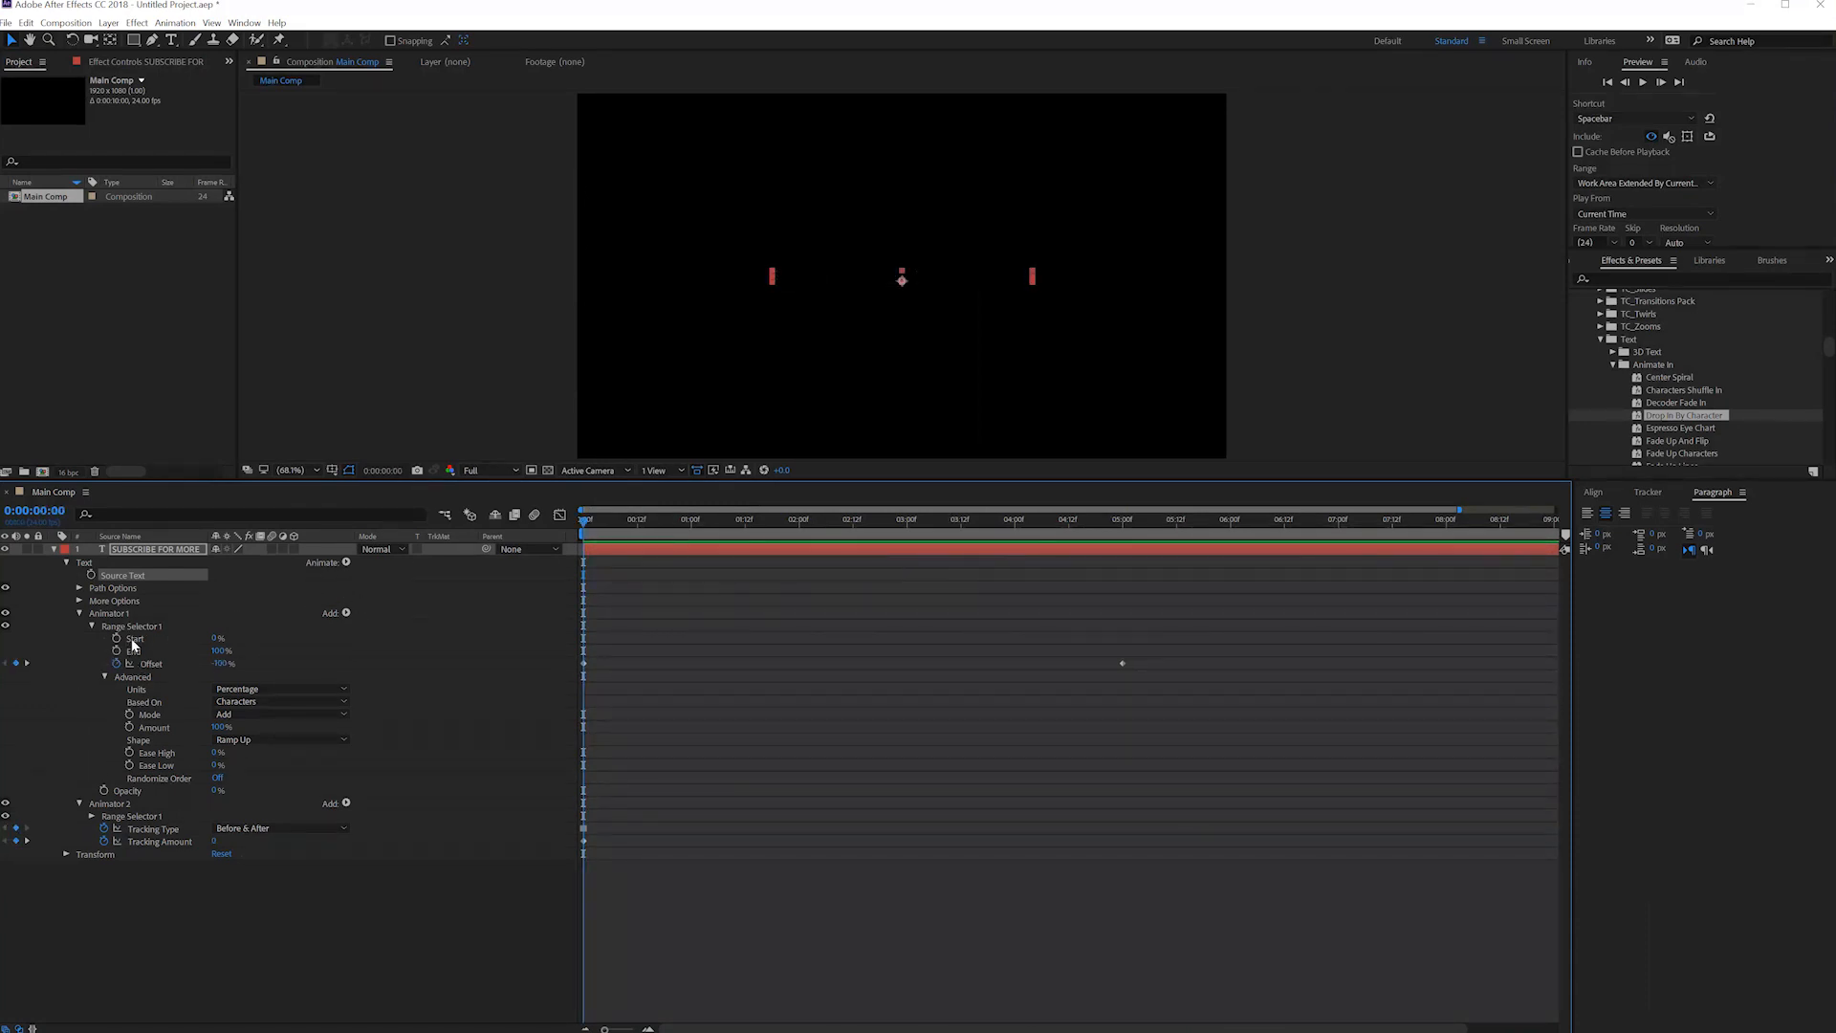
pyautogui.click(120, 616)
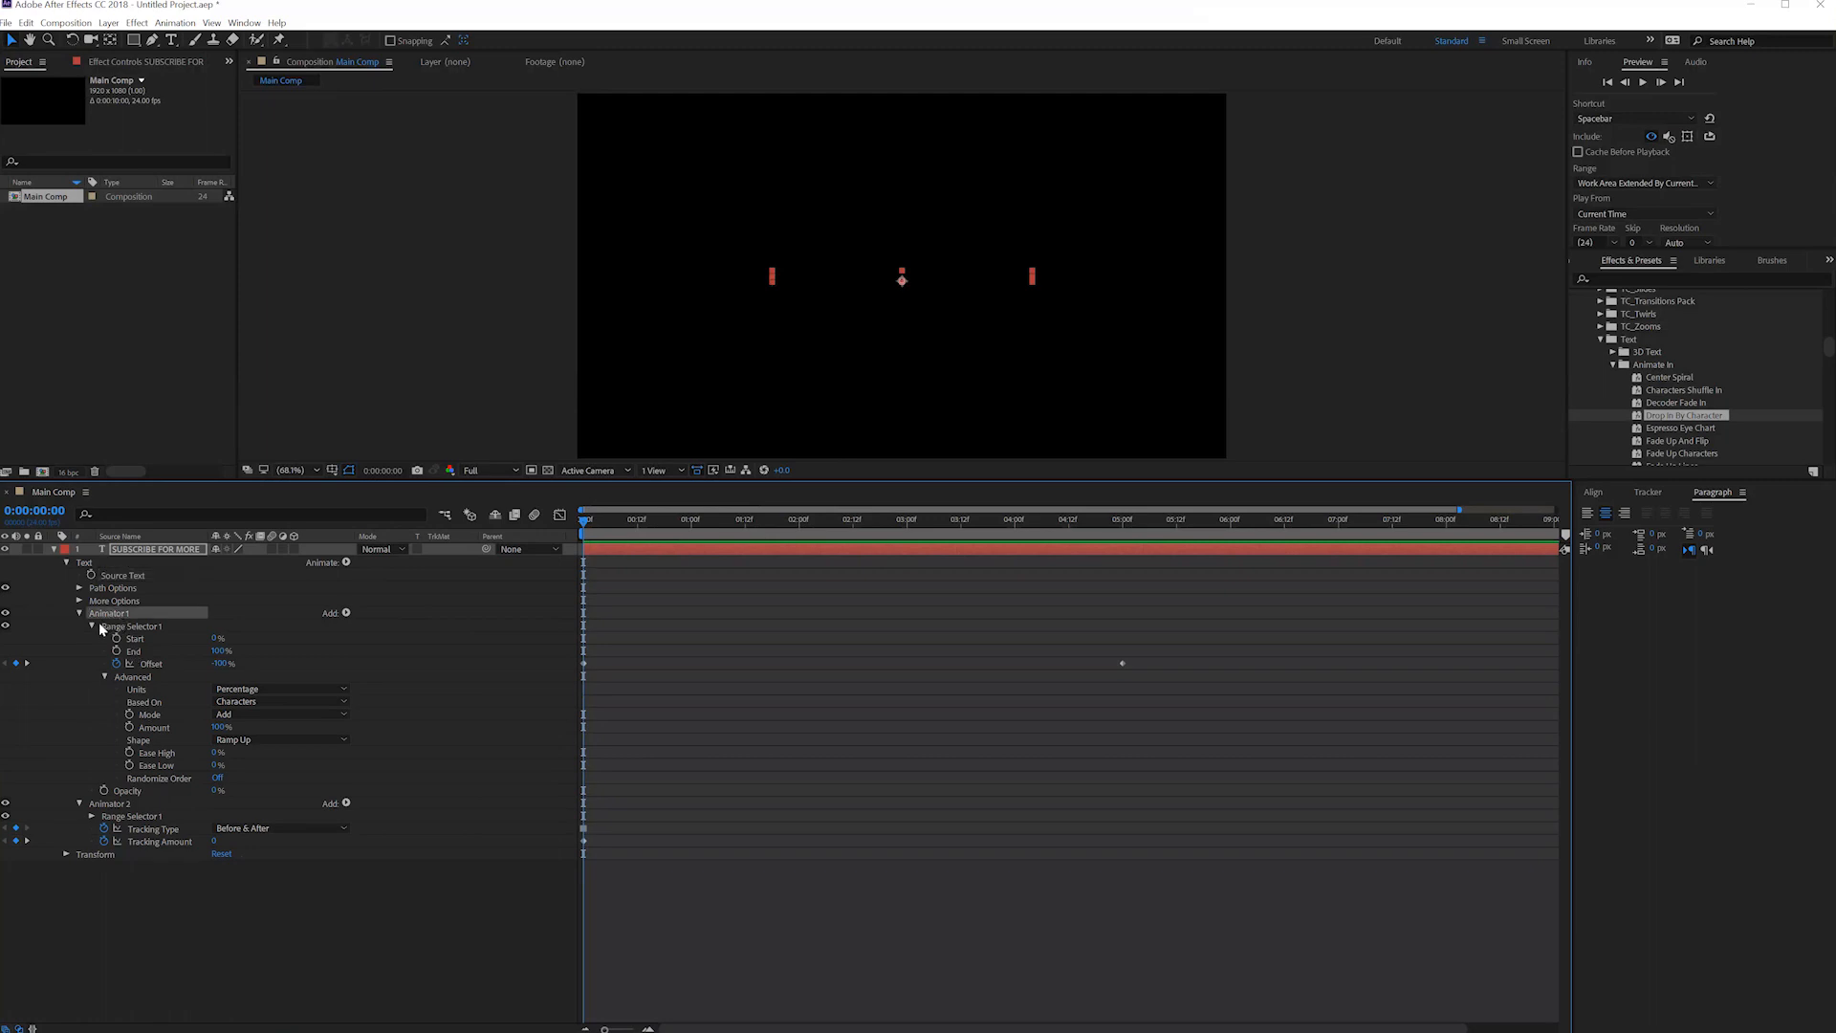
pyautogui.click(107, 806)
pyautogui.click(121, 614)
pyautogui.click(110, 806)
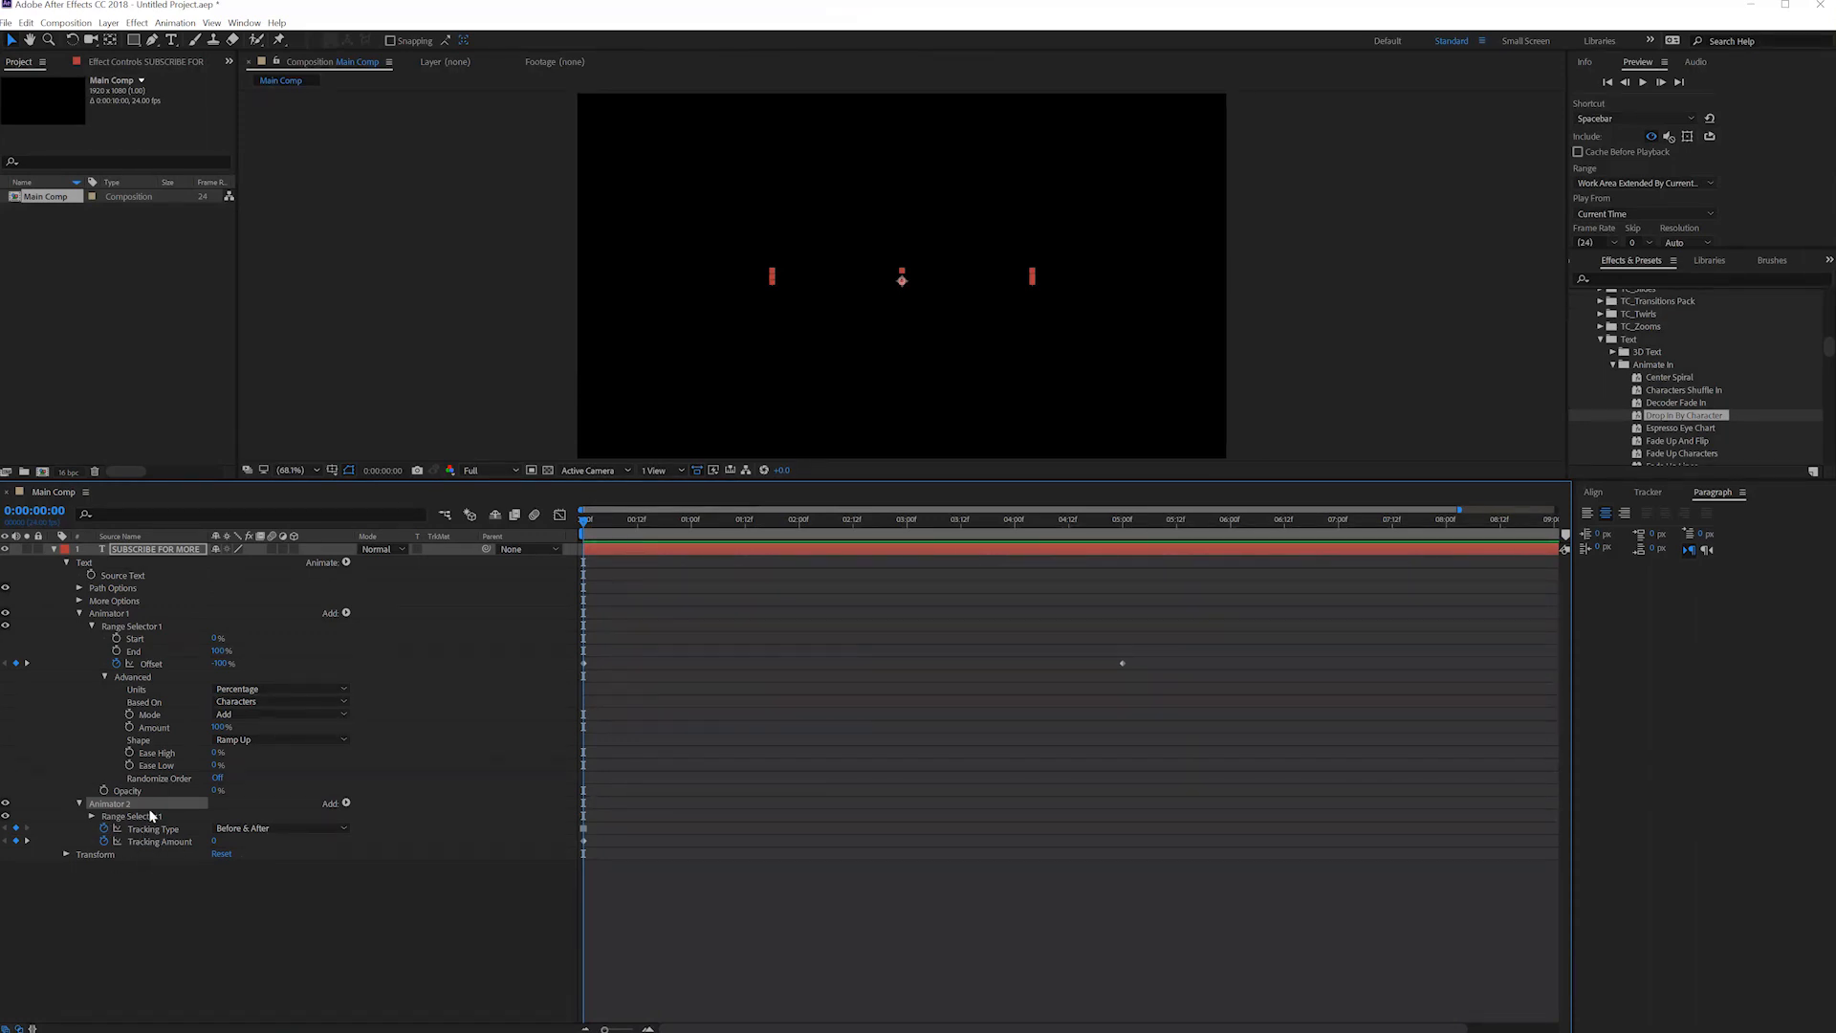
pyautogui.click(127, 627)
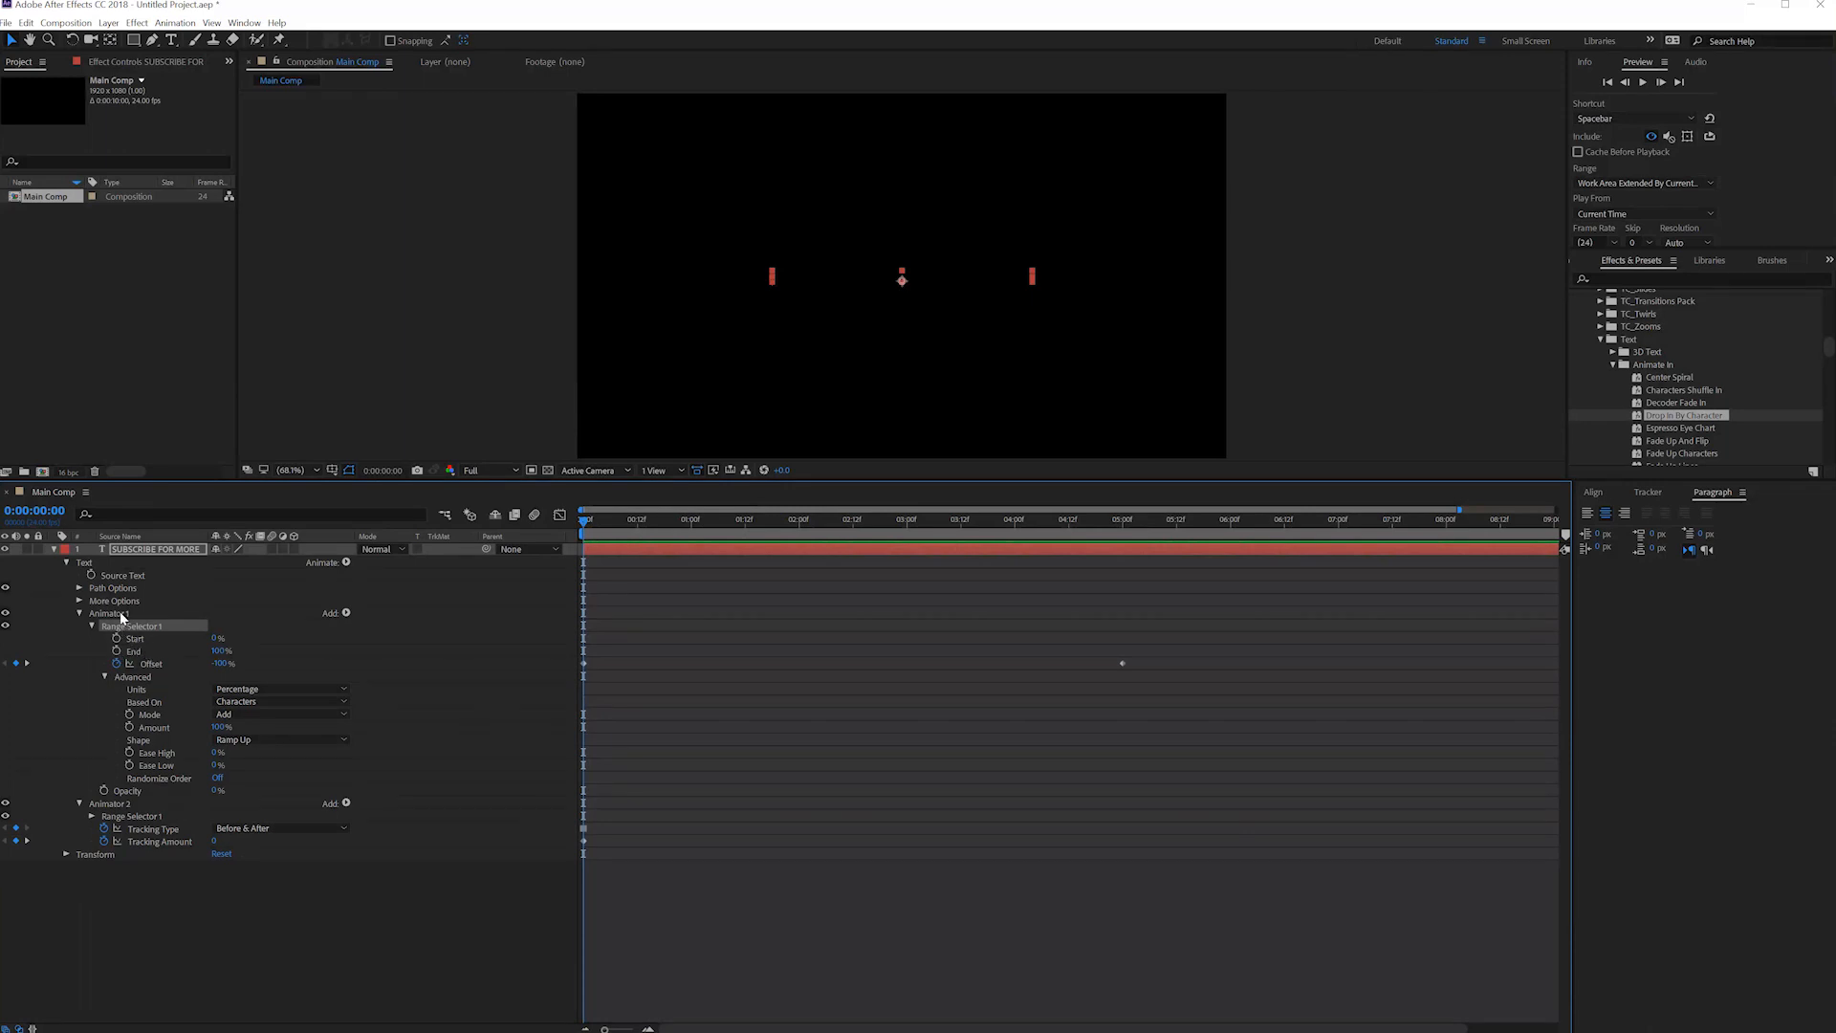
# Add a Blur property to Animator 1 of the SUBSCRIBE FOR MORE text layer and set it to 50.
pyautogui.click(121, 617)
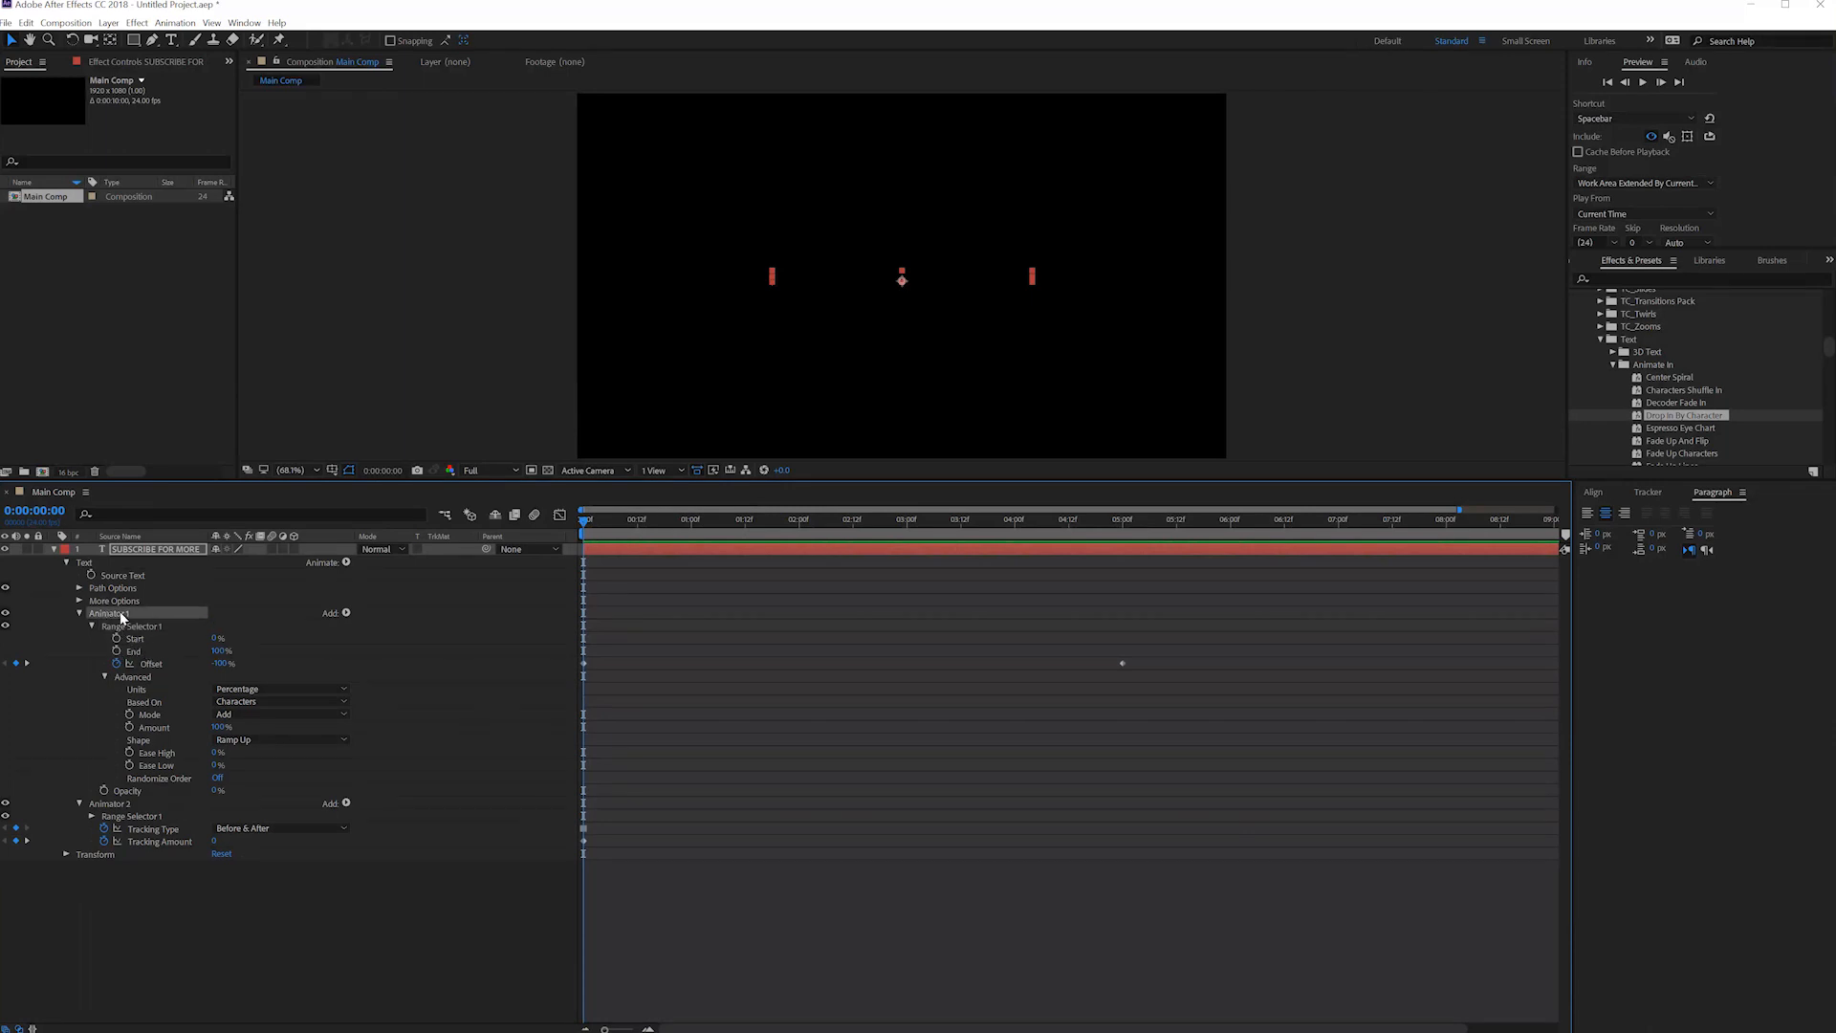
pyautogui.click(347, 615)
pyautogui.moveTo(378, 618)
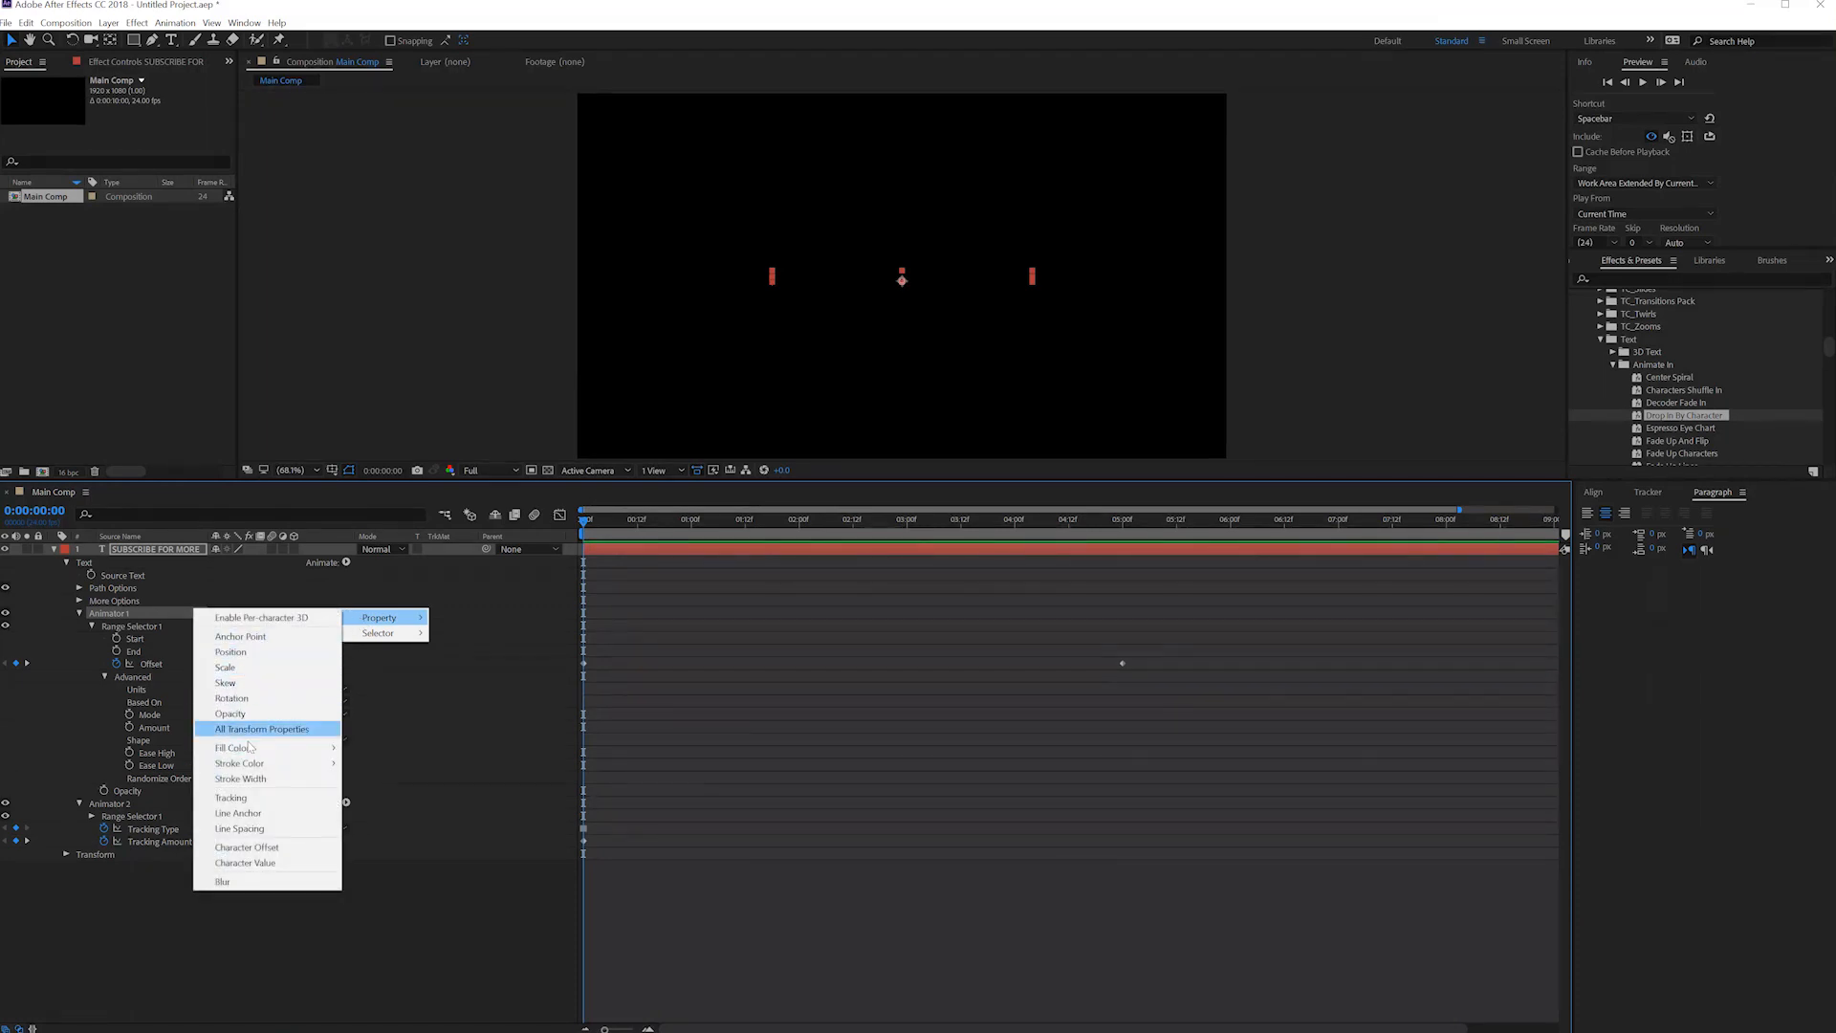
pyautogui.click(237, 880)
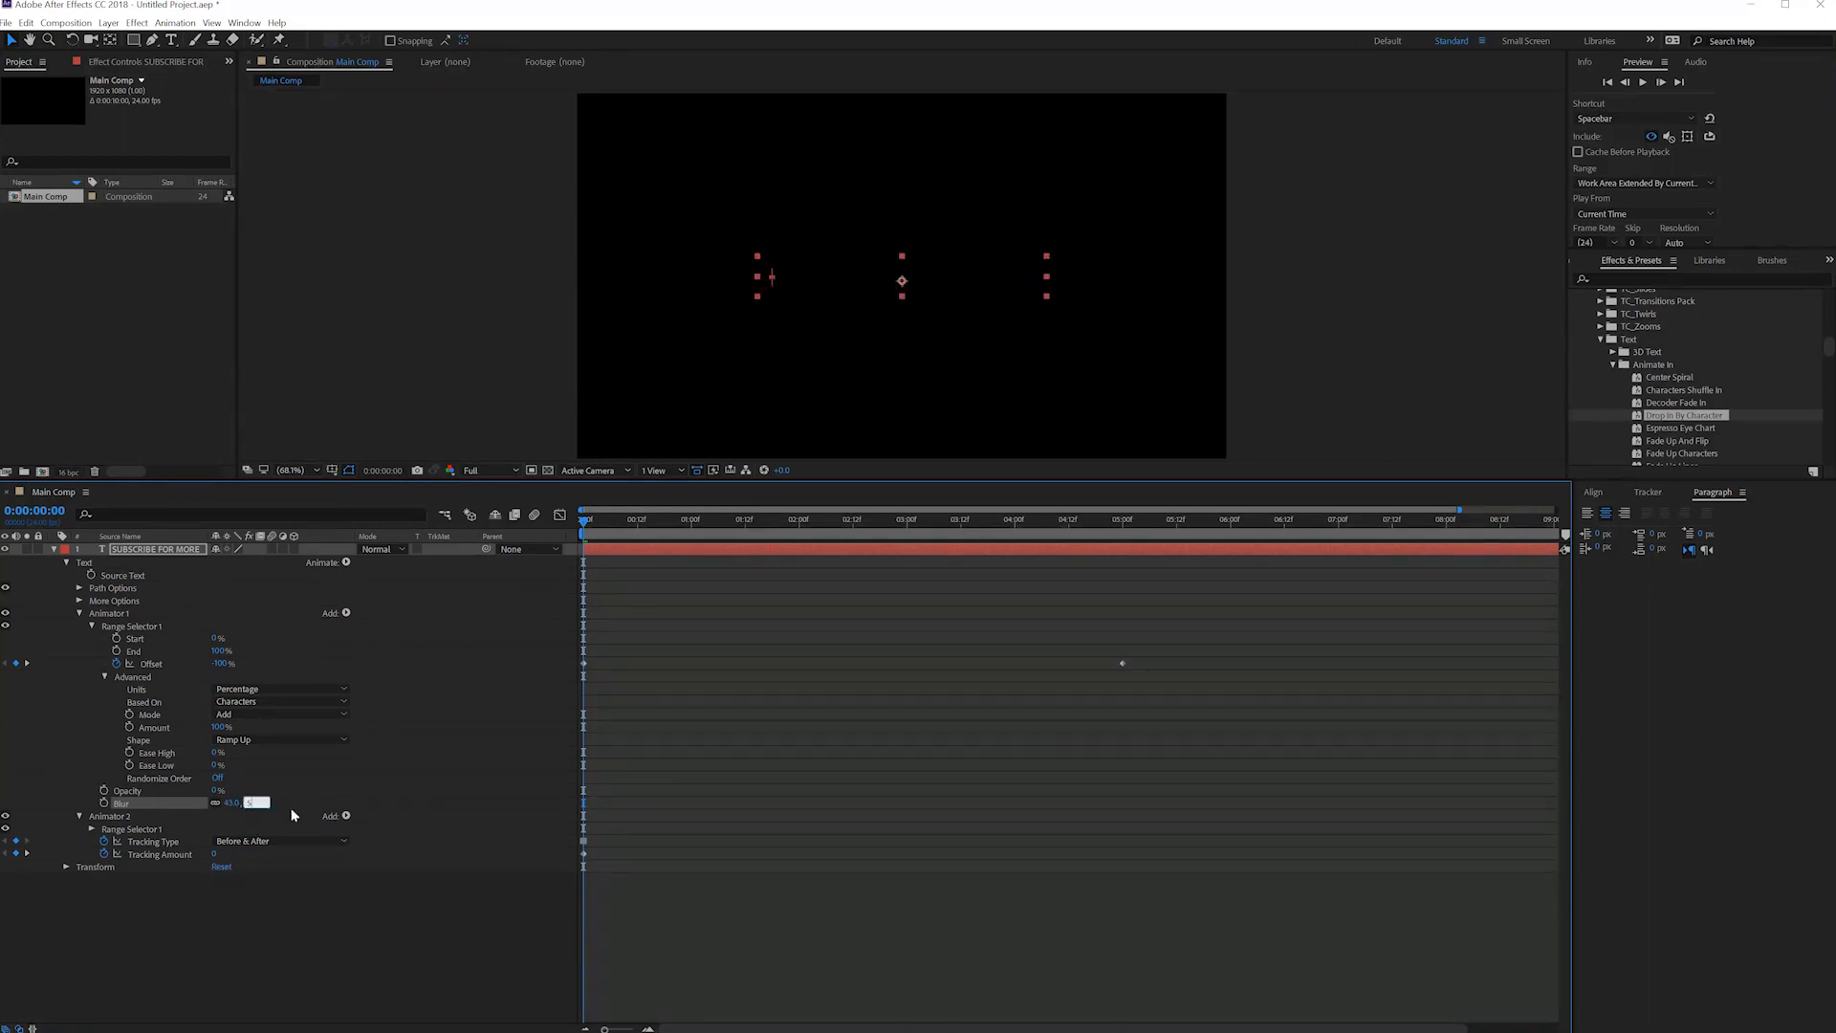
# Play back and scrub through the title over the full timeline to check the blur with the fade and tracking.
pyautogui.press('space')
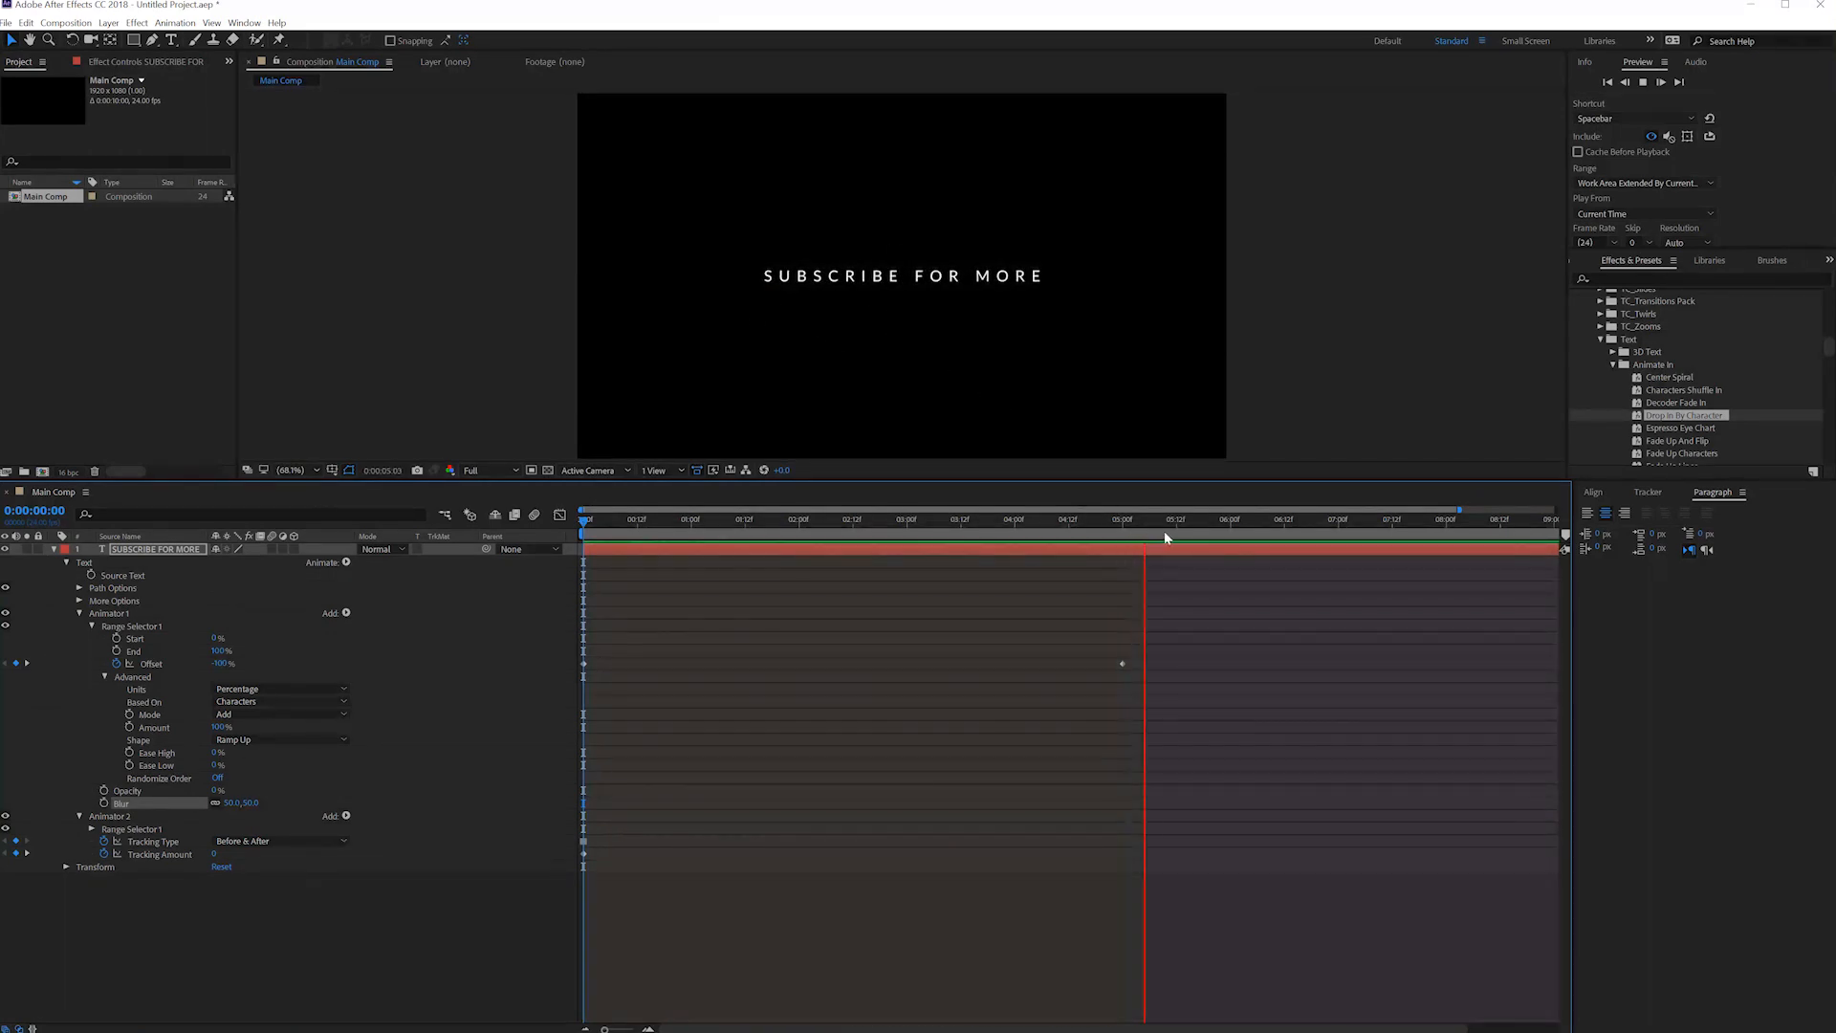
pyautogui.press('space')
pyautogui.press('space')
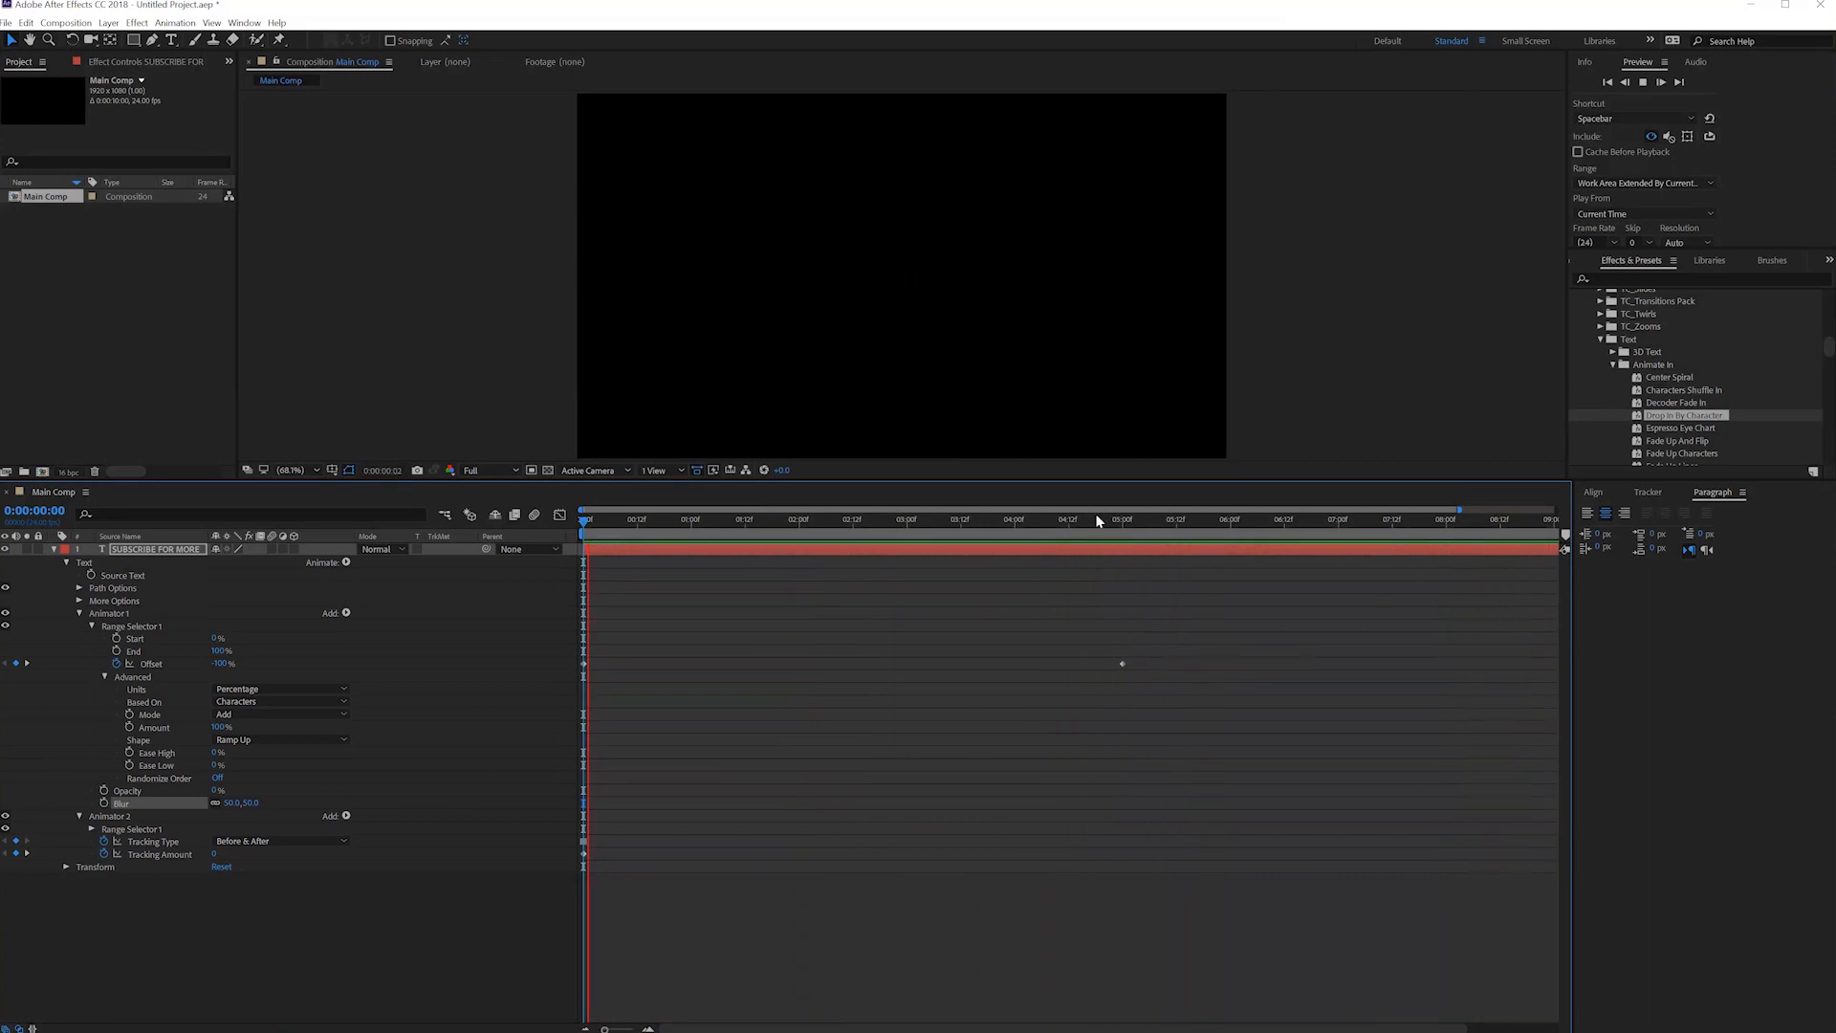
pyautogui.moveTo(1459, 510); pyautogui.dragTo(1683, 497)
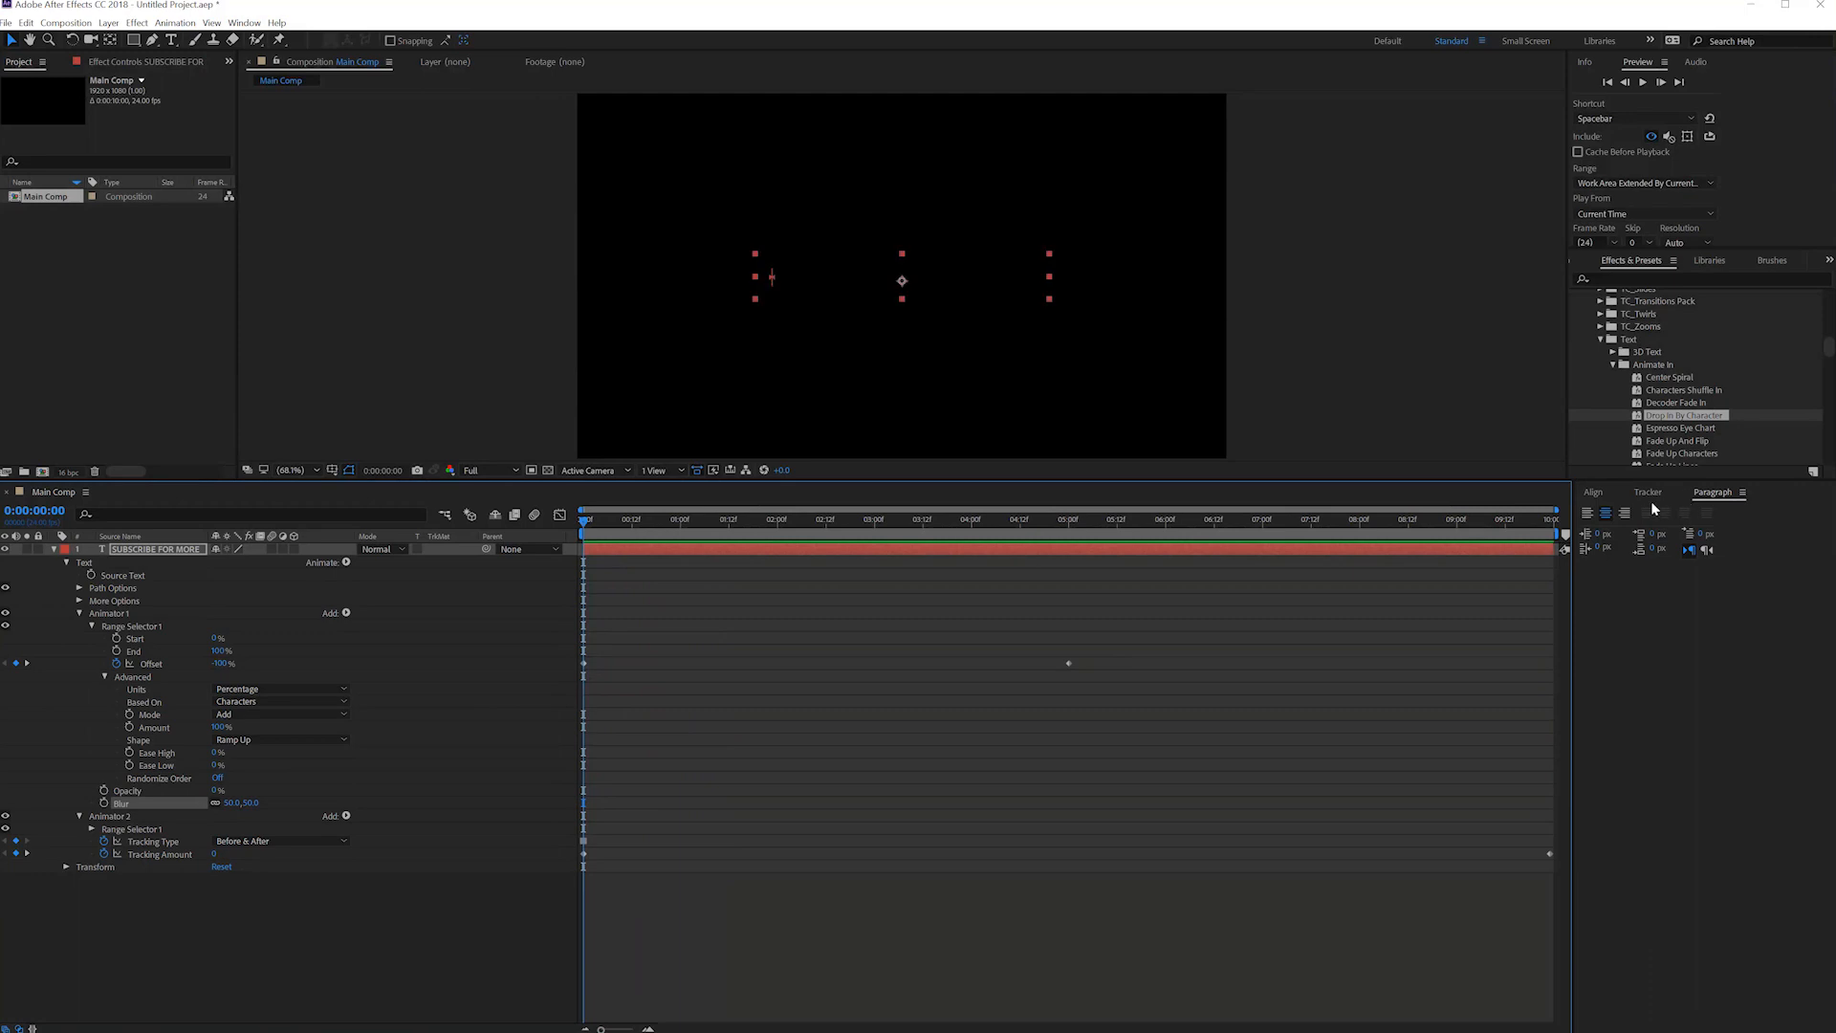
pyautogui.moveTo(868, 536); pyautogui.dragTo(999, 532)
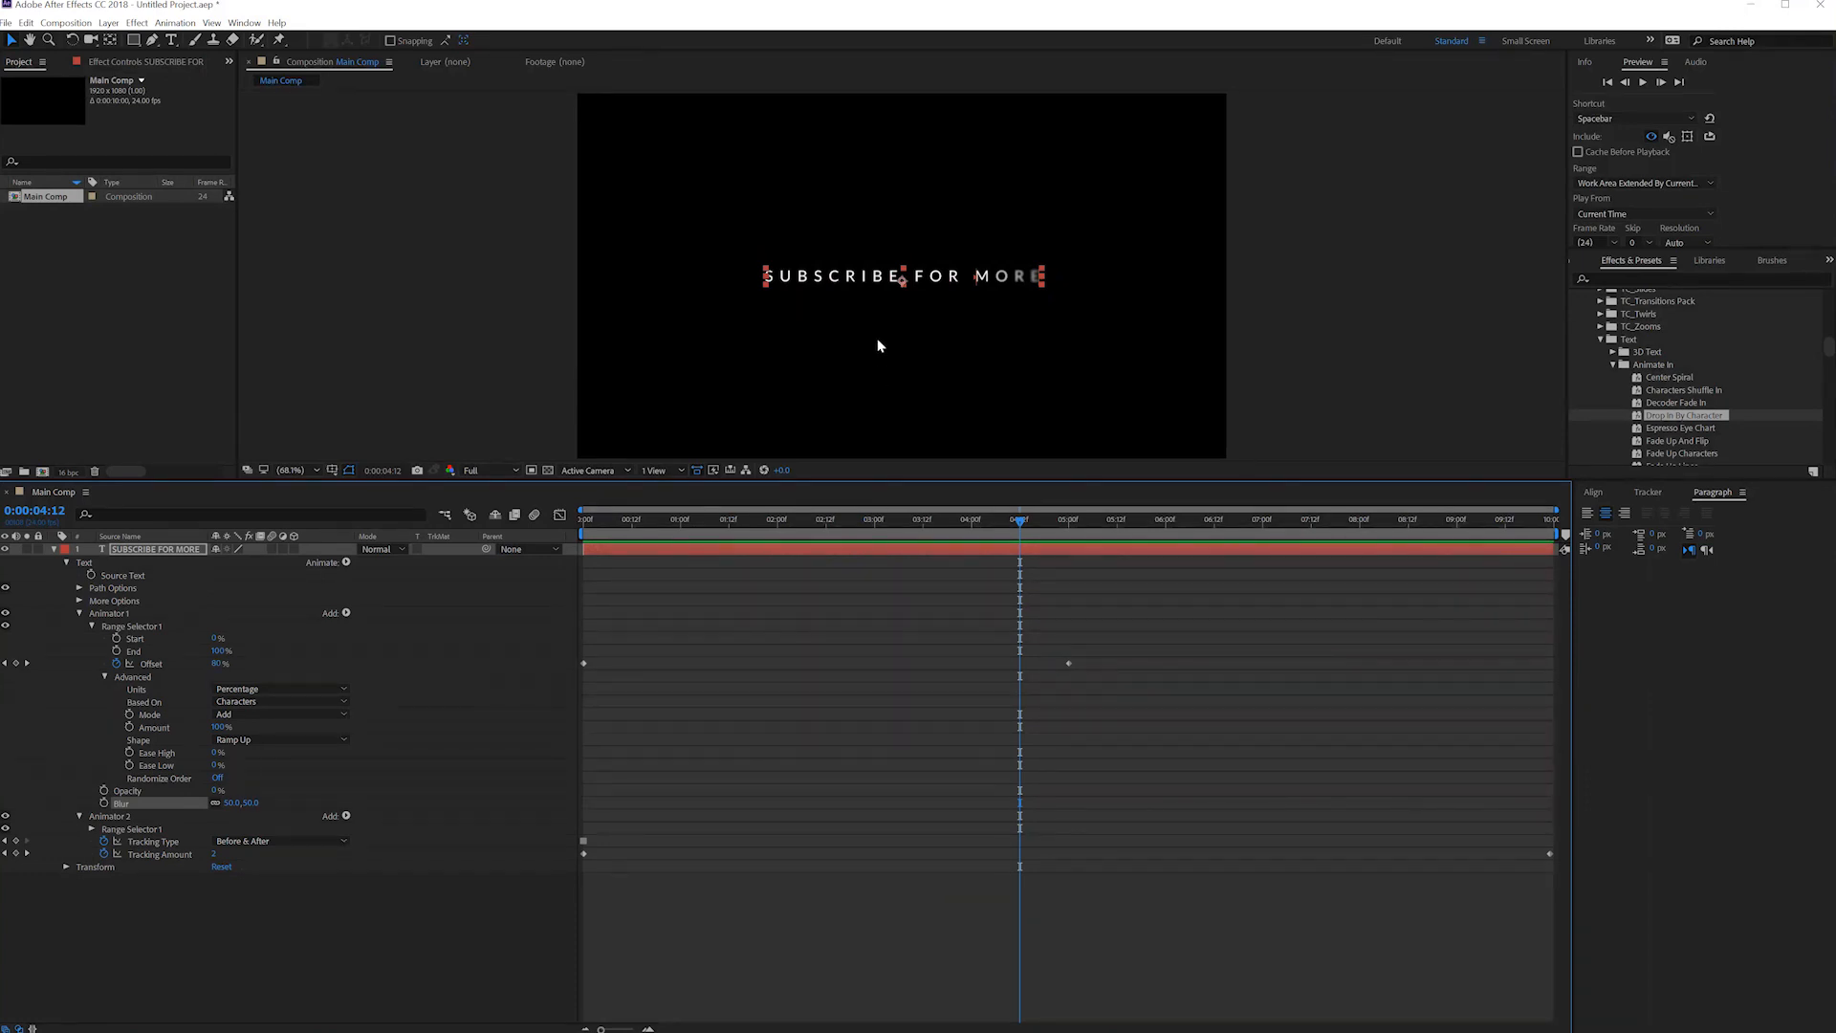
pyautogui.press('space')
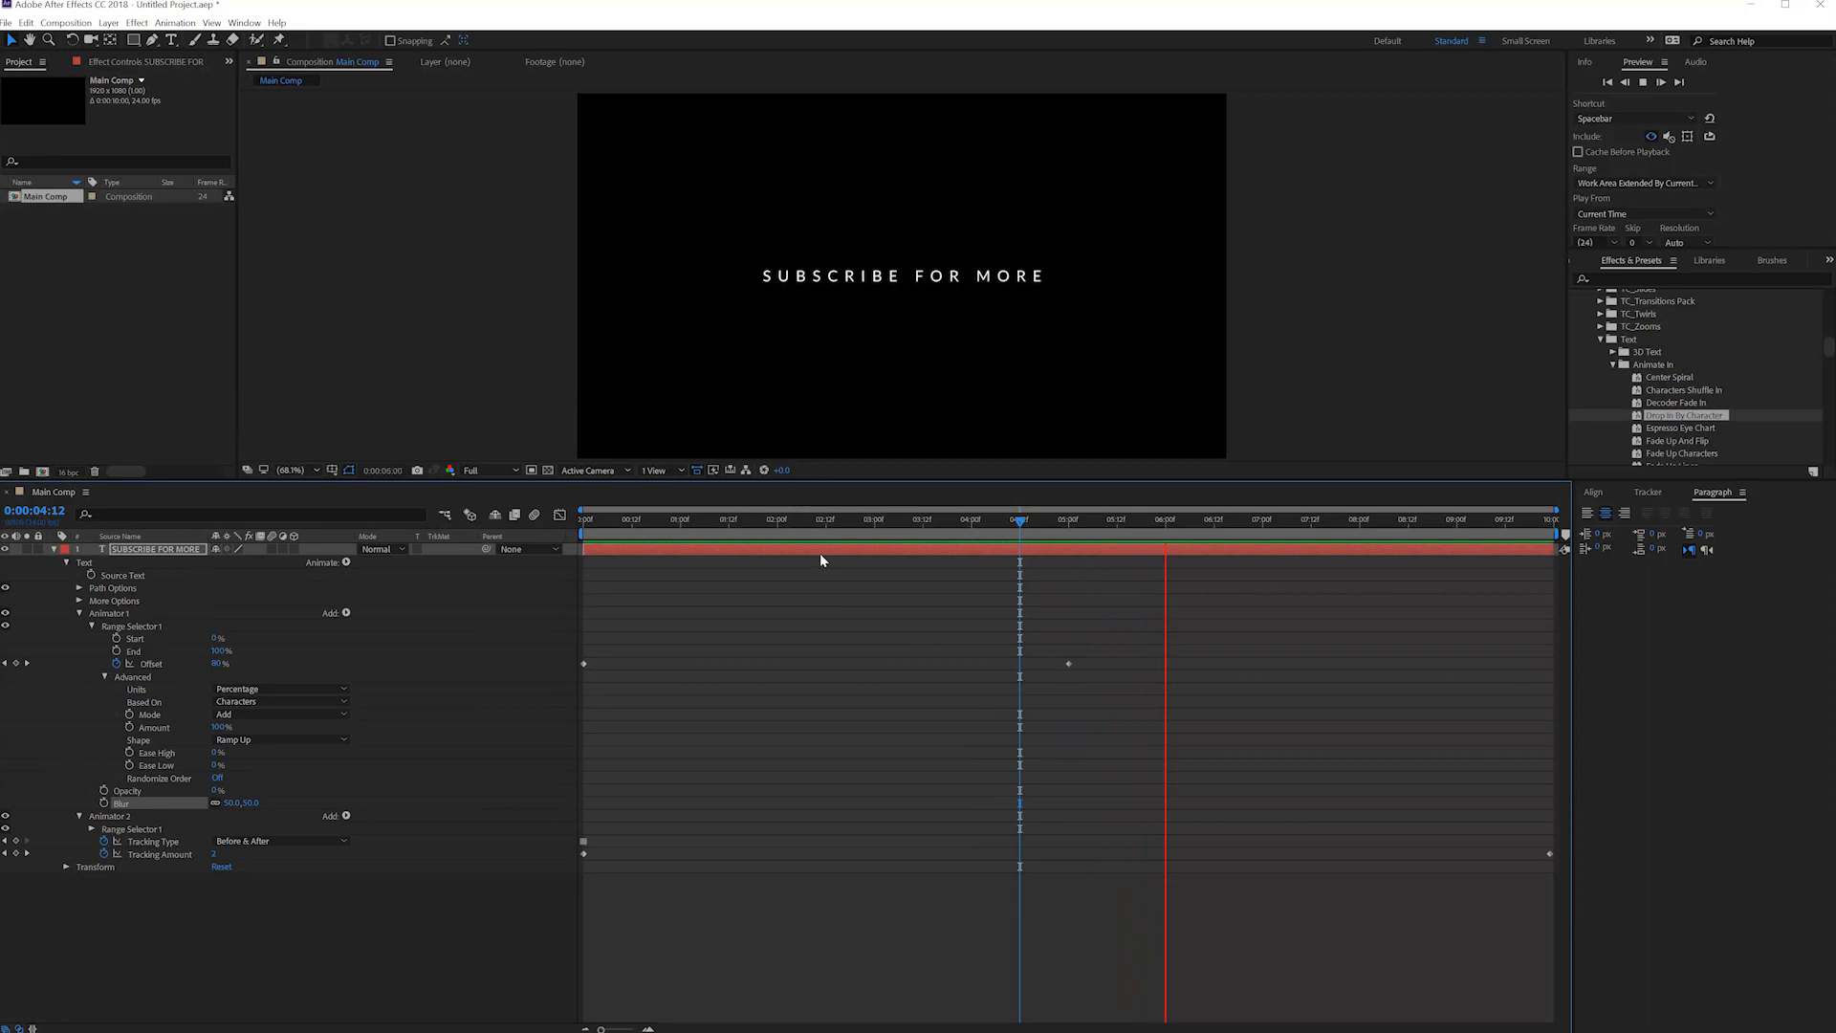
pyautogui.press('space')
pyautogui.moveTo(681, 523); pyautogui.dragTo(1343, 536)
pyautogui.moveTo(950, 554); pyautogui.dragTo(510, 531)
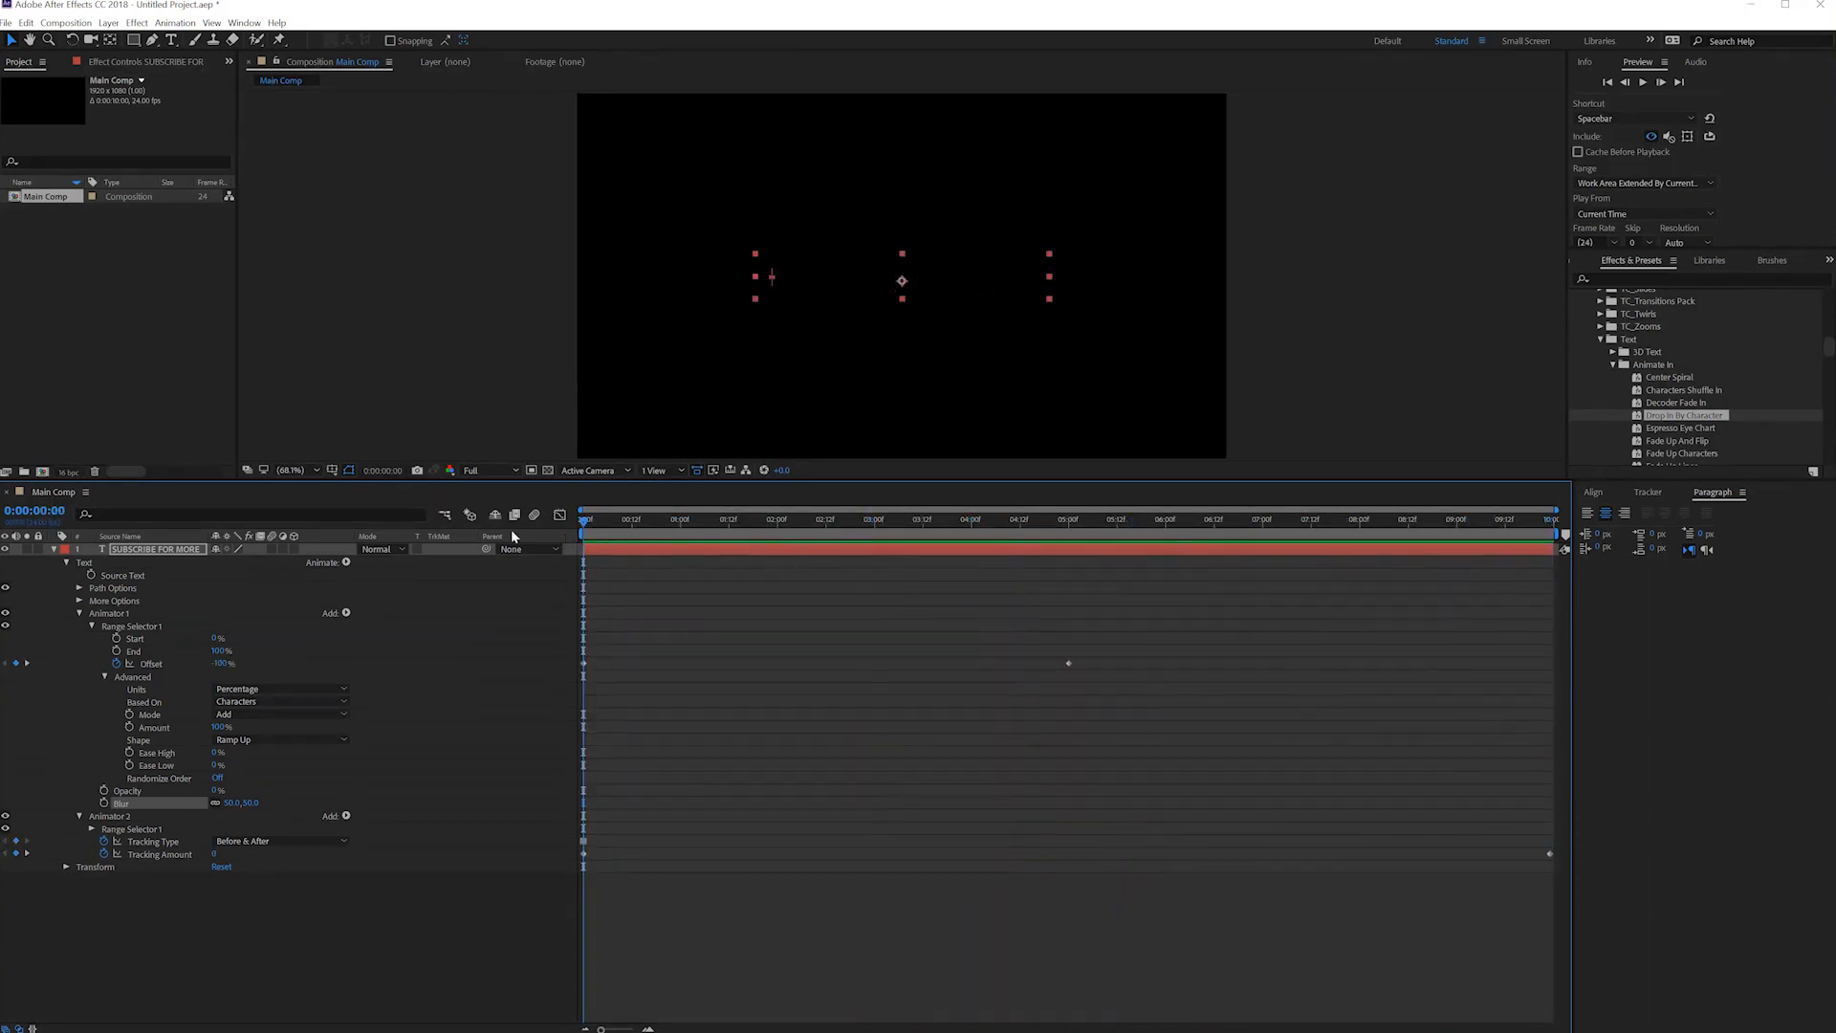
# Bring up Essential Graphics and set Main Comp as the master composition.
pyautogui.click(598, 550)
pyautogui.click(242, 23)
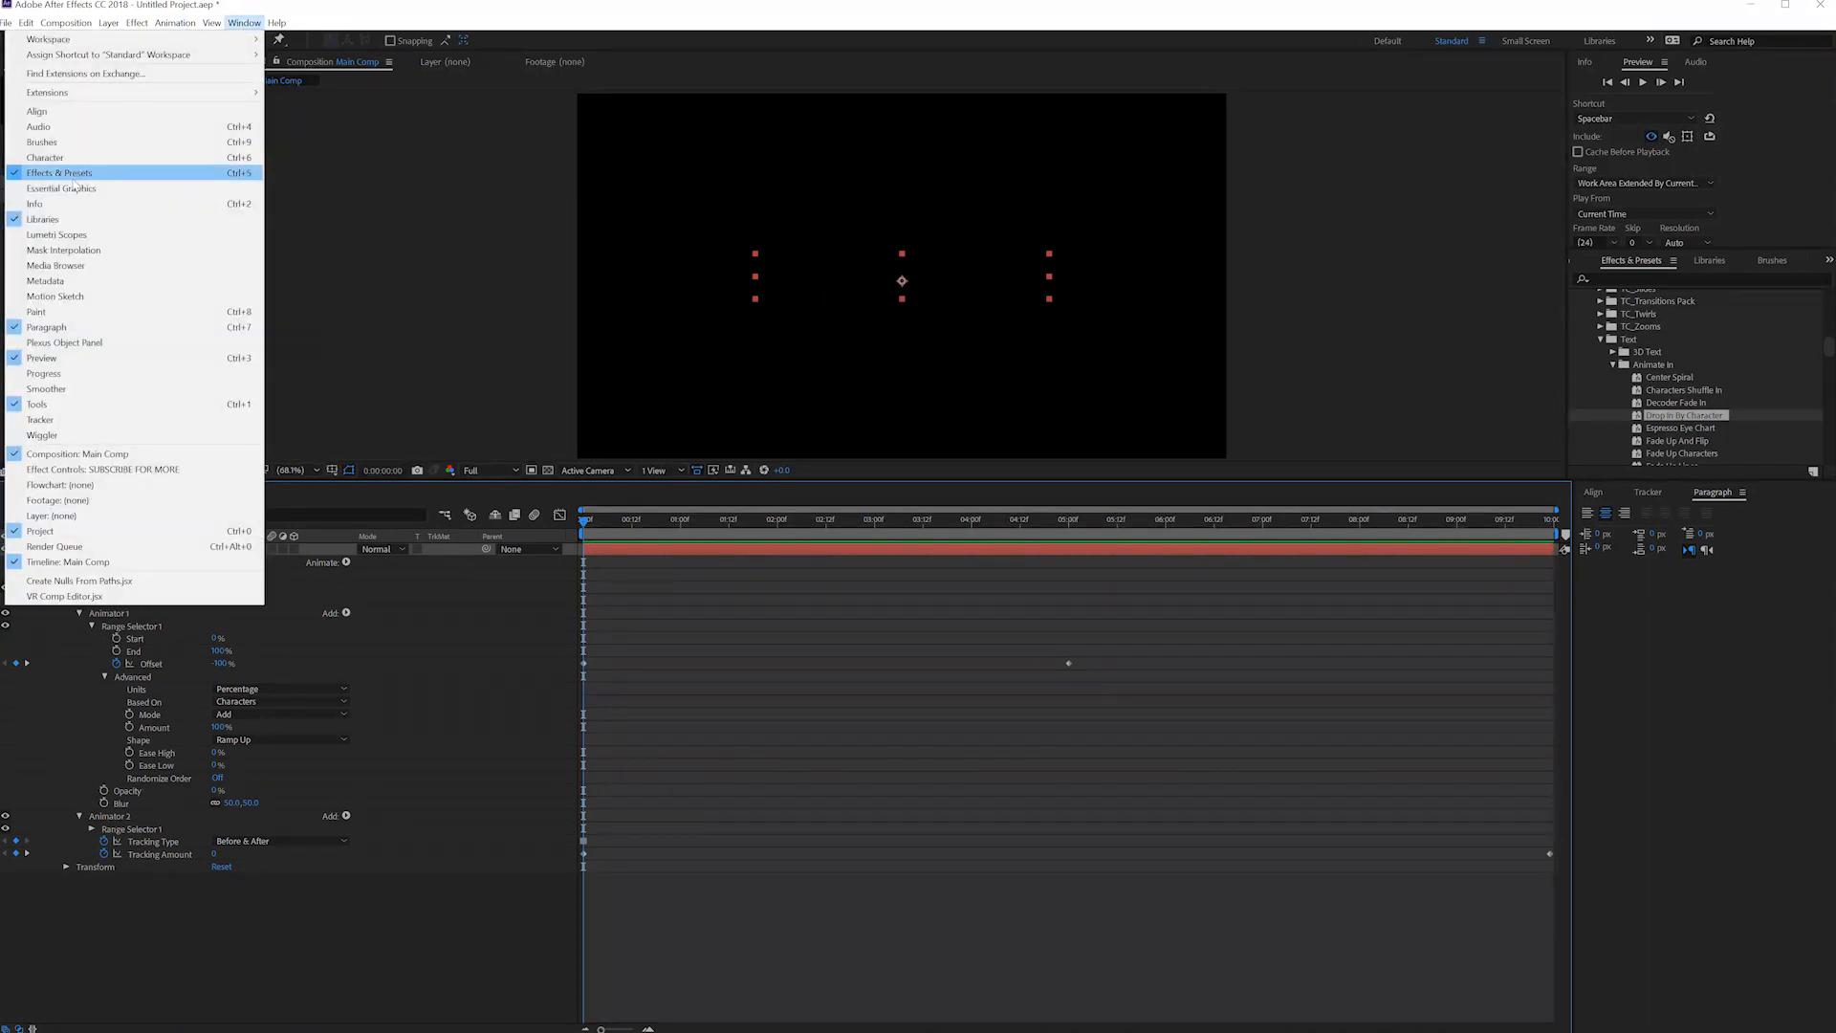
pyautogui.click(73, 188)
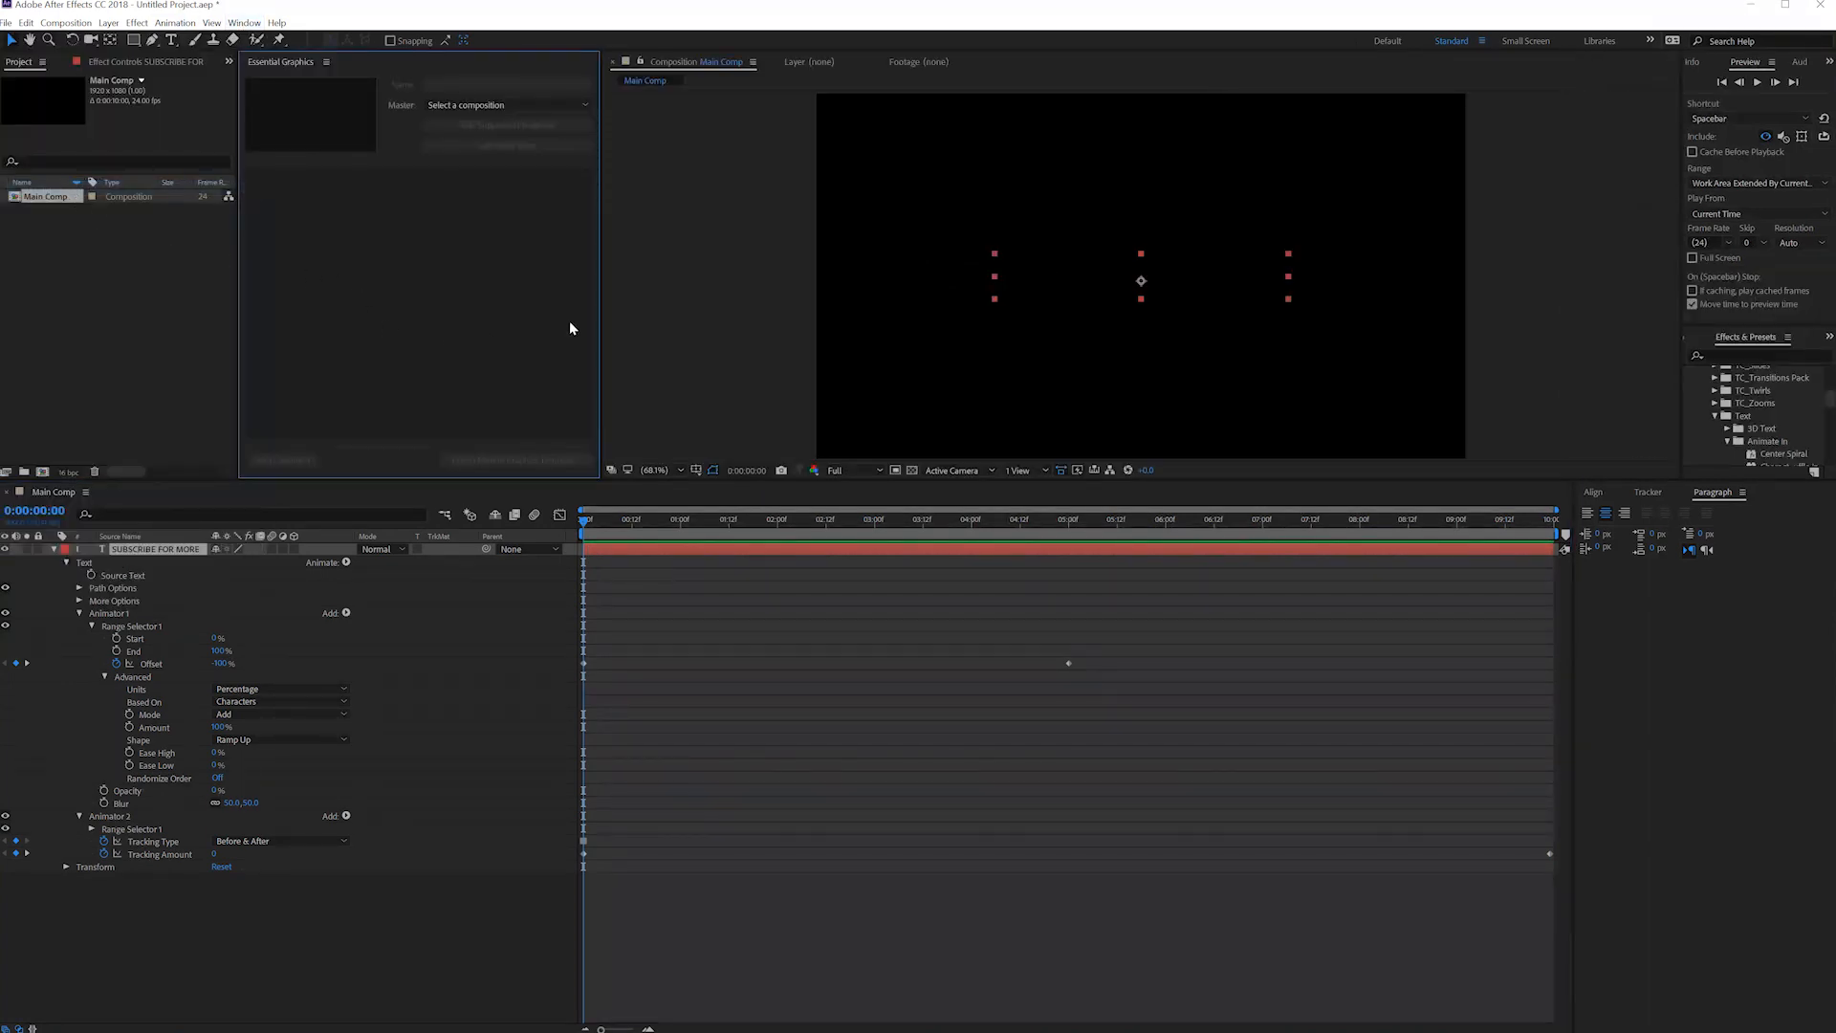
pyautogui.click(513, 107)
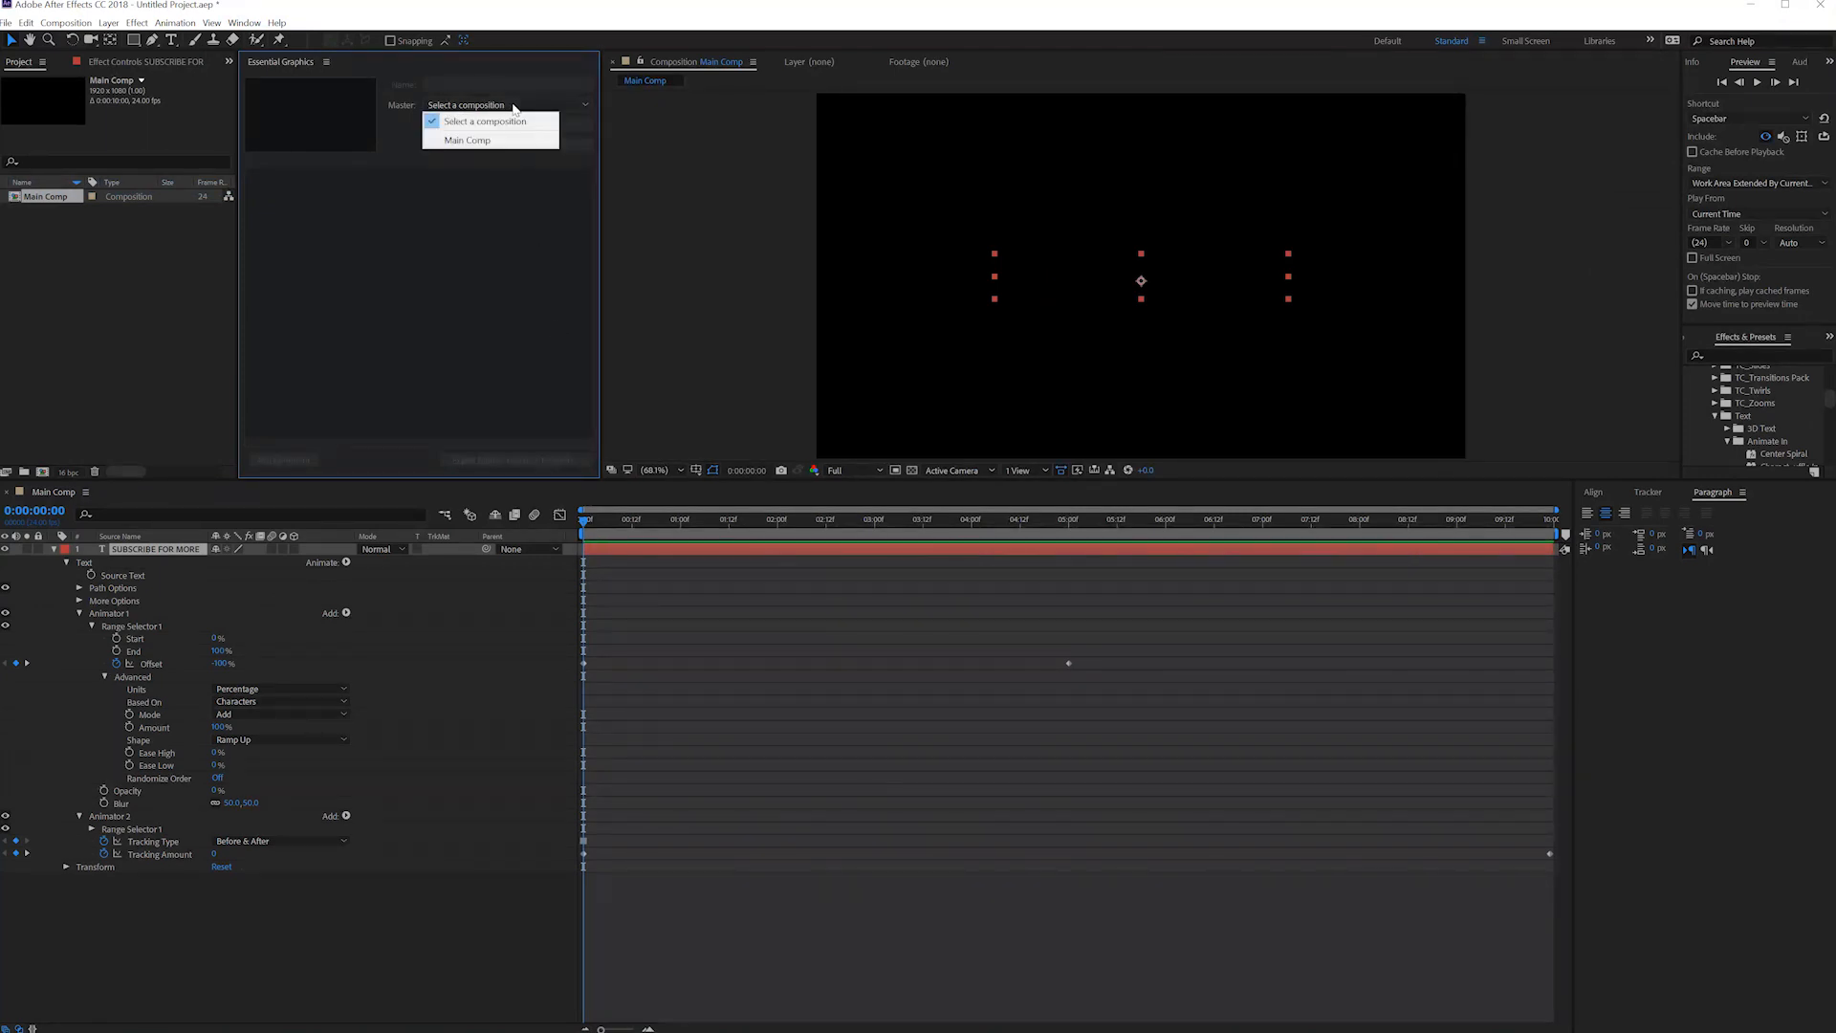
pyautogui.click(513, 107)
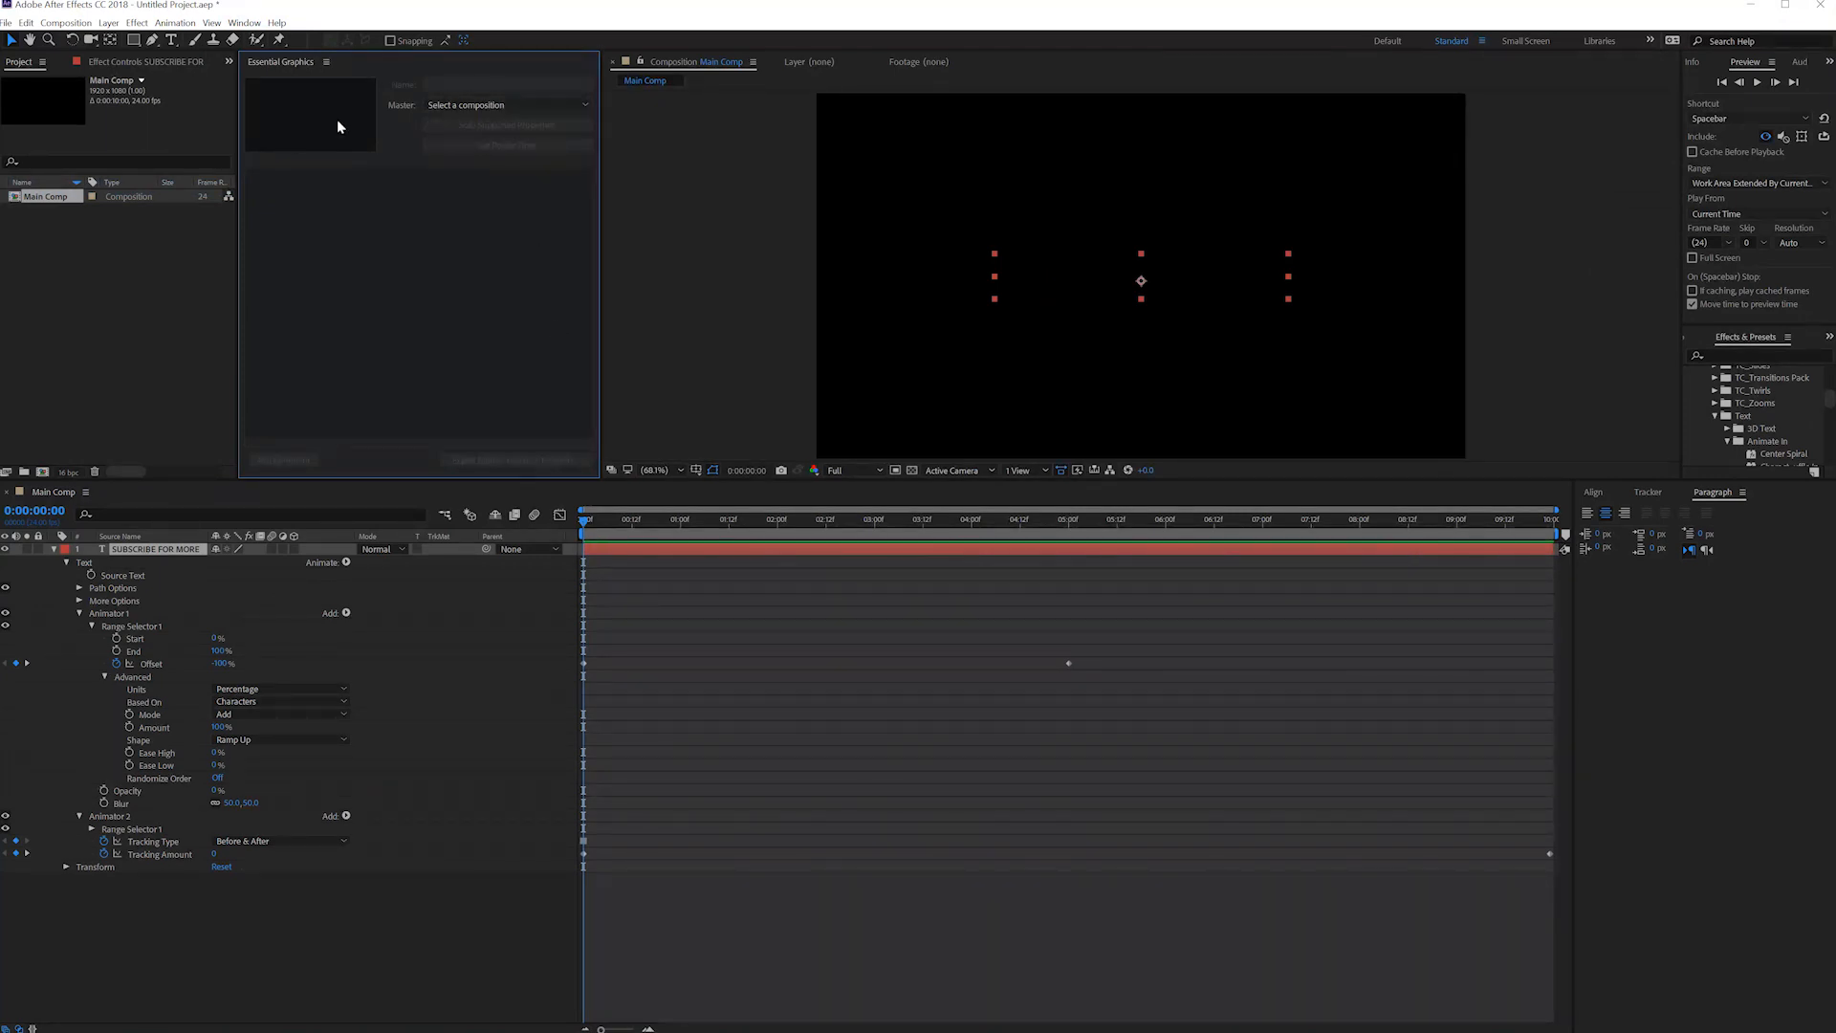
pyautogui.click(502, 107)
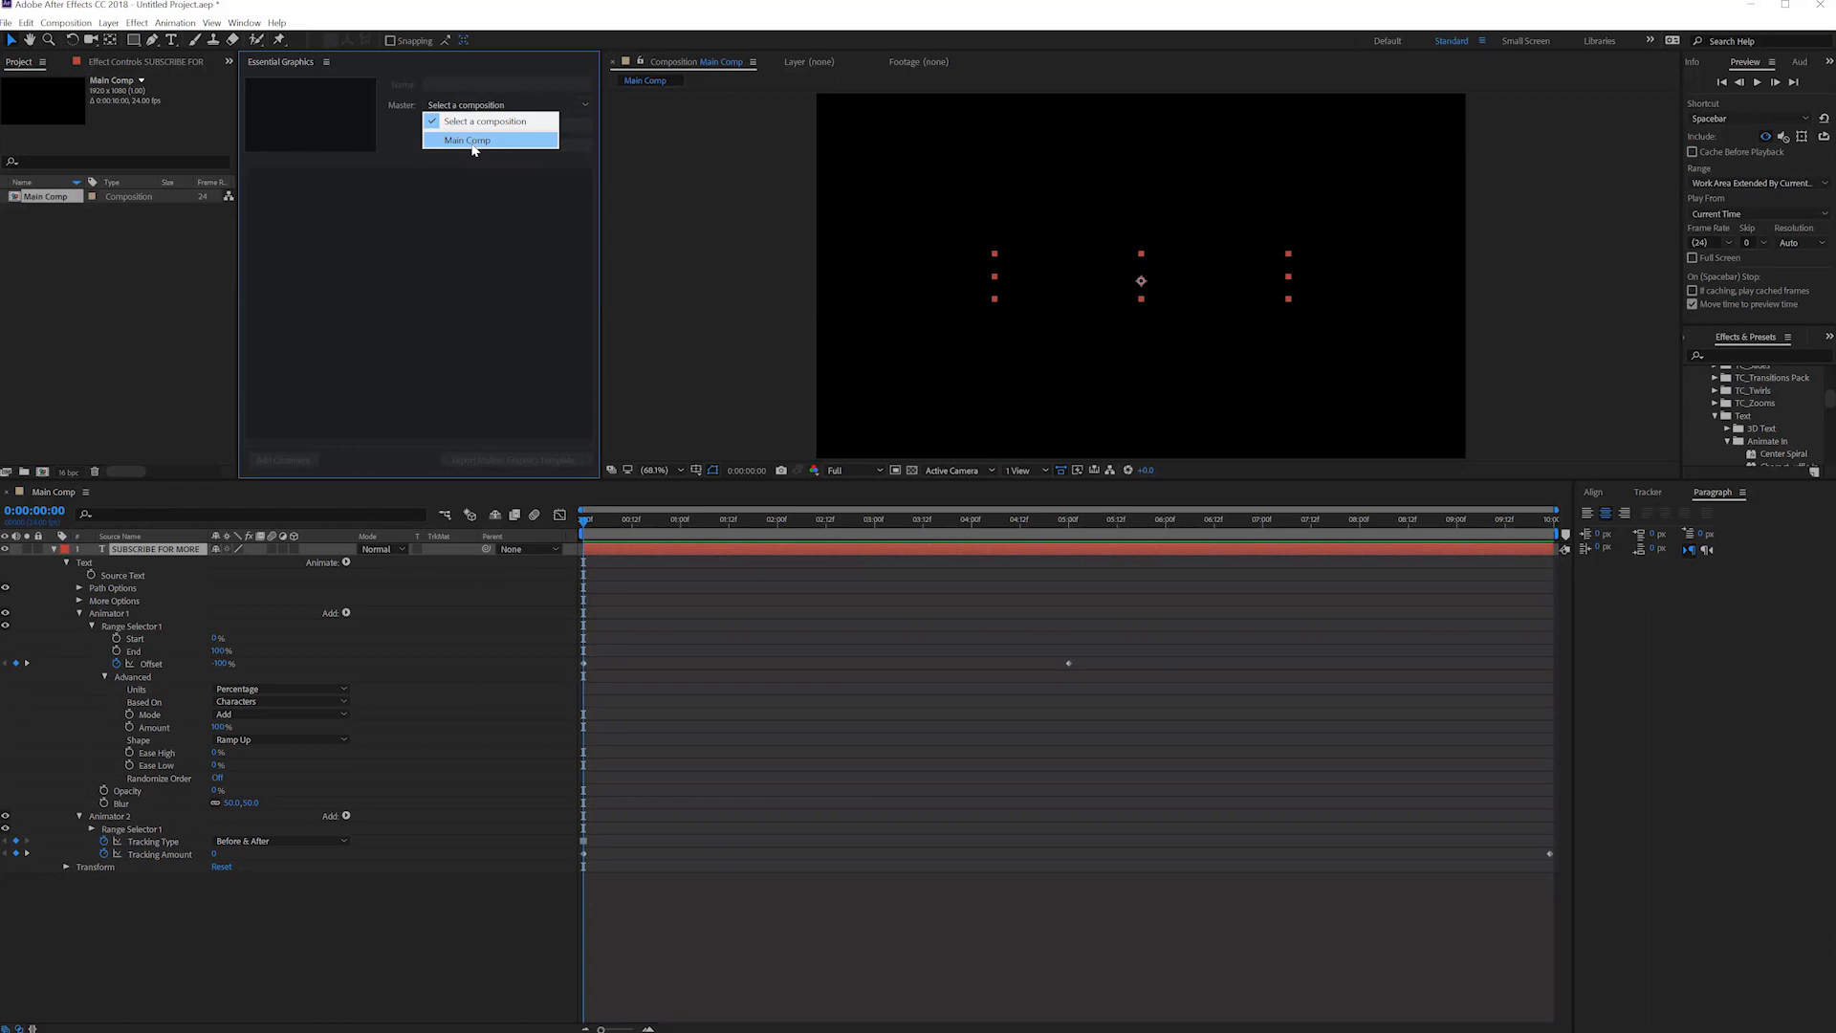
pyautogui.click(473, 143)
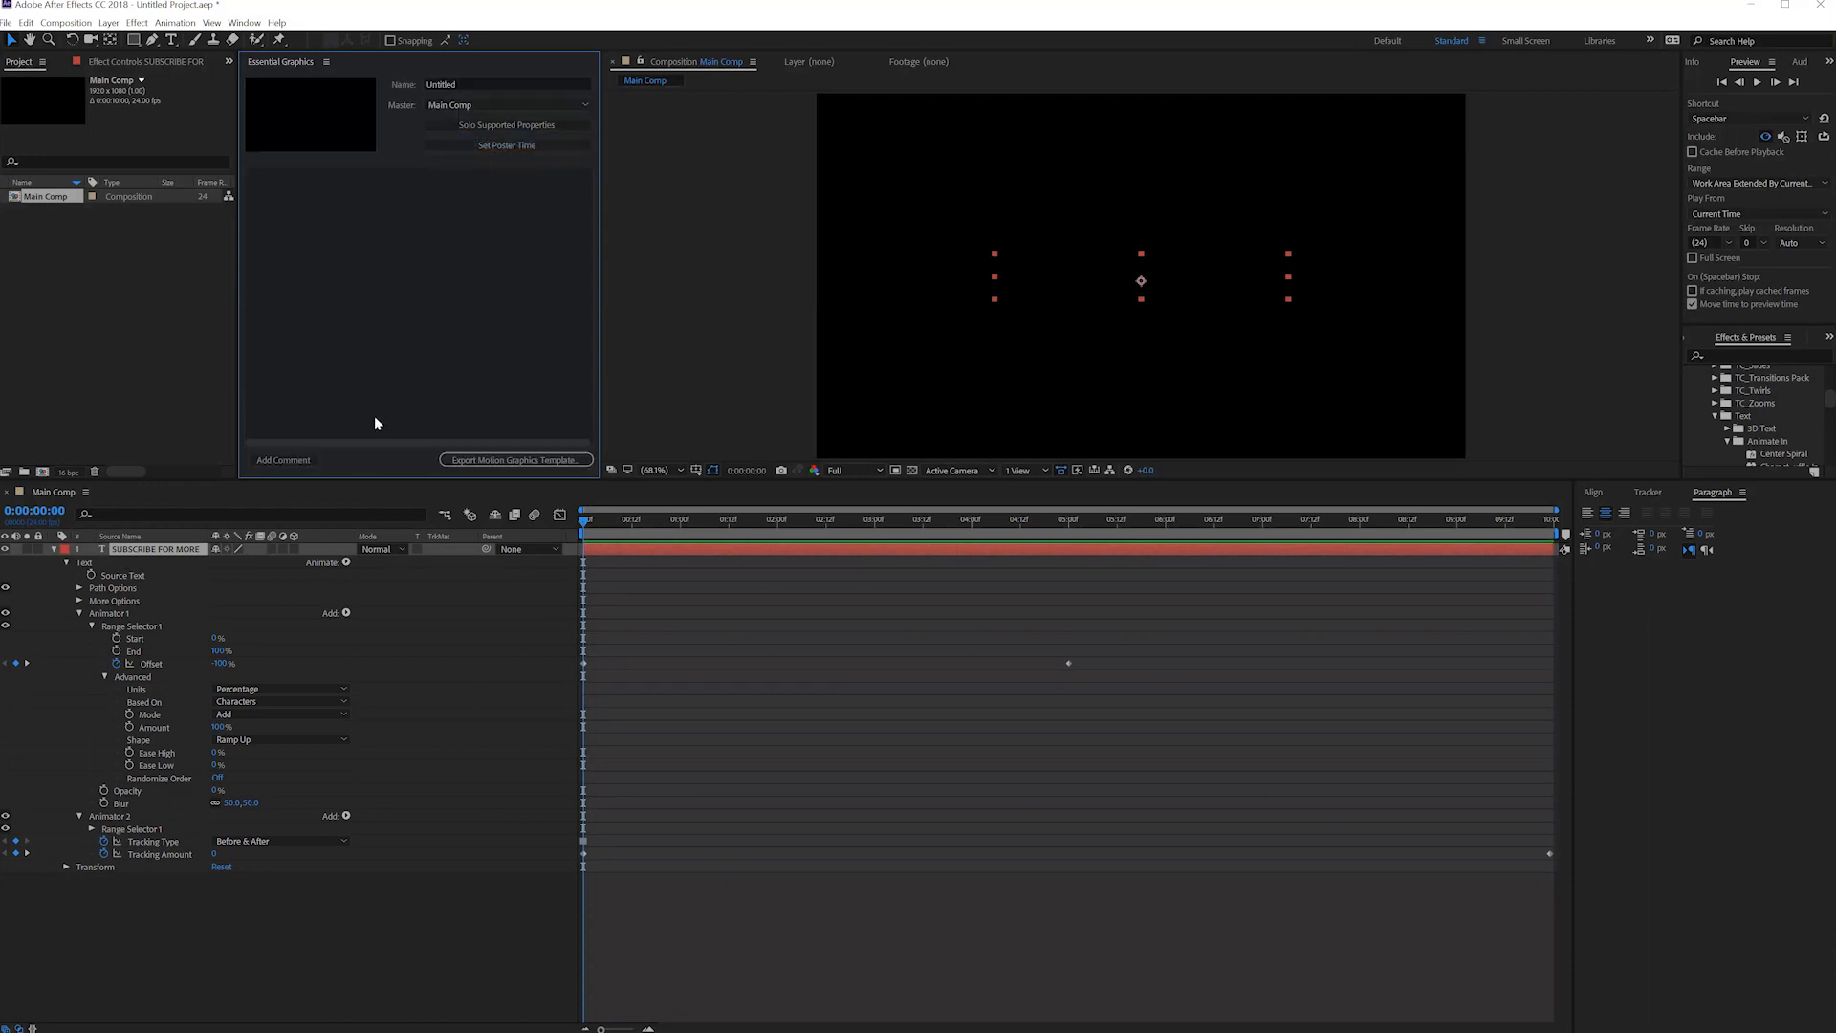
# Solo the supported properties, add the text layer's Source Text to the Essential Graphics template, and scrub through the title.
pyautogui.click(513, 125)
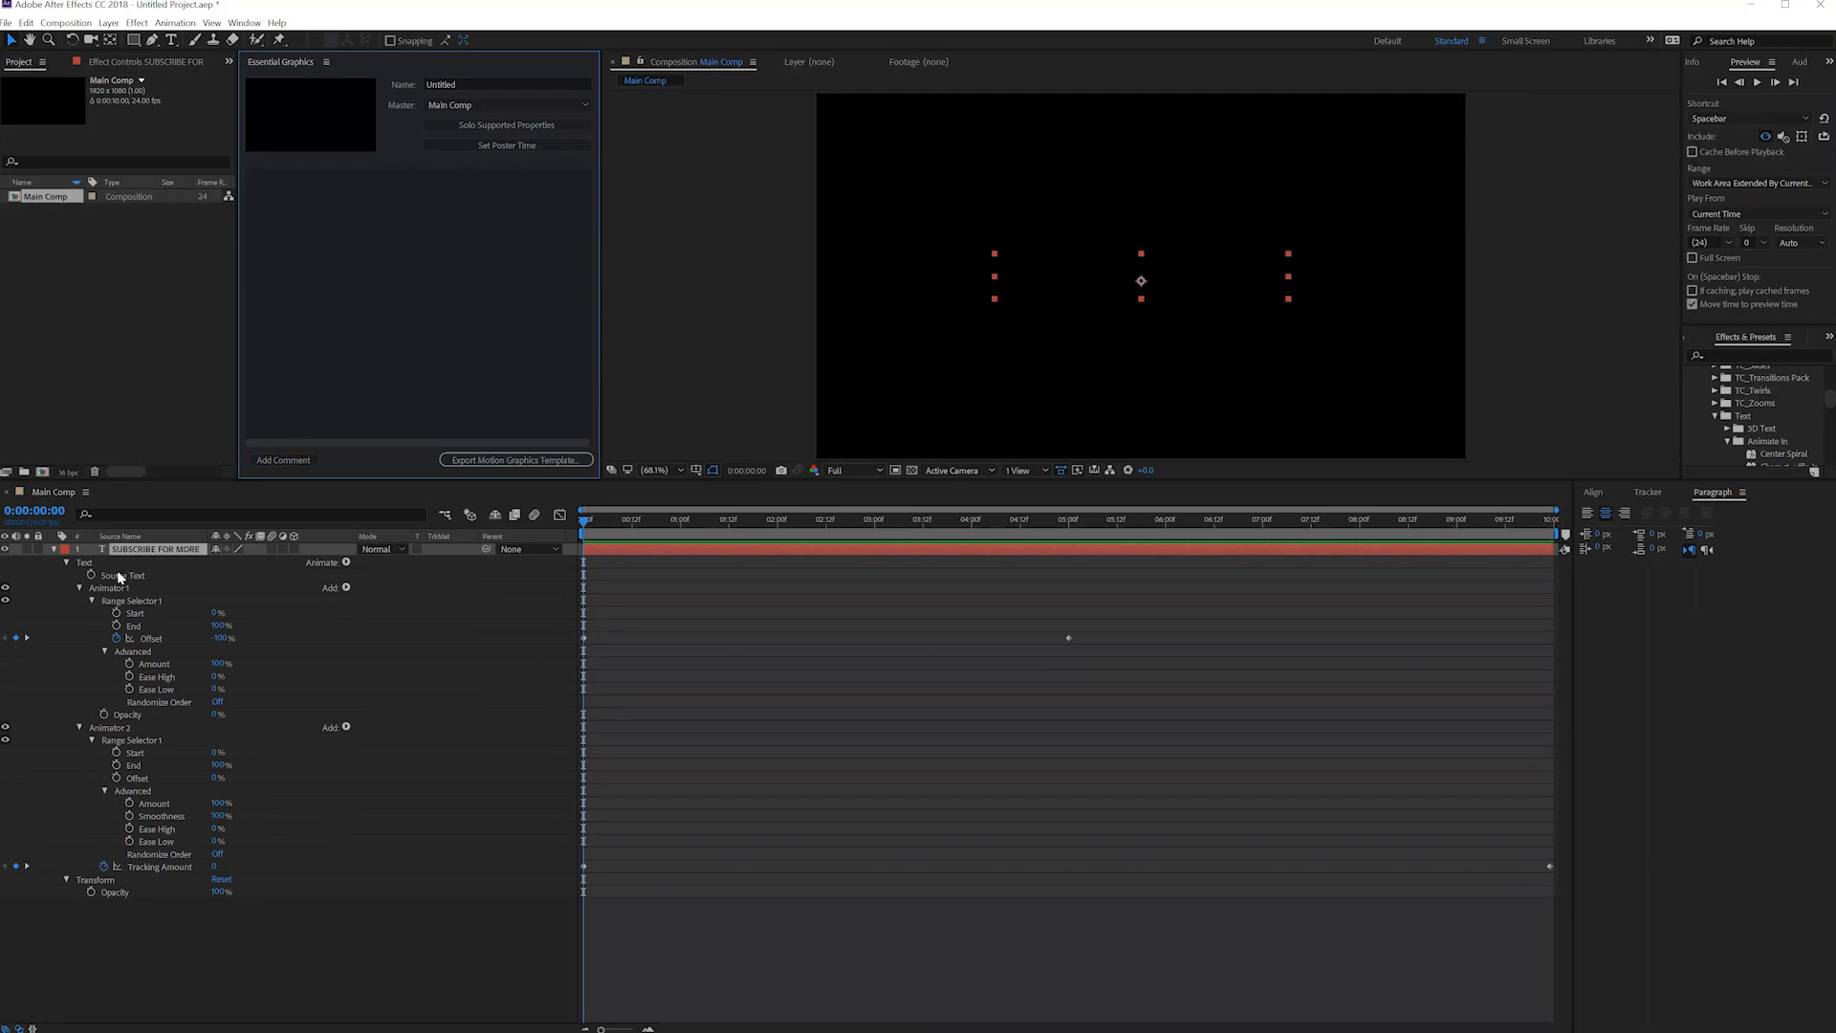
pyautogui.moveTo(119, 577); pyautogui.dragTo(289, 325)
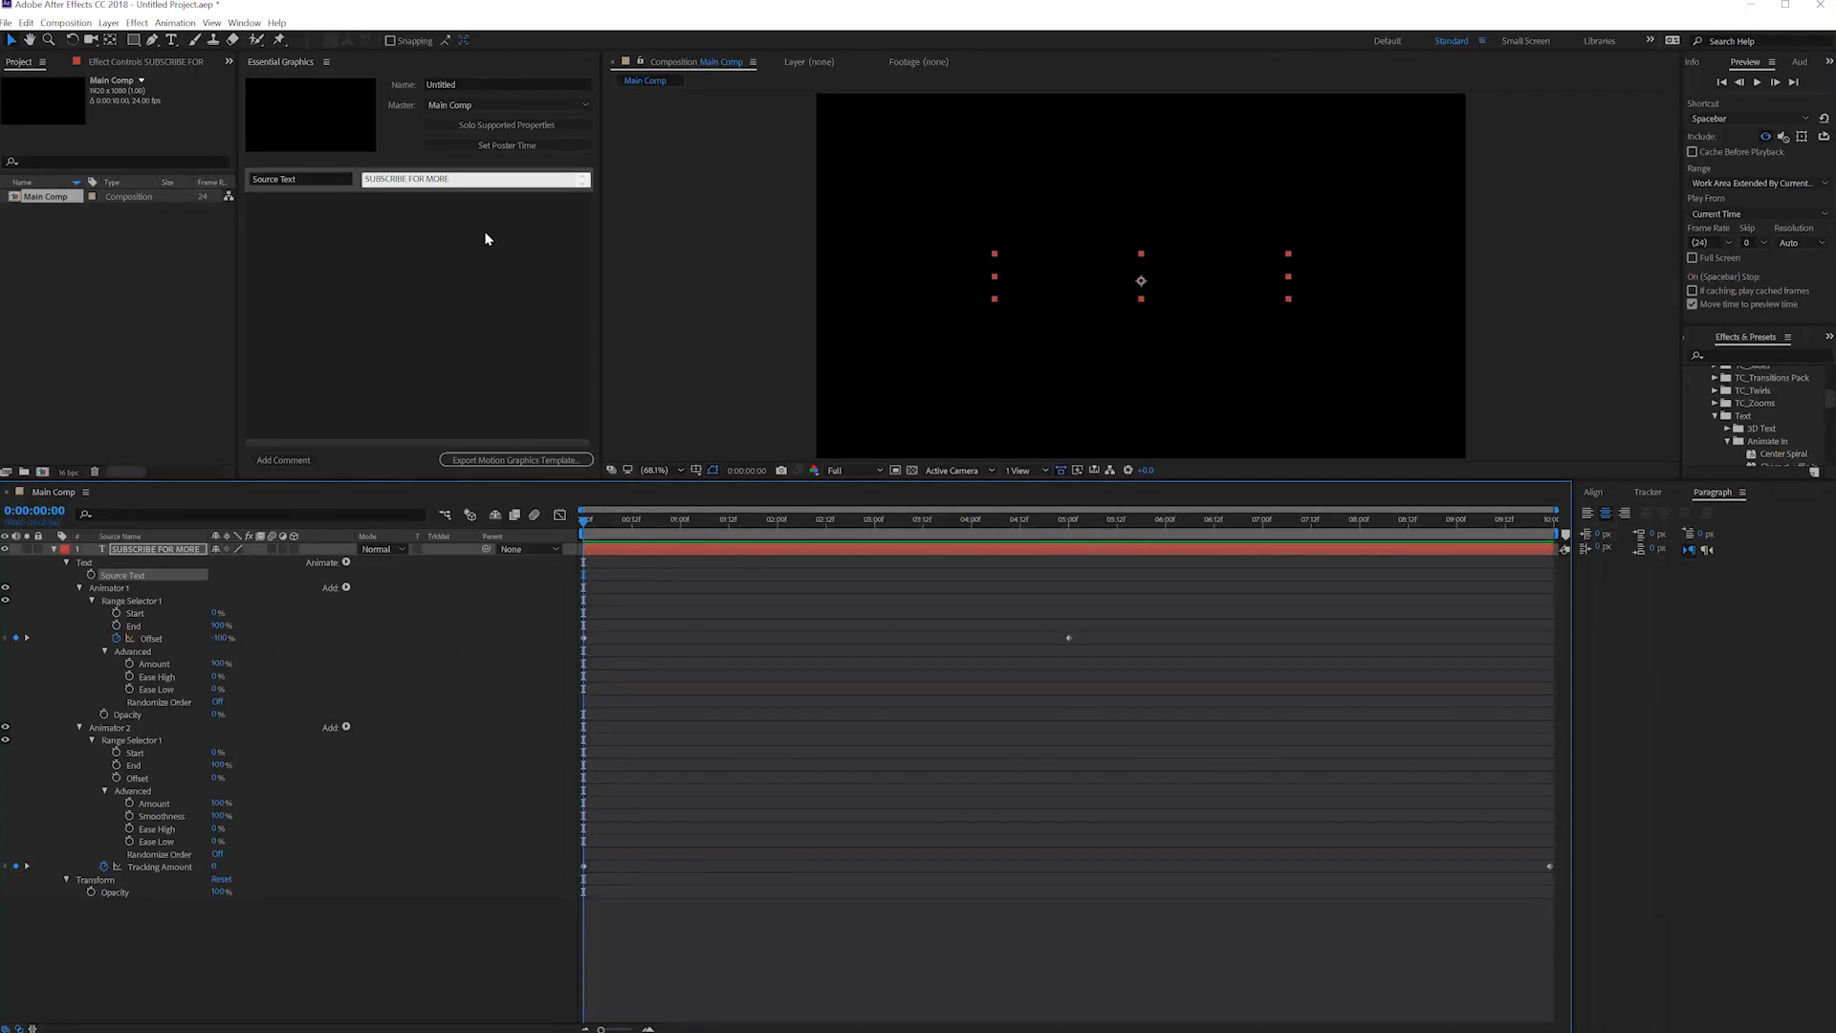
pyautogui.moveTo(458, 179); pyautogui.dragTo(245, 182)
pyautogui.click(355, 336)
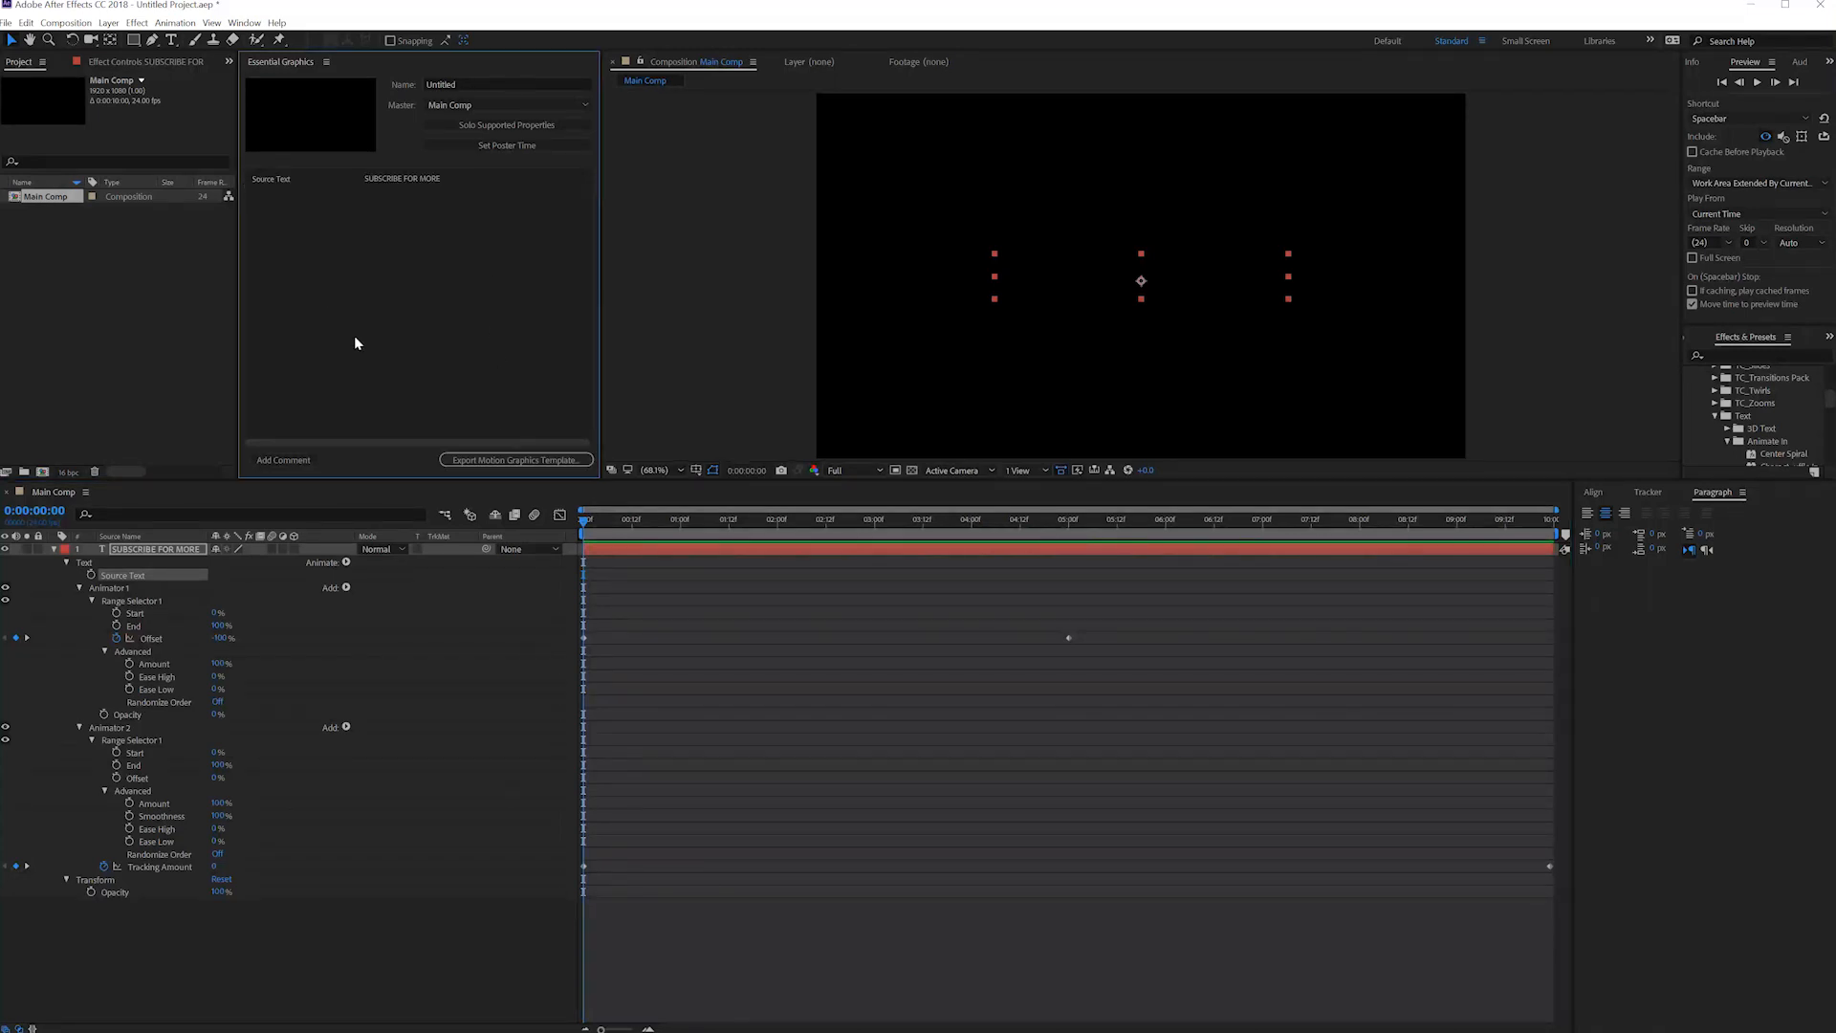
pyautogui.moveTo(642, 533); pyautogui.dragTo(1214, 569)
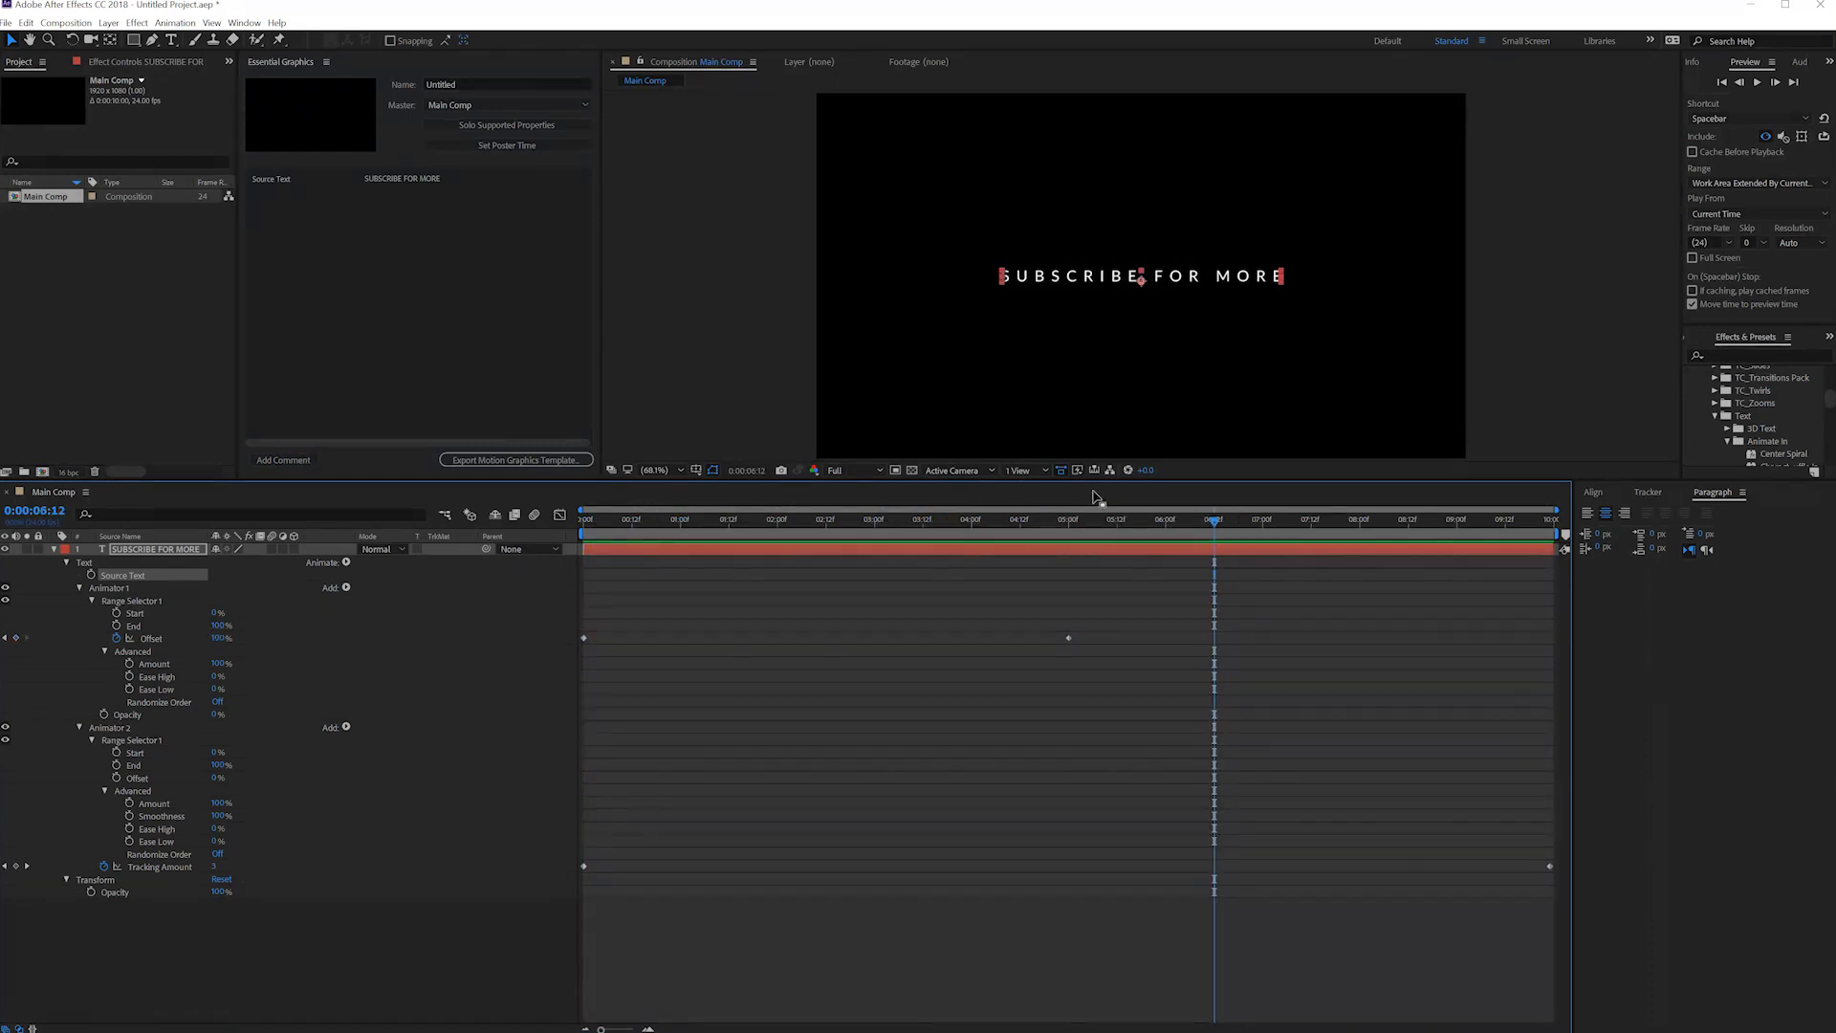
pyautogui.moveTo(1126, 520); pyautogui.dragTo(483, 638)
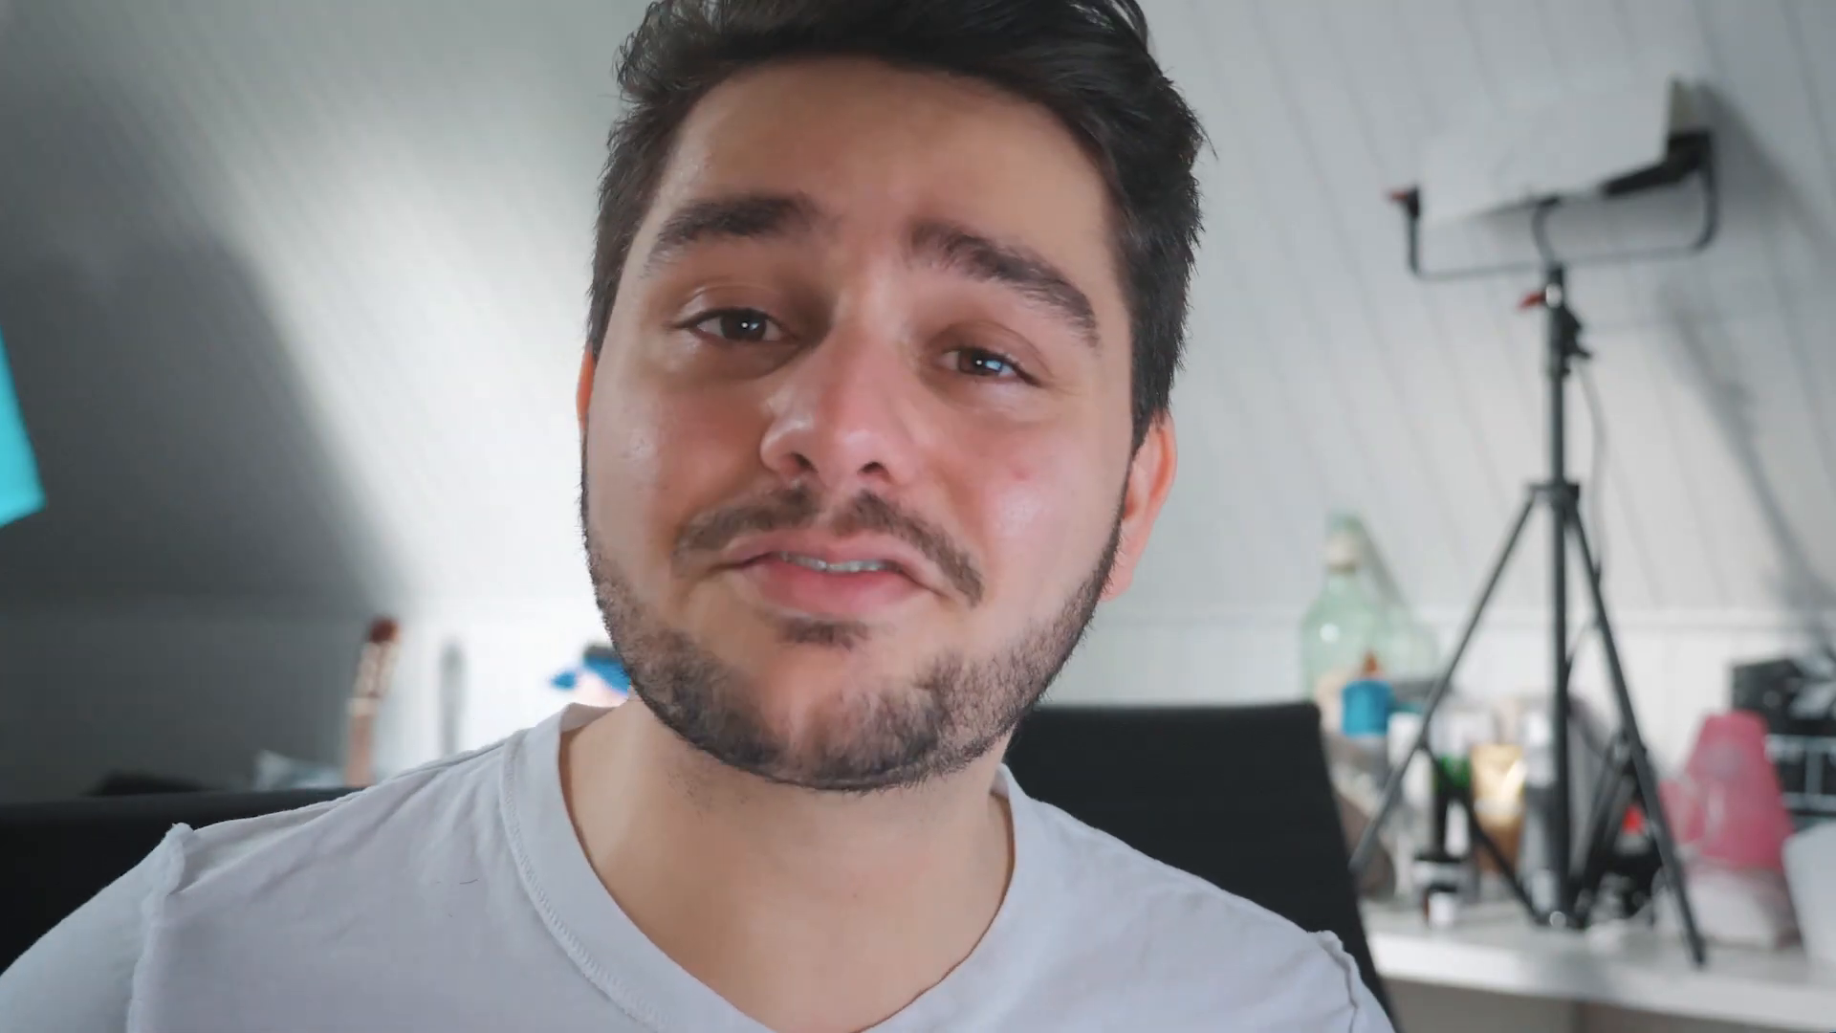